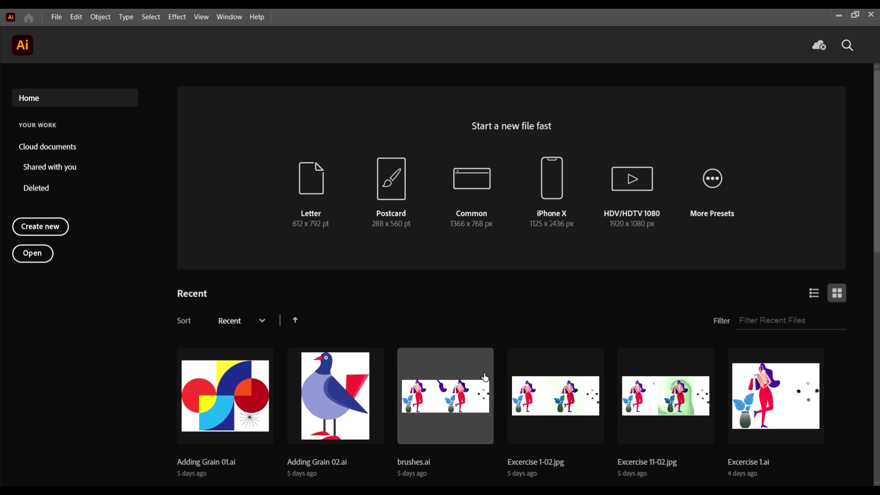
Step: Create a new 1366 x 768 px document from the Common preset and zoom out to view it
click(465, 181)
key(ctrl+minus)
key(ctrl+minus)
key(ctrl+minus)
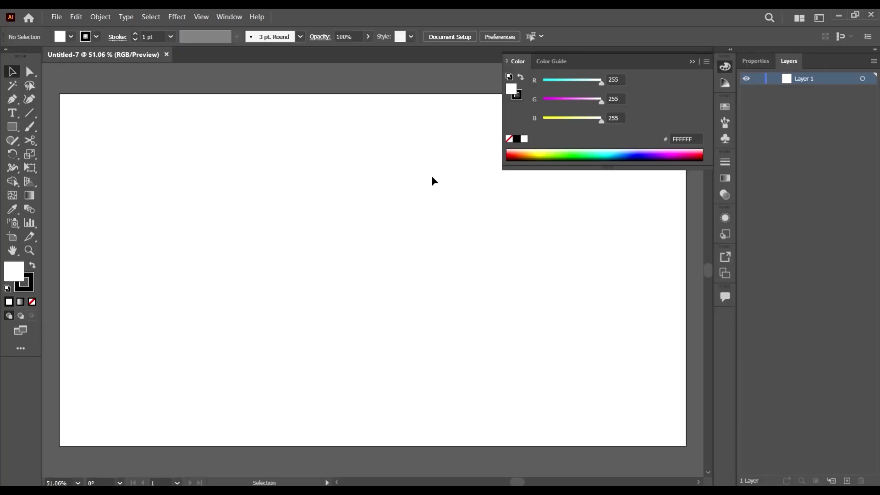
scroll(505, 244, up, 1)
scroll(474, 198, down, 1)
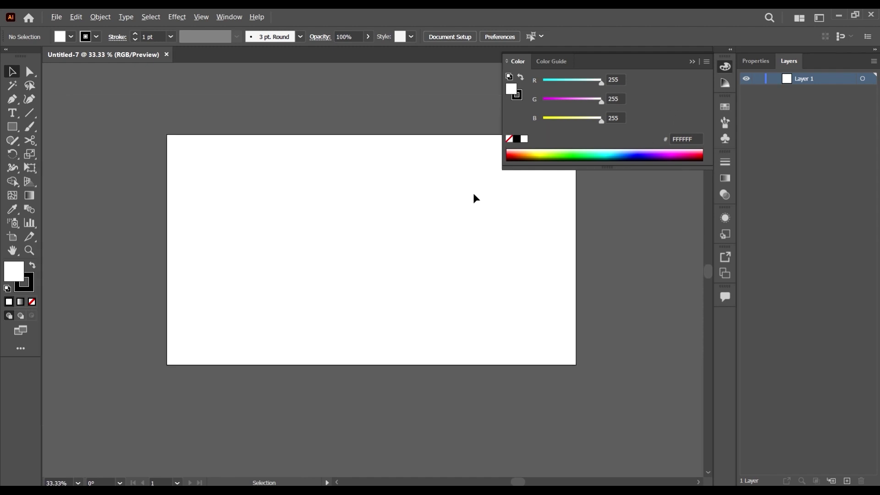
scroll(342, 241, left, 1)
scroll(399, 239, up, 1)
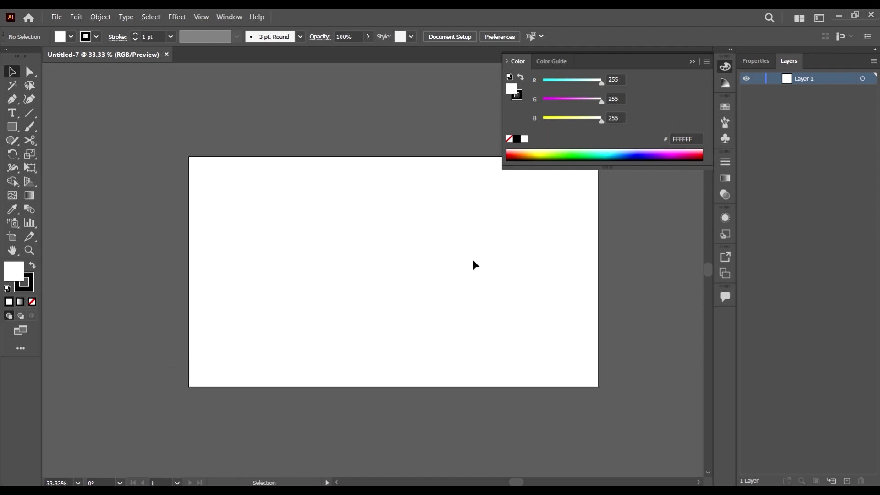
scroll(475, 263, down, 1)
scroll(481, 263, up, 1)
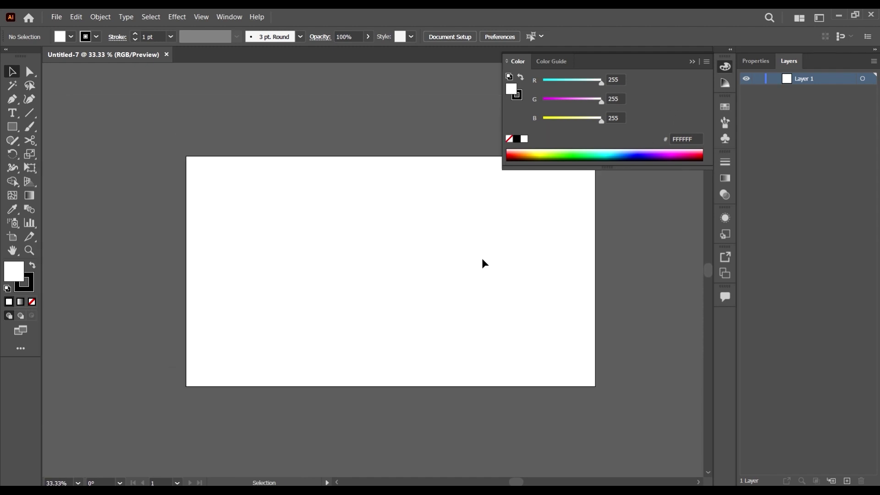
Step: Load the scan 'Hand Drawn Pattern Elements 1' for placing with File > Place
click(57, 17)
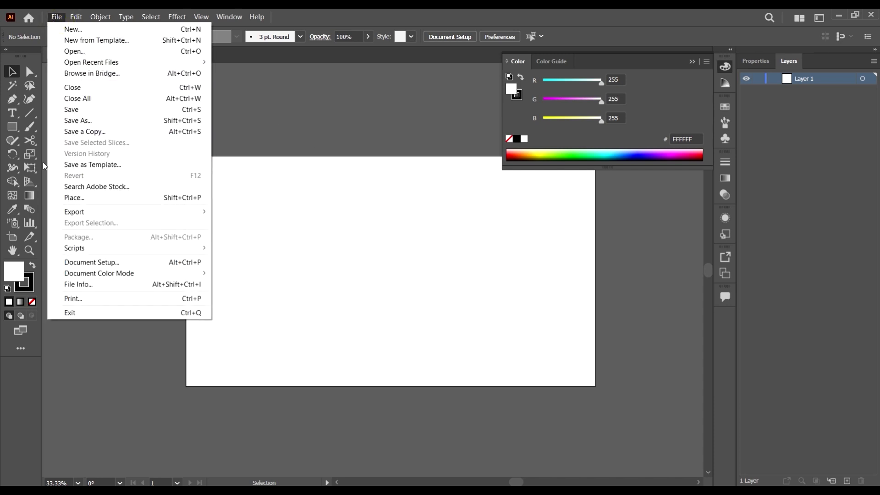
click(105, 198)
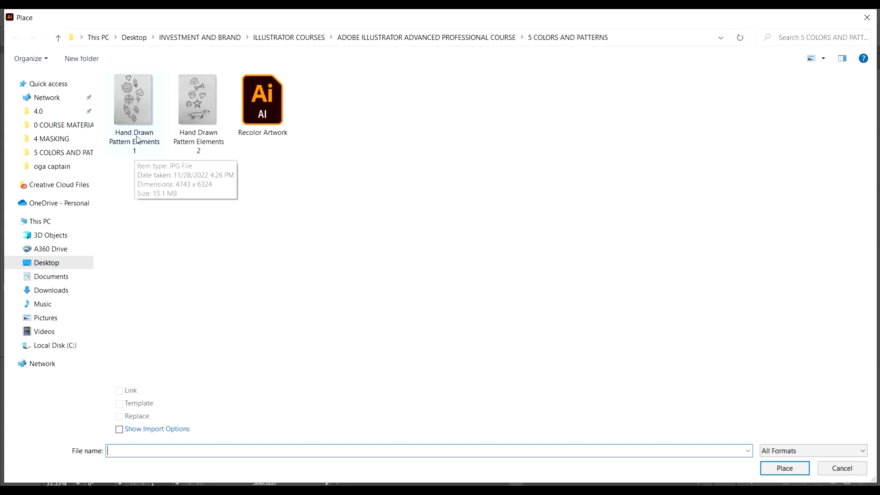
click(135, 153)
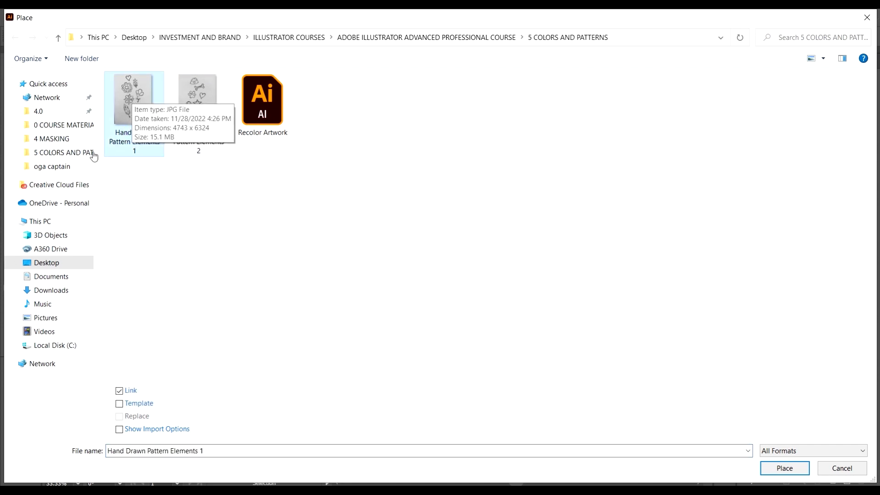
click(785, 470)
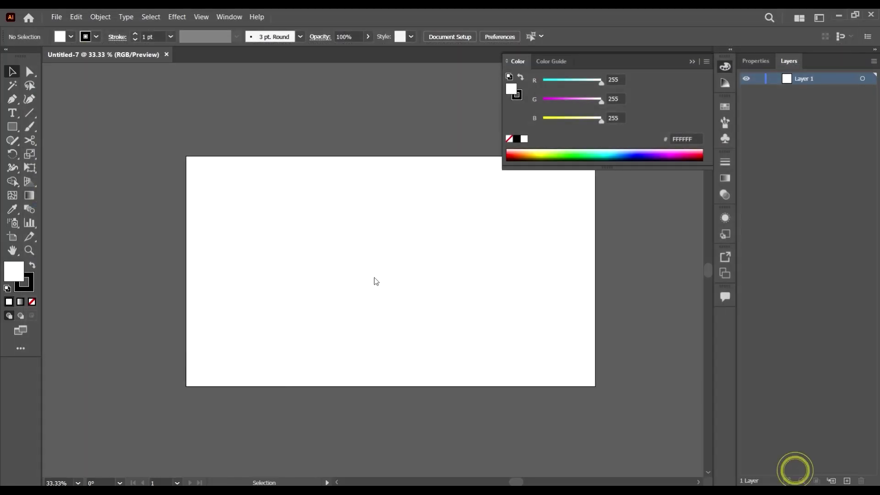
Step: Place the scan from the artboard's top-left and nudge the left and right copies into alignment
drag(215, 161, 379, 418)
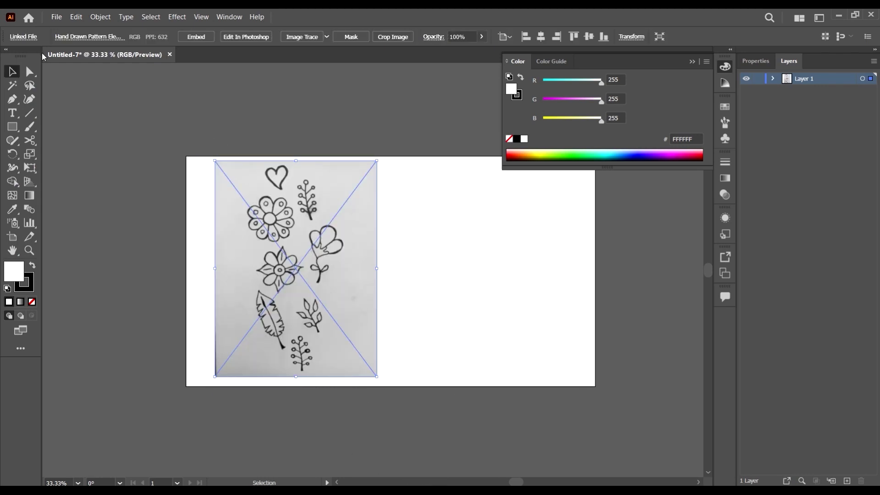
click(12, 69)
click(201, 158)
scroll(305, 159, up, 1)
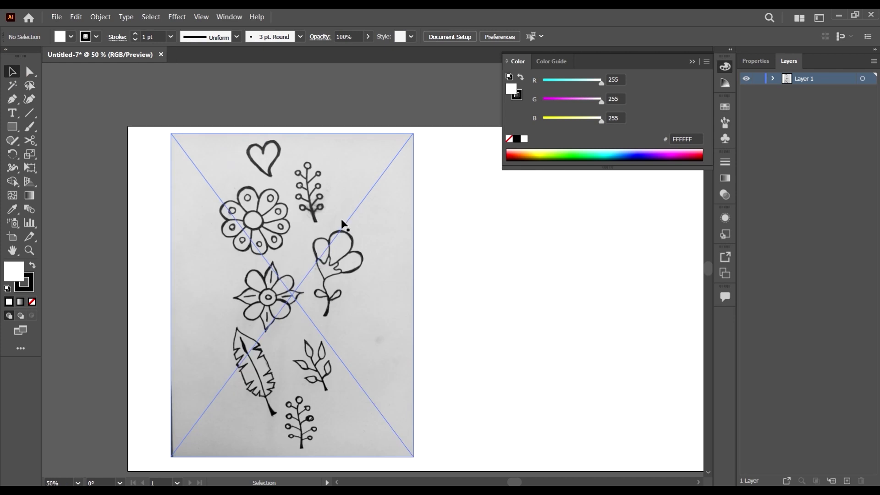
drag(339, 220, 515, 275)
scroll(176, 232, right, 1)
key(ctrl)
scroll(276, 241, down, 3)
scroll(345, 265, up, 2)
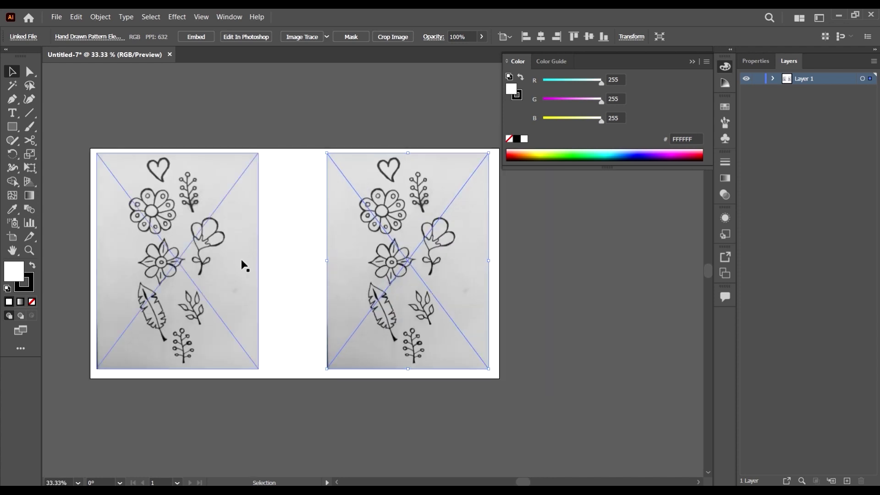
drag(243, 261, 260, 262)
drag(422, 279, 408, 279)
click(579, 295)
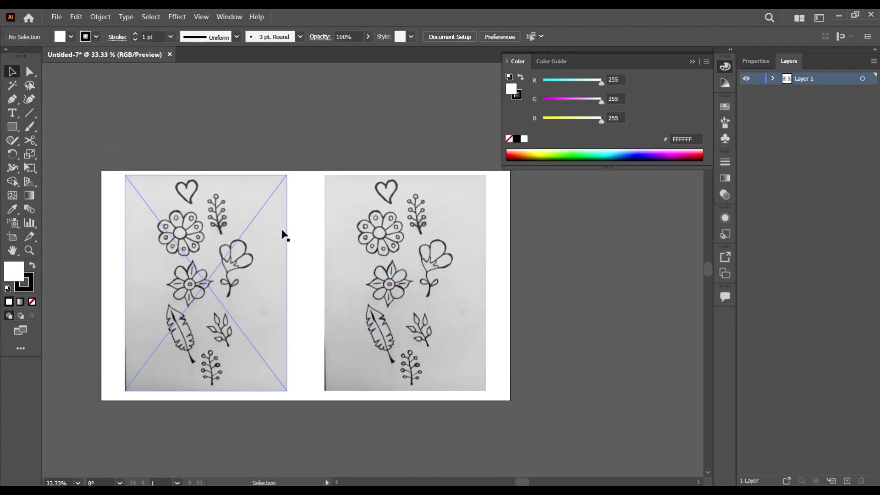
Step: Select both the left and right copies of the doodle scan together
scroll(183, 231, up, 2)
scroll(181, 226, down, 2)
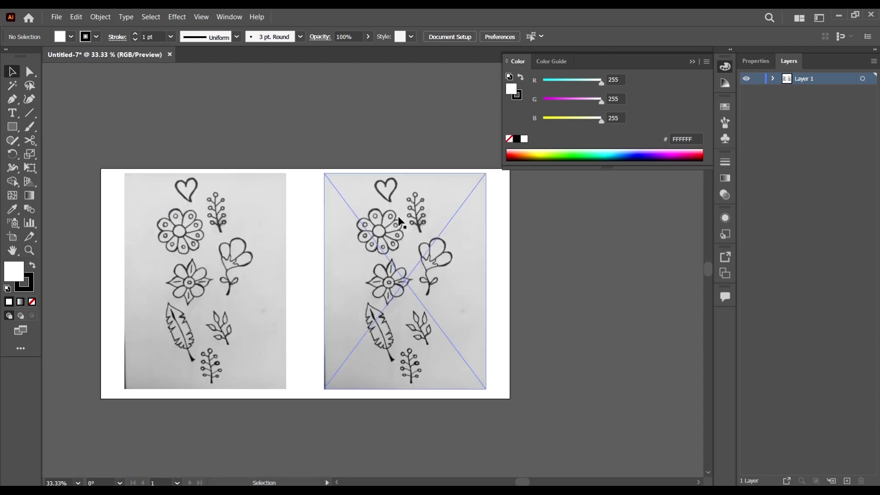
scroll(450, 240, down, 2)
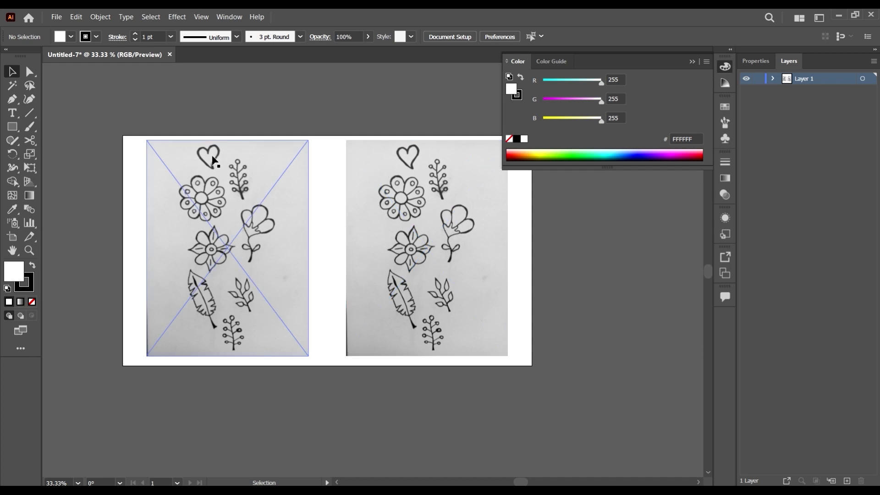
scroll(231, 152, up, 2)
click(230, 182)
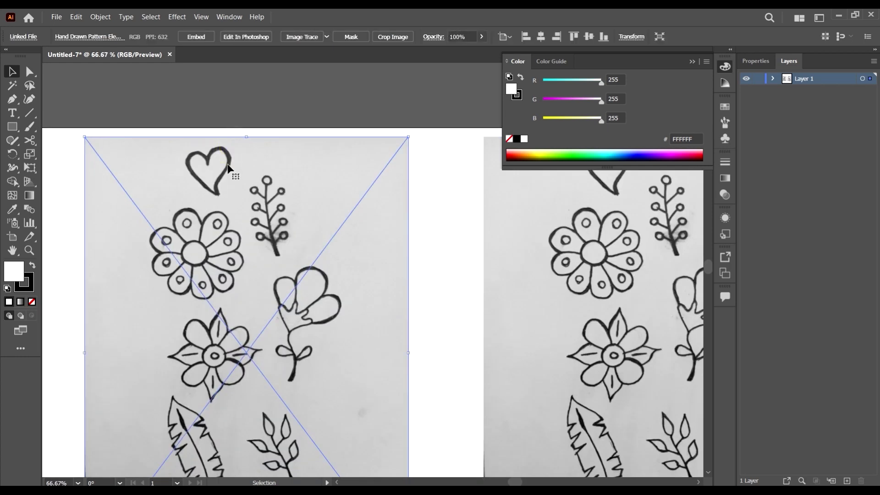
scroll(387, 151, down, 2)
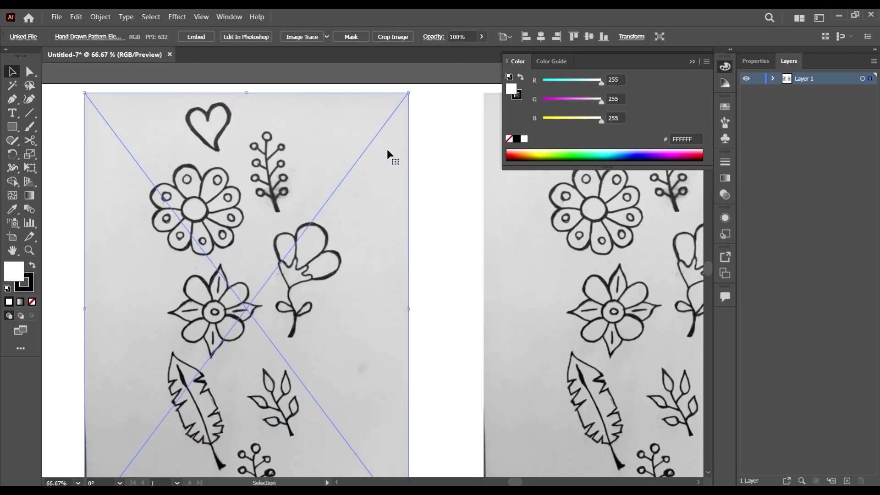
scroll(293, 134, up, 2)
scroll(201, 158, up, 3)
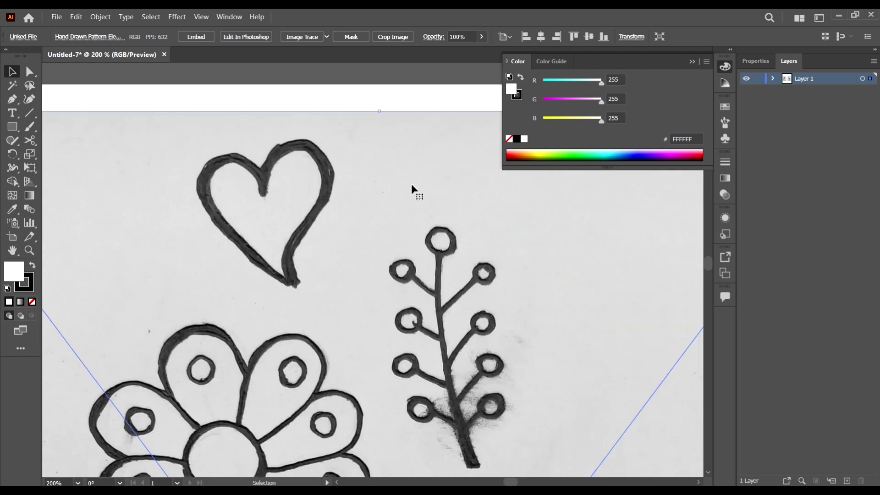
scroll(286, 169, down, 3)
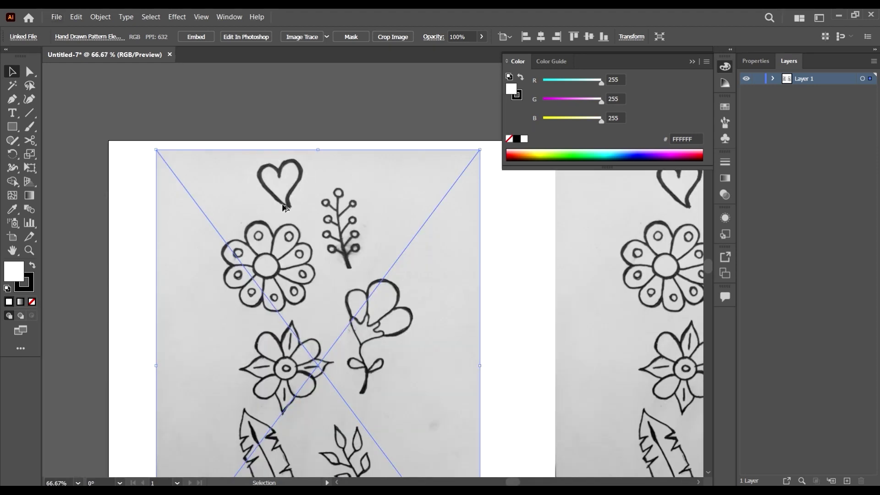
scroll(277, 186, down, 2)
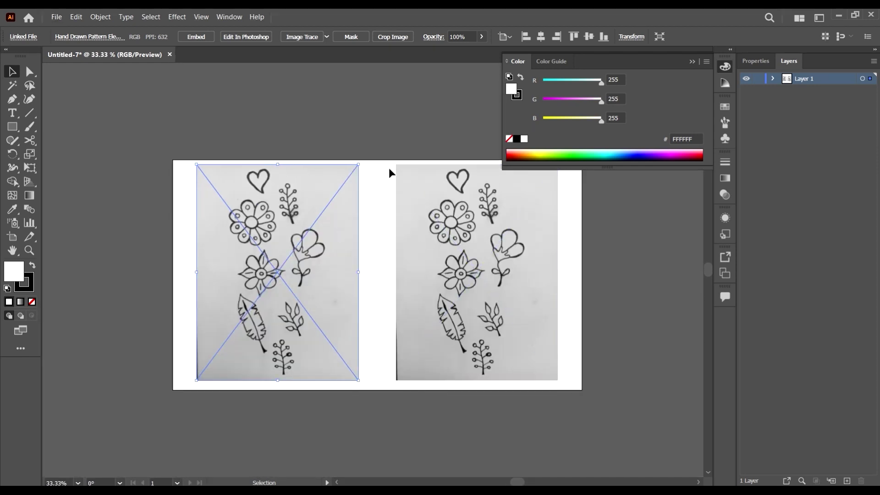
shift+click(459, 211)
scroll(542, 228, up, 2)
scroll(386, 185, up, 1)
scroll(450, 199, down, 1)
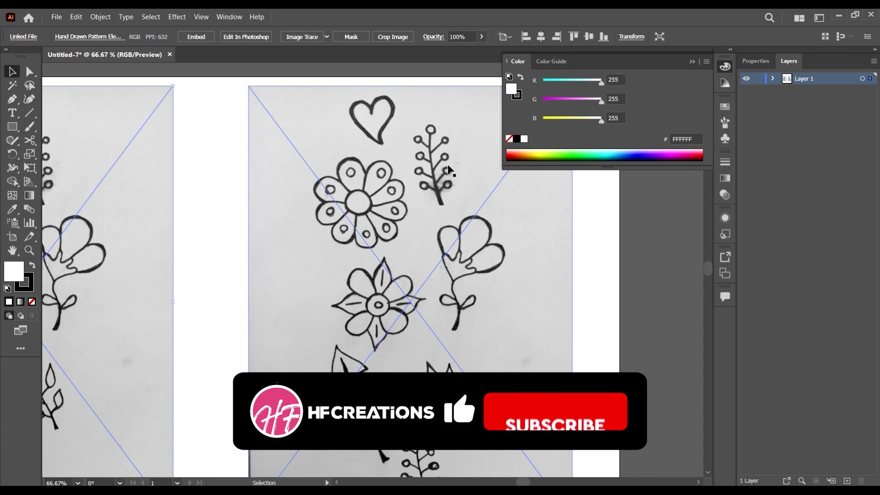
scroll(474, 218, down, 1)
scroll(488, 206, left, 3)
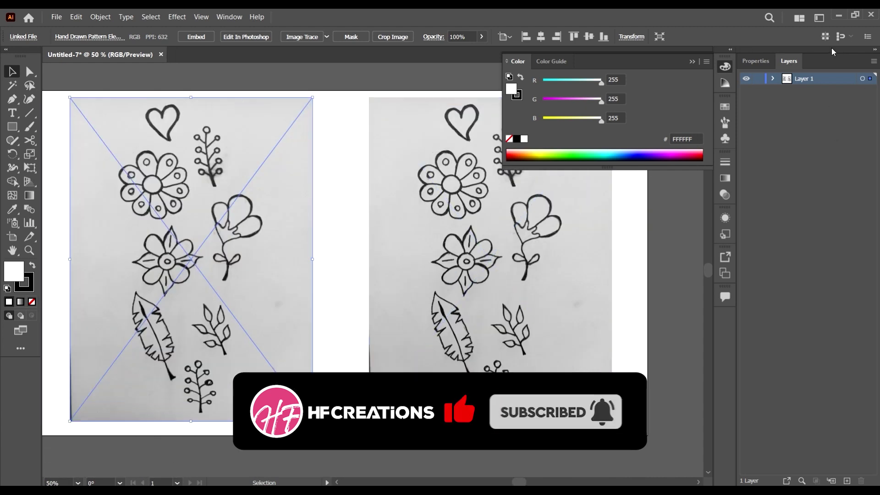
Step: Add a new layer and fade the right copy of the scan to about 43% opacity
click(847, 480)
scroll(477, 249, right, 2)
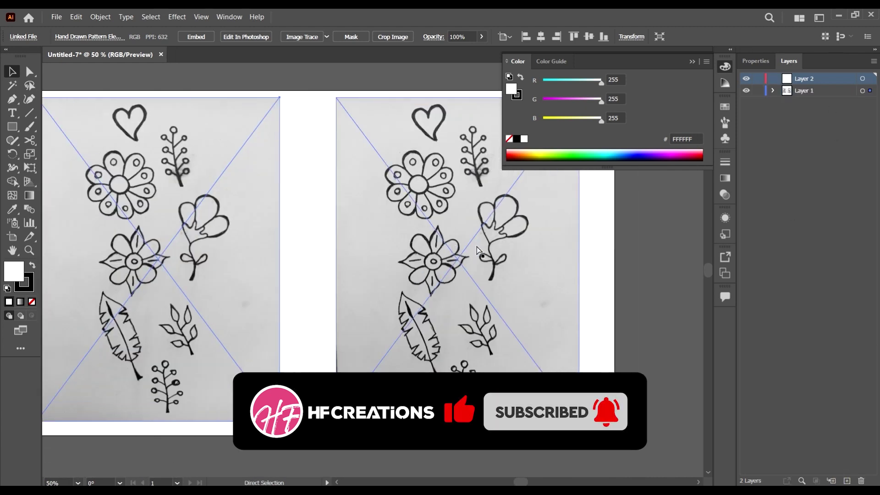
click(504, 253)
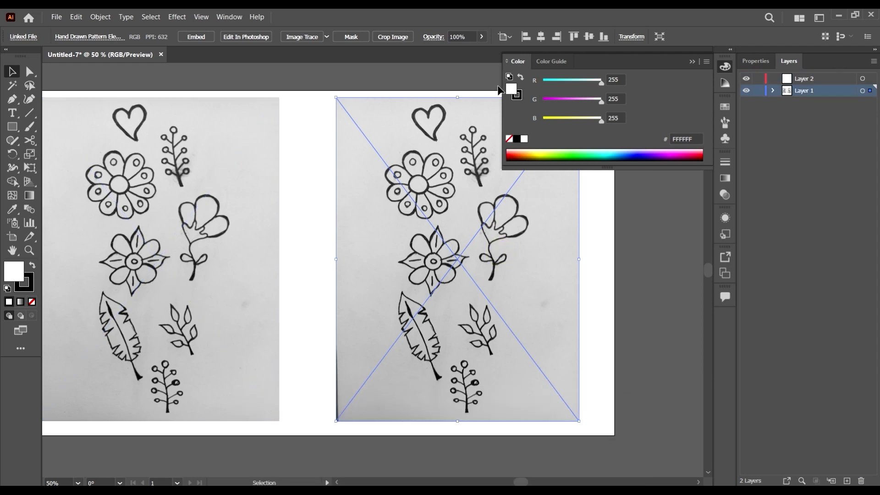
click(452, 50)
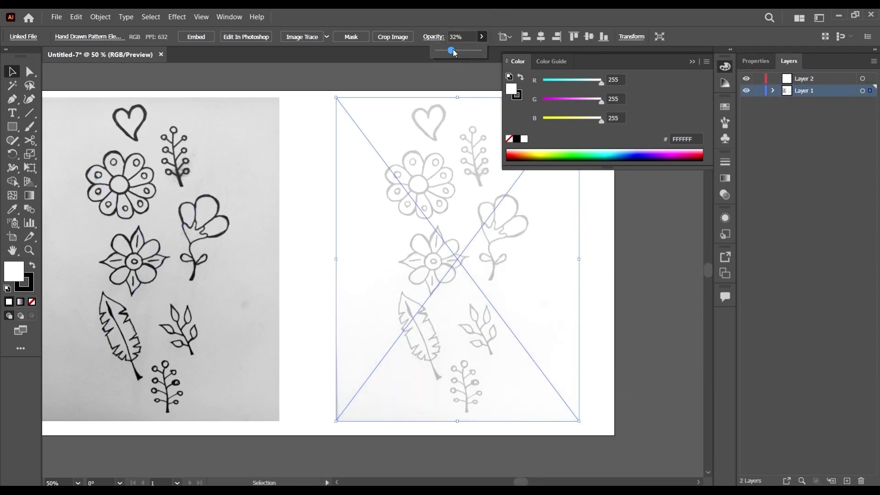
drag(456, 49, 457, 49)
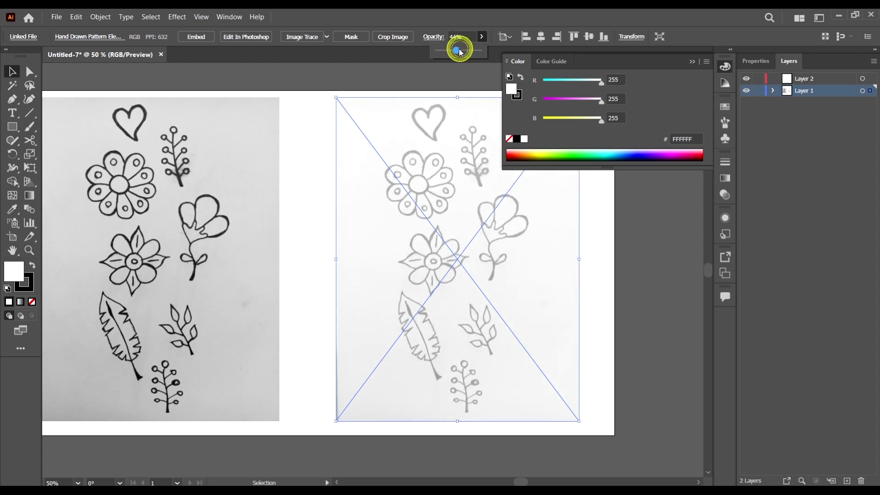
click(455, 51)
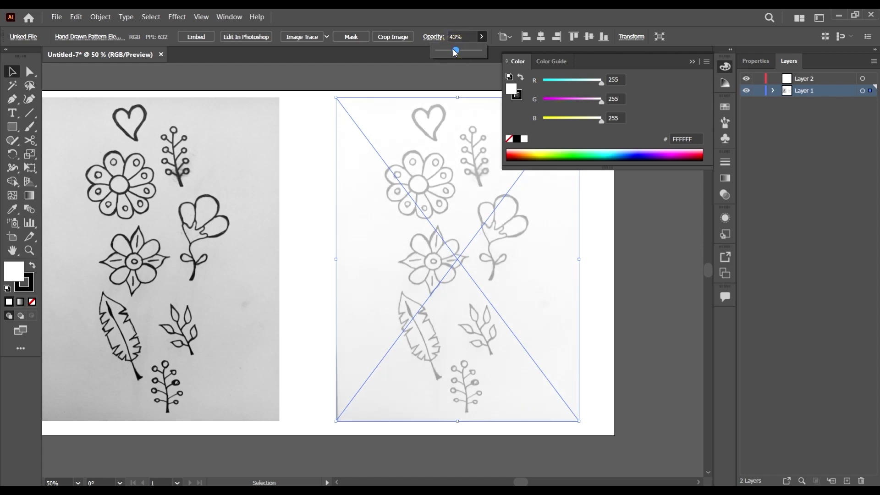
Step: Lower the right copy's opacity to about 33%, make Layer 2 active, and close the Color panel
scroll(592, 274, up, 2)
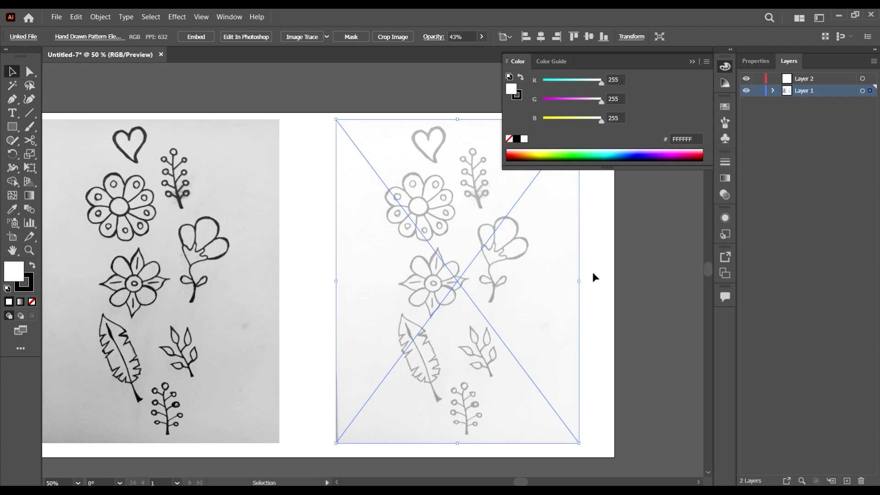
scroll(550, 257, right, 2)
click(482, 38)
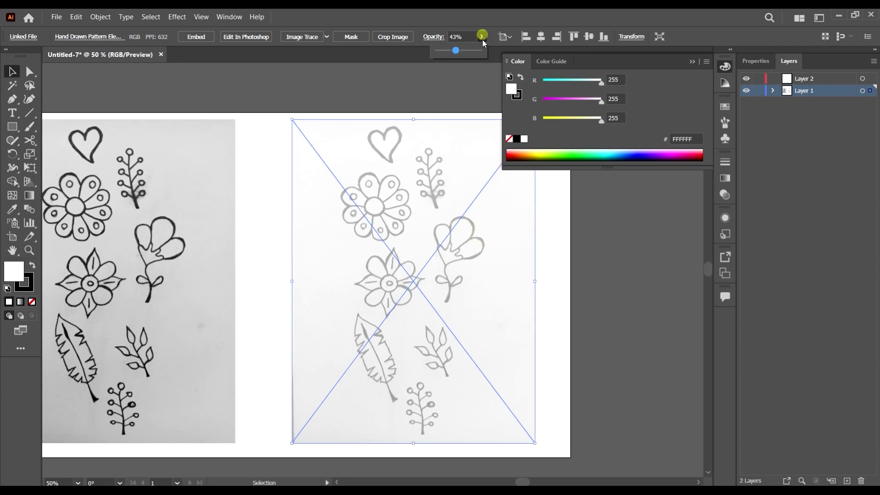
drag(456, 49, 452, 48)
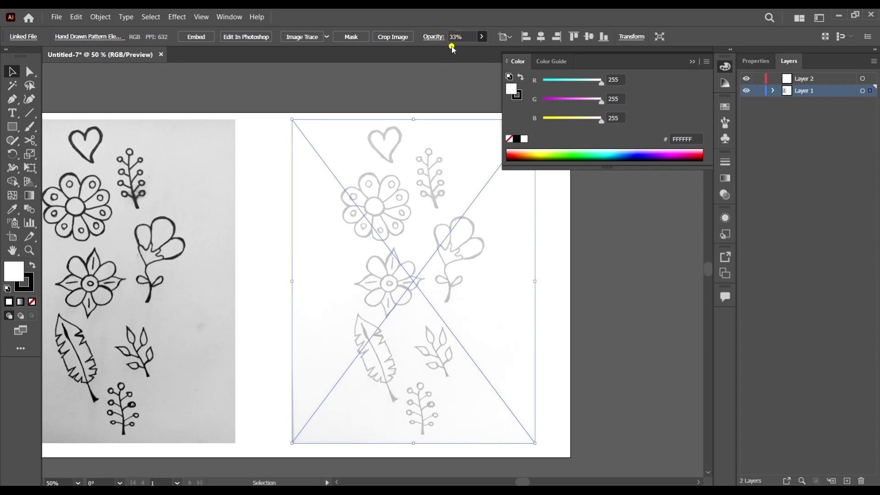
click(455, 37)
click(481, 38)
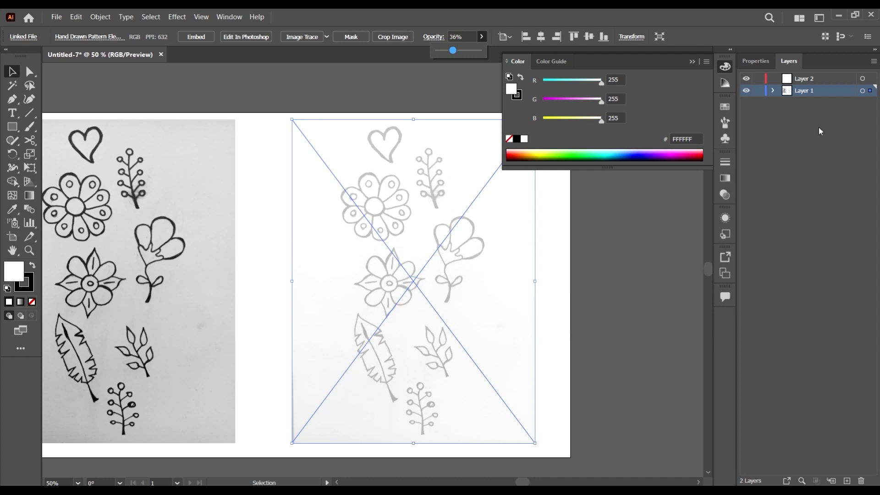
click(837, 79)
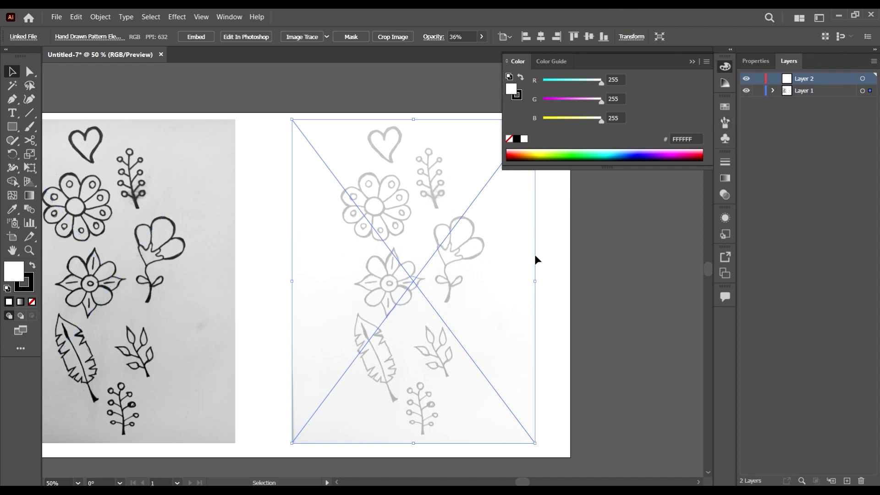
click(691, 62)
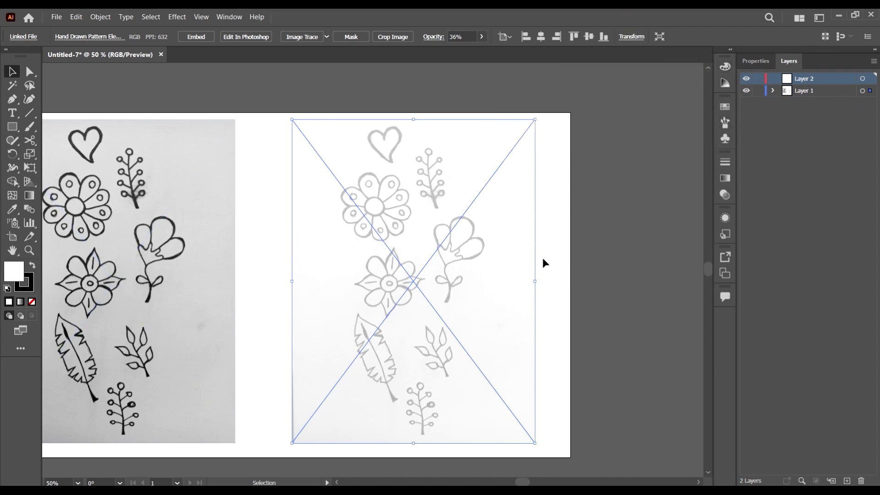
Step: Lock Layer 1 holding both doodle scans, then return to Layer 2 for drawing
scroll(520, 249, right, 2)
scroll(558, 248, down, 2)
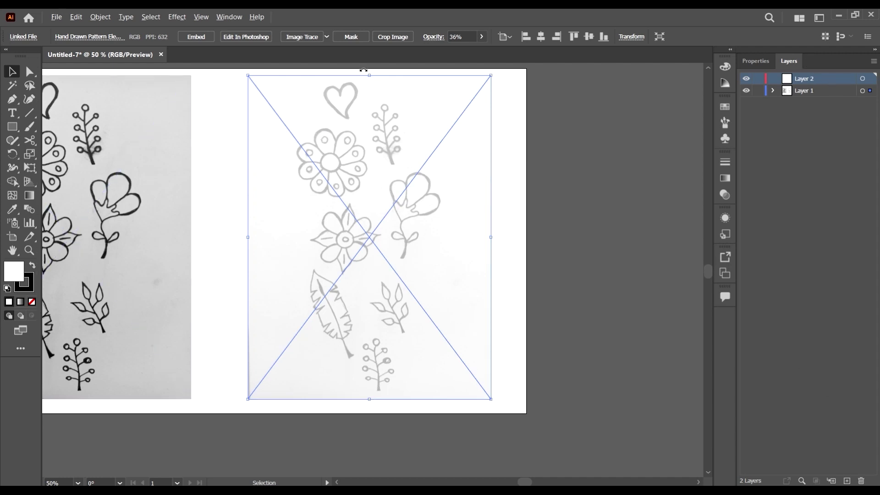
scroll(366, 78, up, 3)
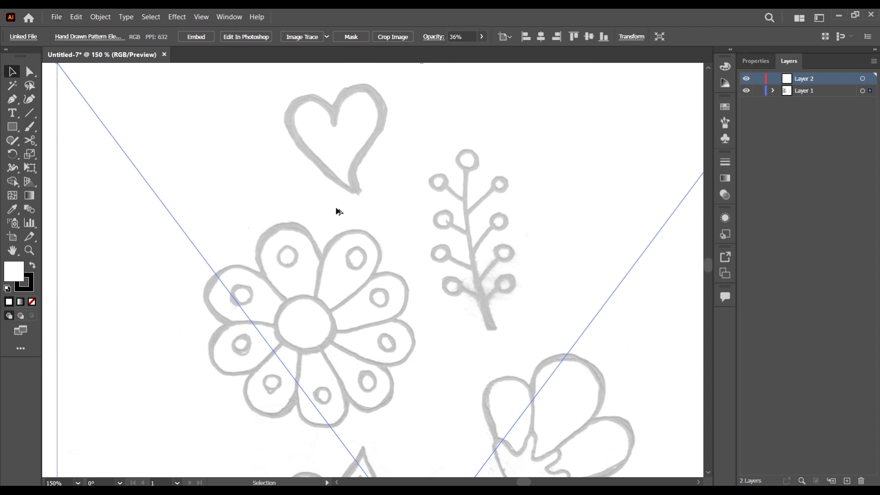
scroll(337, 211, down, 2)
click(841, 92)
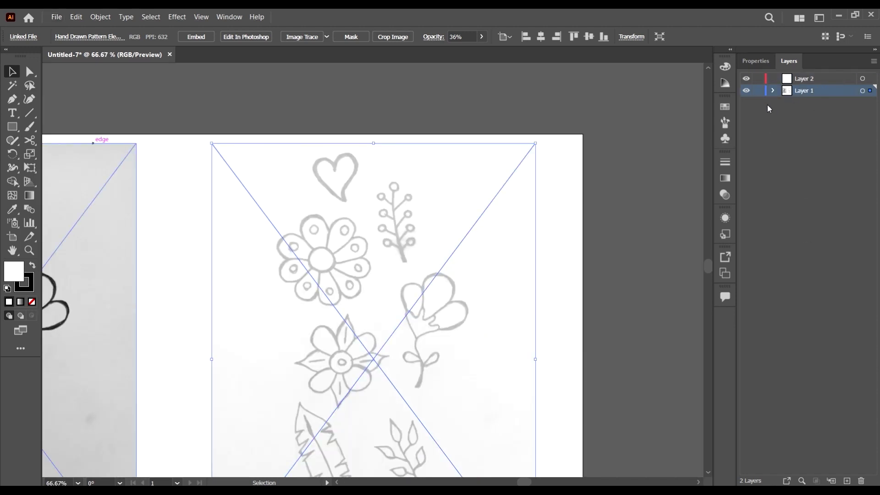
click(756, 91)
click(844, 79)
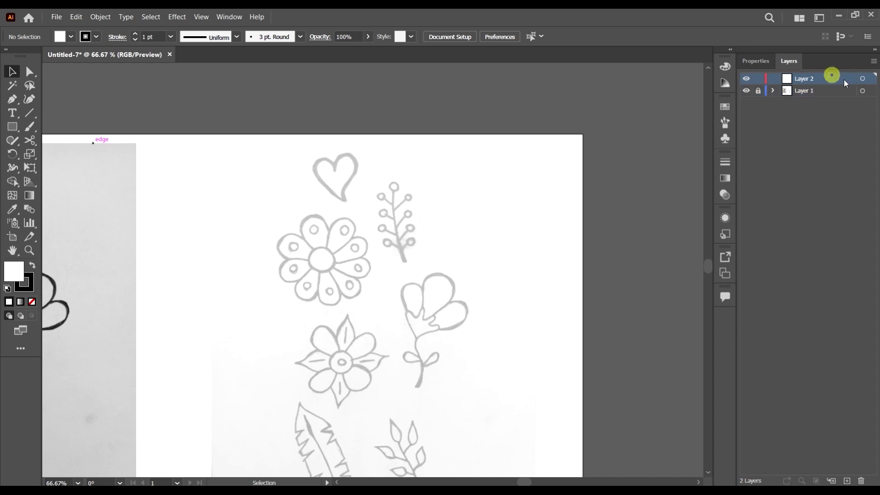
scroll(327, 132, down, 1)
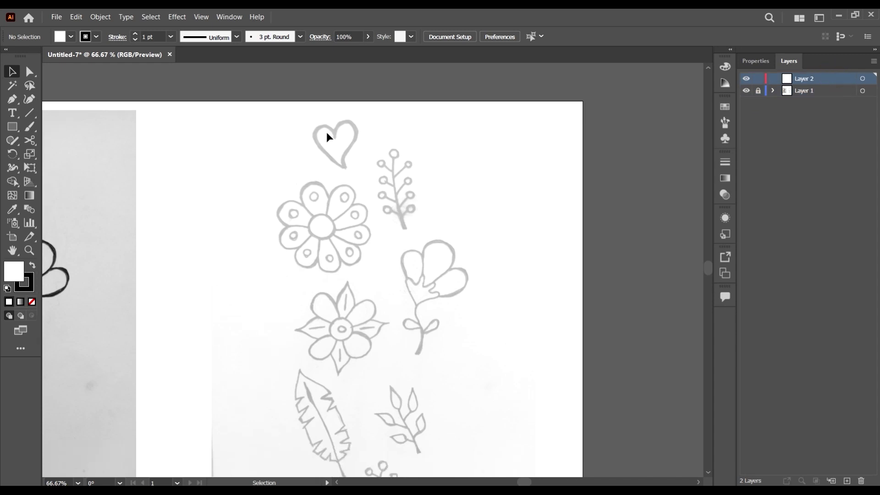
scroll(322, 120, up, 3)
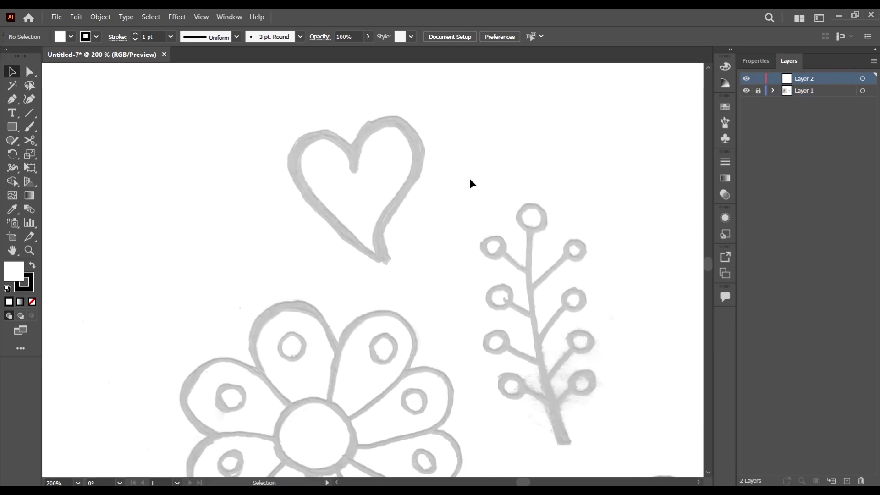
Step: Turn on Keep Selected and Edit Selected Paths in the Paintbrush Tool Options
double_click(30, 125)
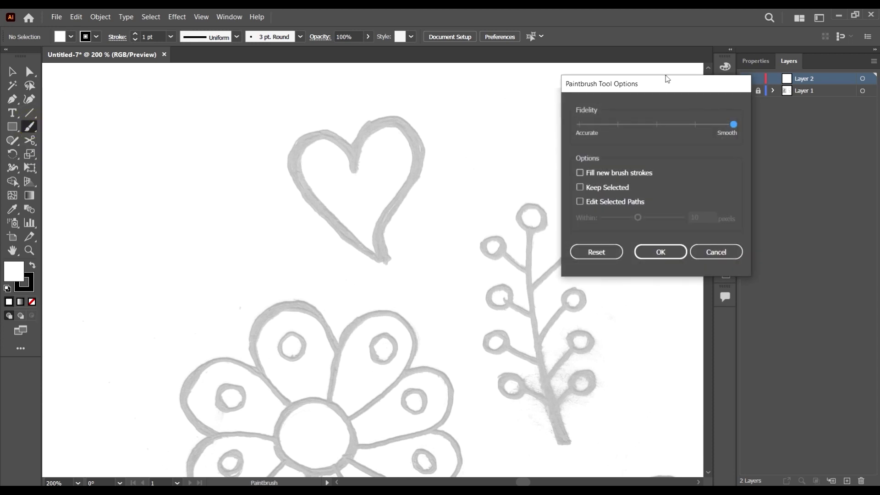
drag(667, 79, 543, 76)
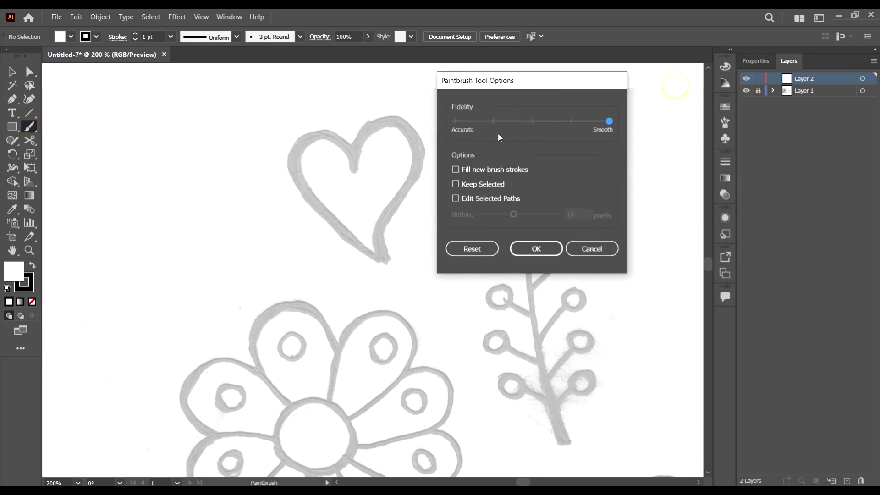
click(456, 184)
click(455, 198)
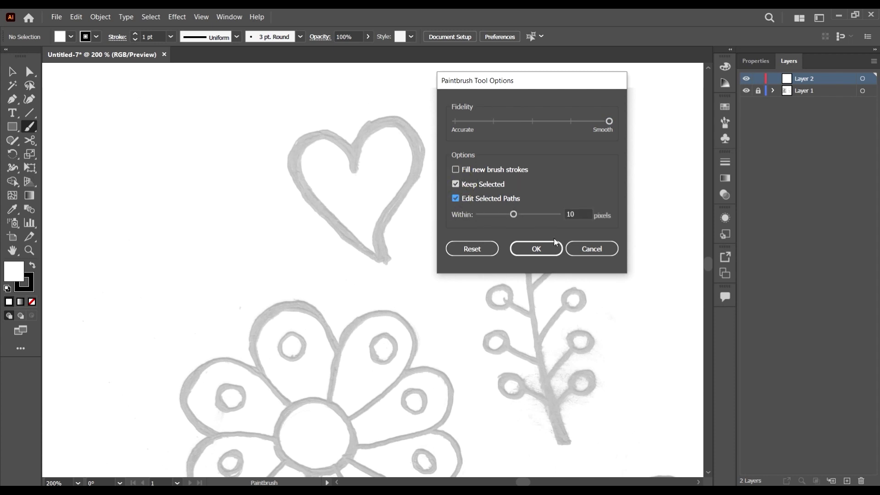
click(536, 249)
Step: Trace a first attempt at the heart outline with the Paintbrush
scroll(358, 160, up, 2)
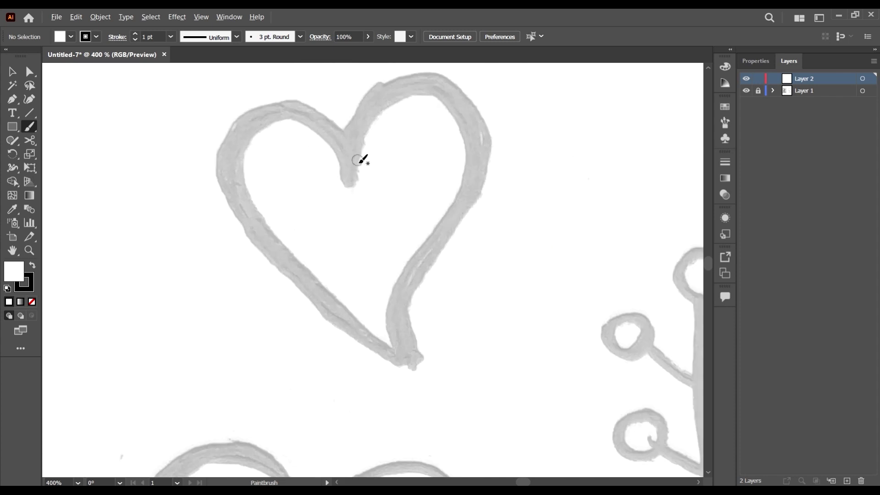
mouse_move(351, 163)
mouse_down()
mouse_move(369, 106)
mouse_move(463, 98)
mouse_move(445, 245)
mouse_move(411, 308)
mouse_move(408, 362)
mouse_up()
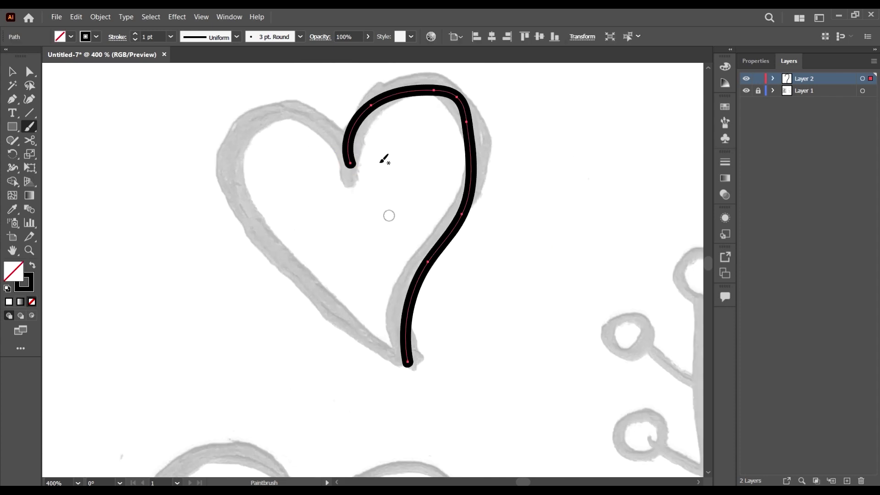
mouse_move(352, 165)
mouse_down()
mouse_move(321, 127)
mouse_move(280, 108)
mouse_move(224, 147)
mouse_move(325, 295)
mouse_move(353, 313)
mouse_up()
mouse_move(329, 164)
mouse_down()
mouse_move(397, 82)
mouse_move(400, 92)
mouse_up()
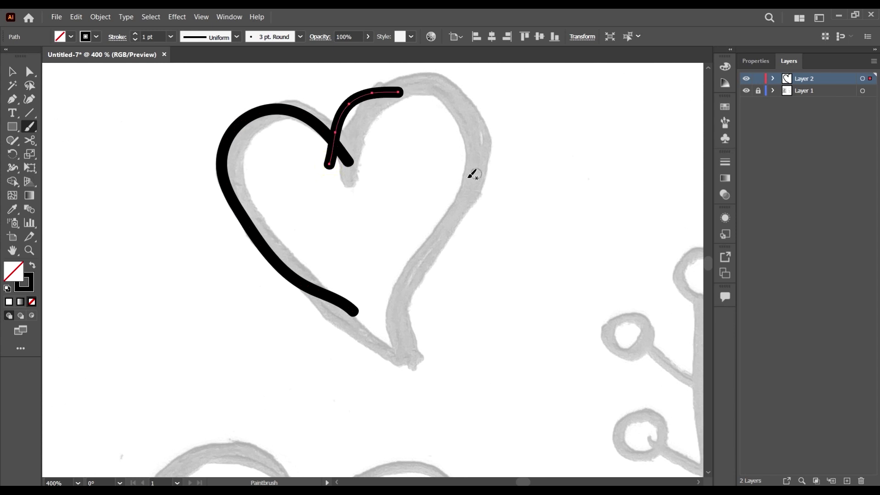
scroll(498, 188, down, 2)
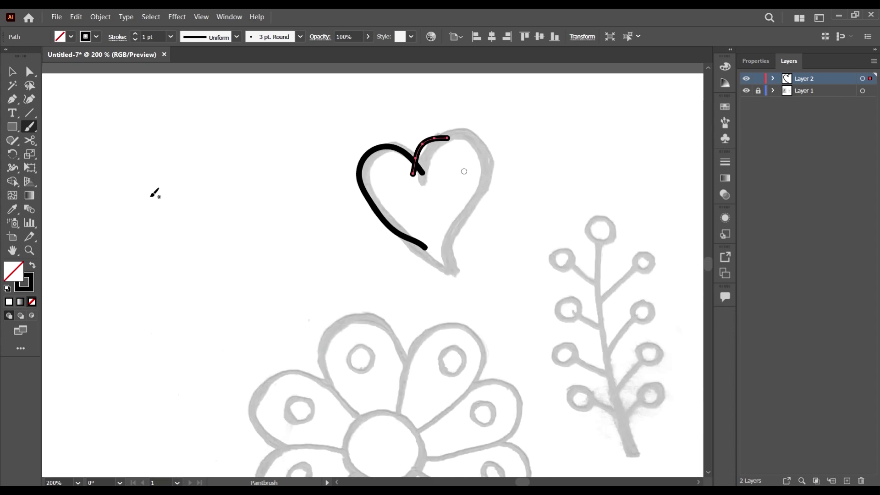
Step: Turn off Keep Selected and Edit Selected Paths in the Paintbrush Tool Options
double_click(29, 127)
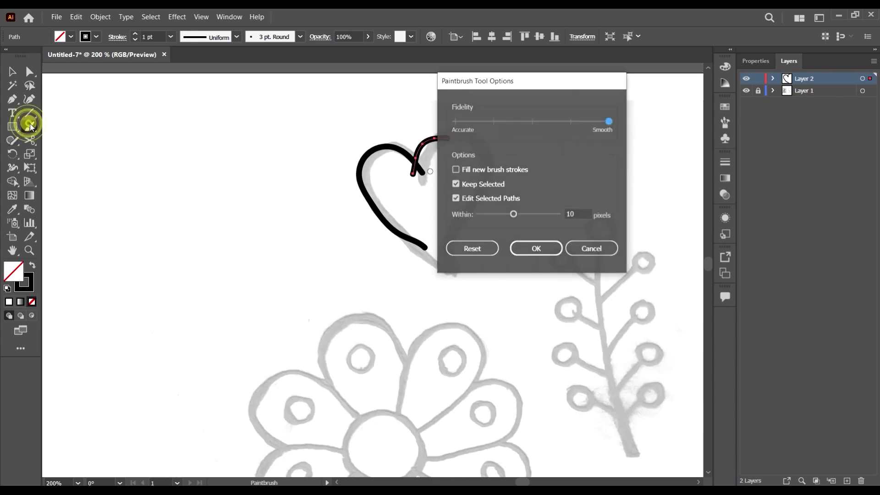
click(480, 183)
click(456, 198)
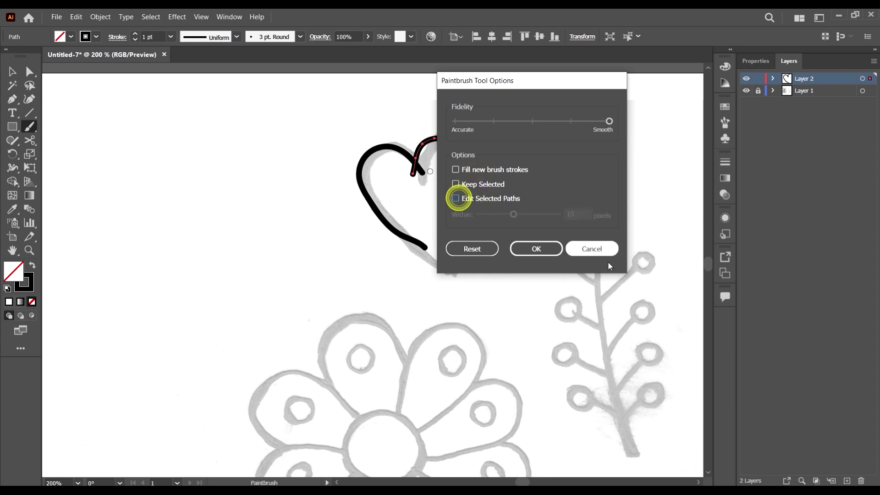
click(539, 248)
Step: Delete the faulty heart strokes and redraw the heart in two black brush strokes
key(v)
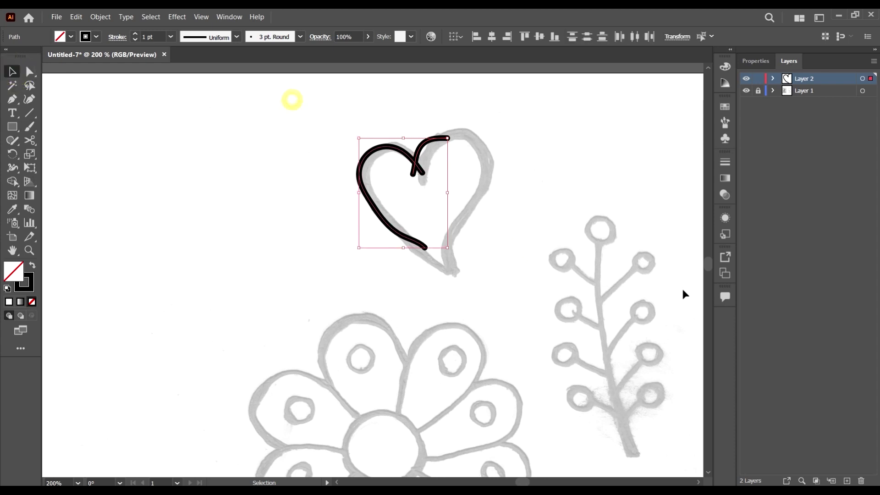
key(Delete)
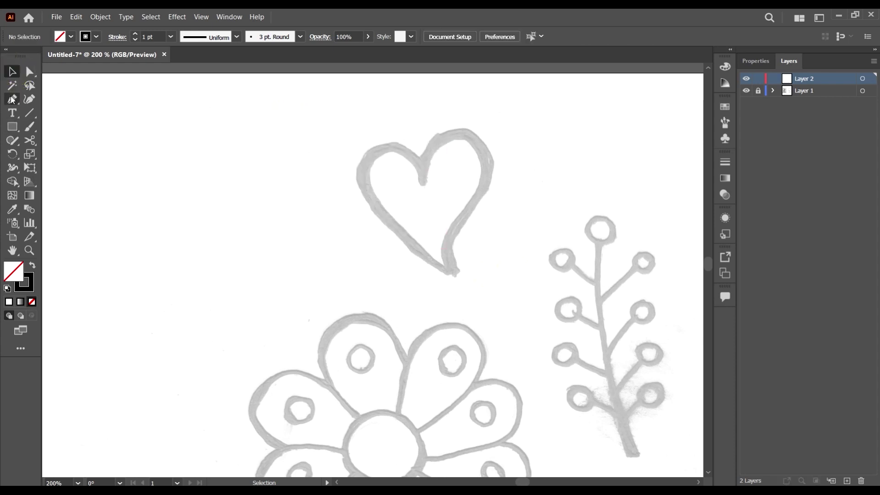
click(31, 129)
scroll(523, 151, up, 3)
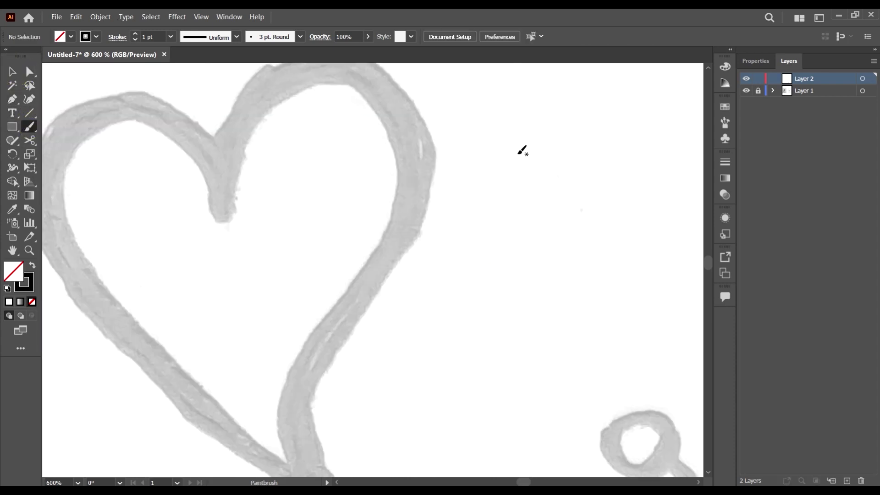
scroll(220, 193, down, 3)
mouse_move(218, 203)
mouse_down()
mouse_move(219, 176)
mouse_move(245, 140)
mouse_move(293, 139)
mouse_move(317, 175)
mouse_move(255, 291)
mouse_move(257, 349)
mouse_up()
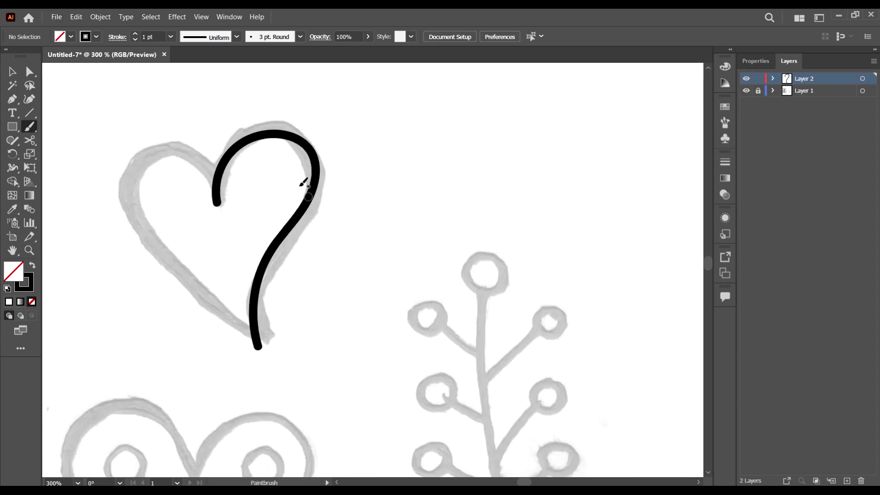
mouse_move(216, 180)
mouse_down()
mouse_move(186, 149)
mouse_move(143, 143)
mouse_move(115, 168)
mouse_move(130, 226)
mouse_move(173, 281)
mouse_move(265, 341)
mouse_up()
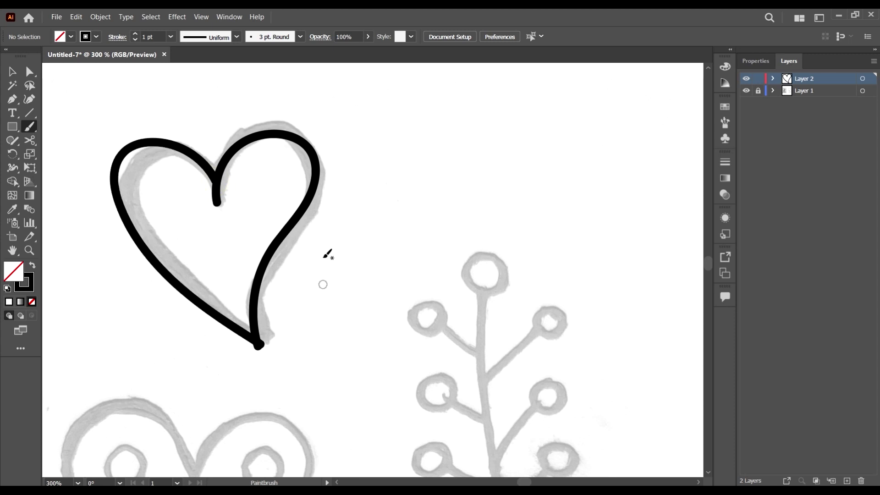
scroll(358, 254, down, 2)
scroll(418, 183, down, 2)
Step: Outline the branch's top circle, redrawing it after one miss, and the upper-left circle
scroll(465, 152, up, 3)
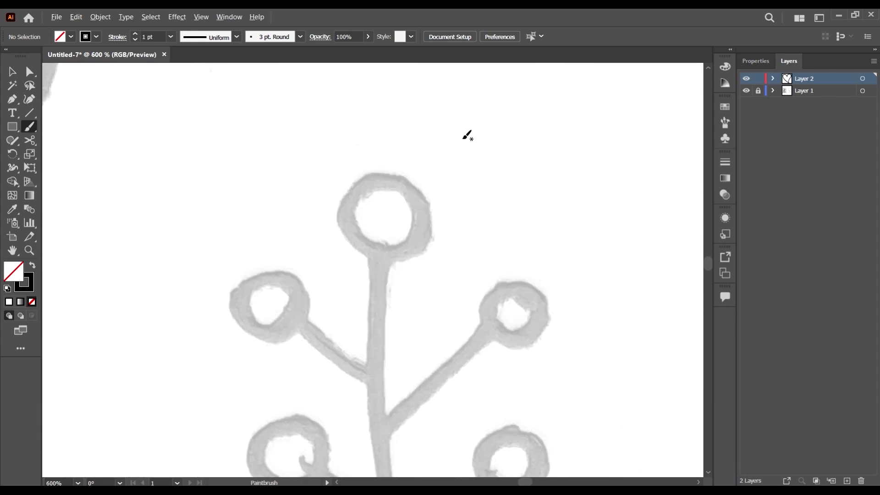
mouse_move(406, 175)
mouse_down()
mouse_move(344, 188)
mouse_move(345, 227)
mouse_move(392, 257)
mouse_move(420, 231)
mouse_move(407, 177)
mouse_up()
scroll(448, 187, down, 3)
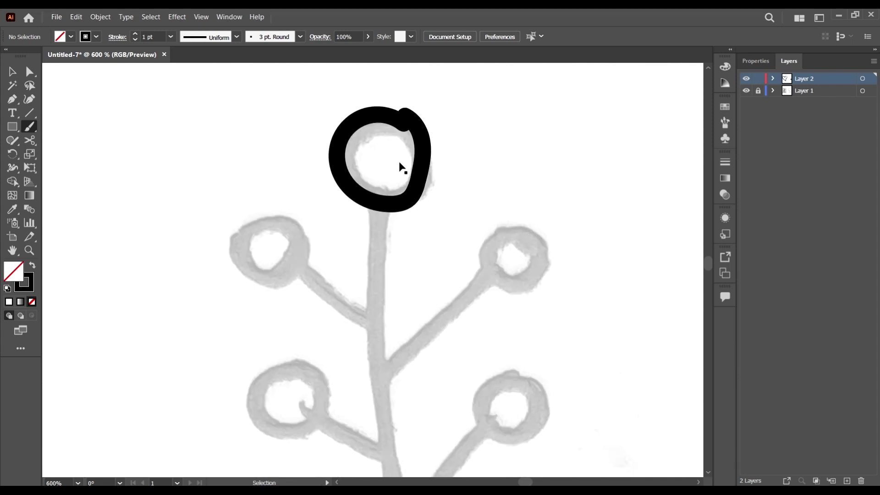
key(ctrl+z)
mouse_move(410, 131)
mouse_down()
mouse_move(365, 122)
mouse_move(353, 138)
mouse_move(350, 164)
mouse_move(362, 193)
mouse_move(403, 206)
mouse_move(424, 195)
mouse_move(428, 151)
mouse_move(407, 134)
mouse_up()
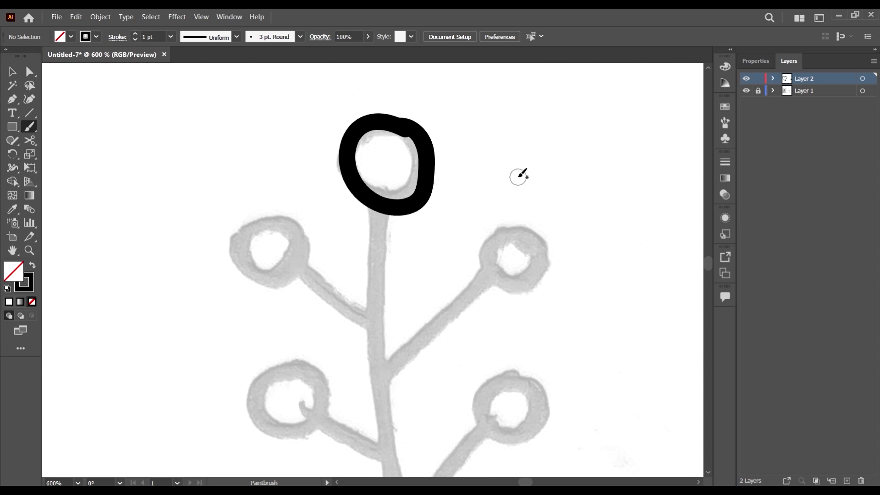
scroll(518, 177, down, 2)
mouse_move(542, 211)
mouse_down()
mouse_move(504, 197)
mouse_move(483, 213)
mouse_move(497, 248)
mouse_move(530, 248)
mouse_move(543, 209)
mouse_up()
mouse_move(287, 189)
mouse_down()
mouse_move(259, 182)
mouse_move(229, 208)
mouse_move(262, 247)
mouse_move(298, 241)
mouse_move(288, 182)
mouse_up()
scroll(418, 255, down, 4)
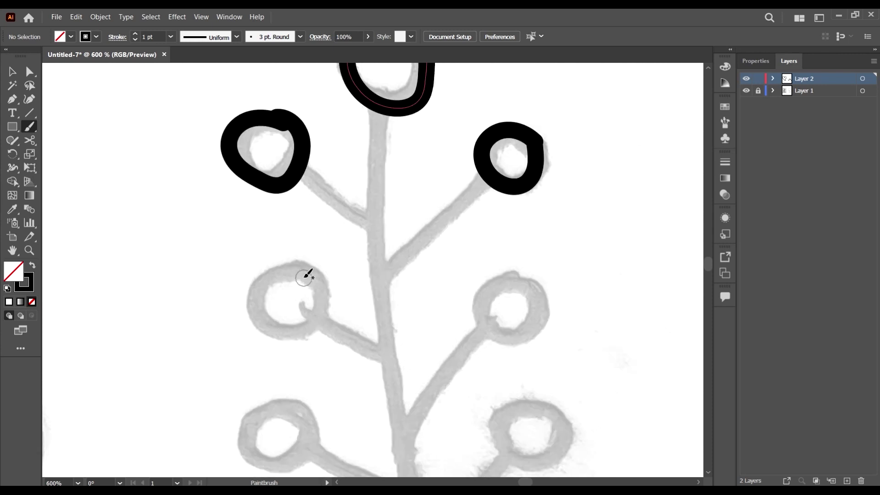
Step: Outline the middle-left, upper-right, right-middle, left-middle and lower-right berry circles
mouse_move(291, 261)
mouse_down()
mouse_move(236, 291)
mouse_move(282, 339)
mouse_move(319, 302)
mouse_move(274, 251)
mouse_up()
scroll(413, 293, down, 3)
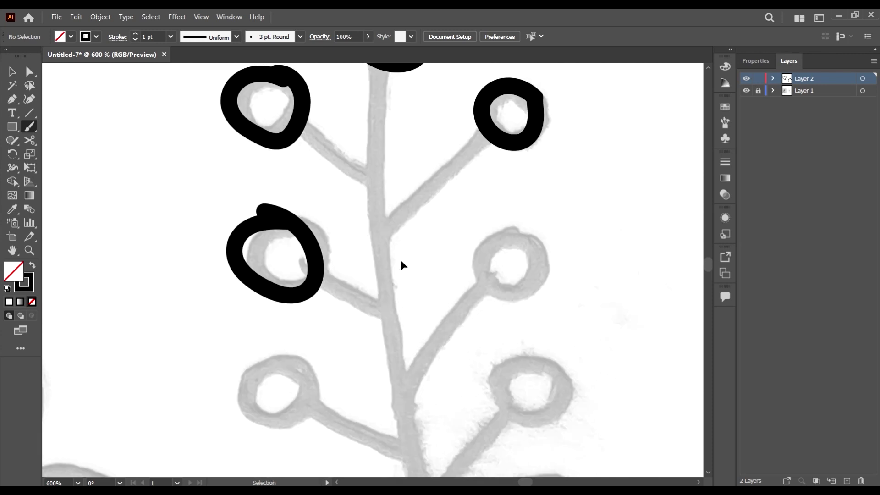
key(ctrl+z)
mouse_move(314, 229)
mouse_down()
mouse_move(262, 225)
mouse_move(251, 252)
mouse_move(269, 281)
mouse_move(314, 278)
mouse_move(326, 251)
mouse_move(310, 231)
mouse_up()
mouse_move(534, 234)
mouse_down()
mouse_move(495, 236)
mouse_move(485, 252)
mouse_move(487, 283)
mouse_move(527, 297)
mouse_move(542, 285)
mouse_move(535, 227)
mouse_up()
scroll(572, 247, down, 5)
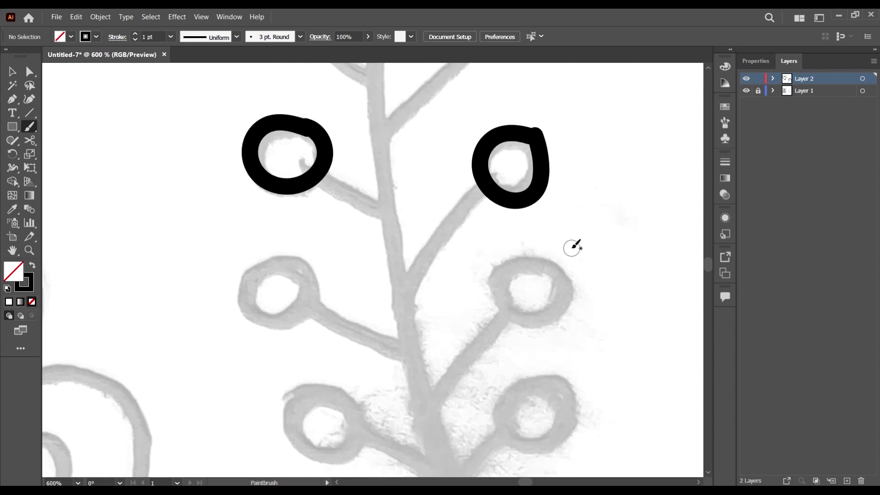
mouse_move(545, 257)
mouse_down()
mouse_move(500, 266)
mouse_move(499, 305)
mouse_move(555, 317)
mouse_move(548, 255)
mouse_move(547, 267)
mouse_move(510, 265)
mouse_move(503, 287)
mouse_move(512, 312)
mouse_move(539, 323)
mouse_move(568, 308)
mouse_move(567, 279)
mouse_up()
key(ctrl+z)
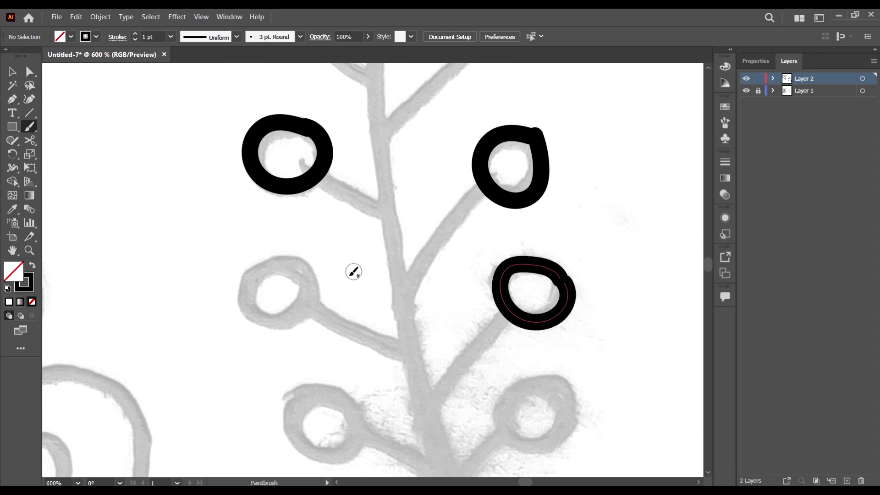
mouse_move(312, 277)
mouse_down()
mouse_move(279, 265)
mouse_move(246, 275)
mouse_move(240, 300)
mouse_move(262, 323)
mouse_move(293, 323)
mouse_move(312, 306)
mouse_move(312, 277)
mouse_up()
scroll(375, 236, down, 2)
scroll(375, 237, down, 1)
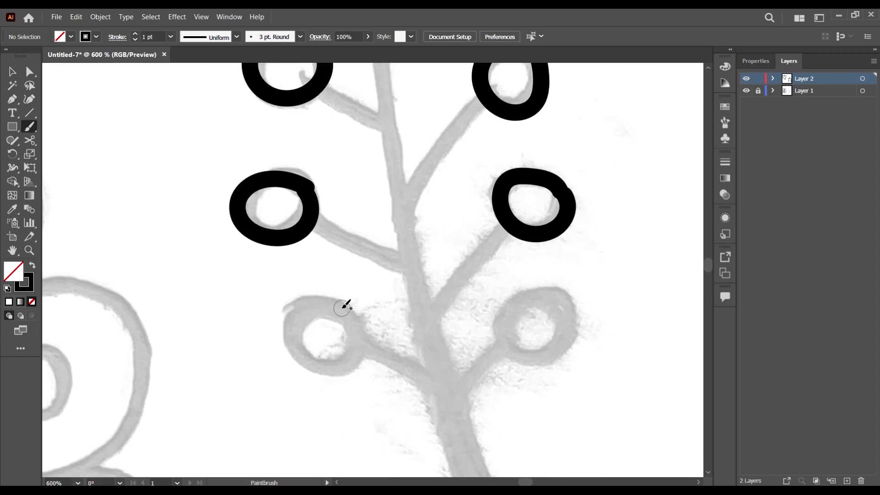
mouse_move(344, 305)
mouse_down()
mouse_move(313, 294)
mouse_move(289, 316)
mouse_move(297, 356)
mouse_move(328, 372)
mouse_move(358, 364)
mouse_move(360, 320)
mouse_move(340, 300)
mouse_up()
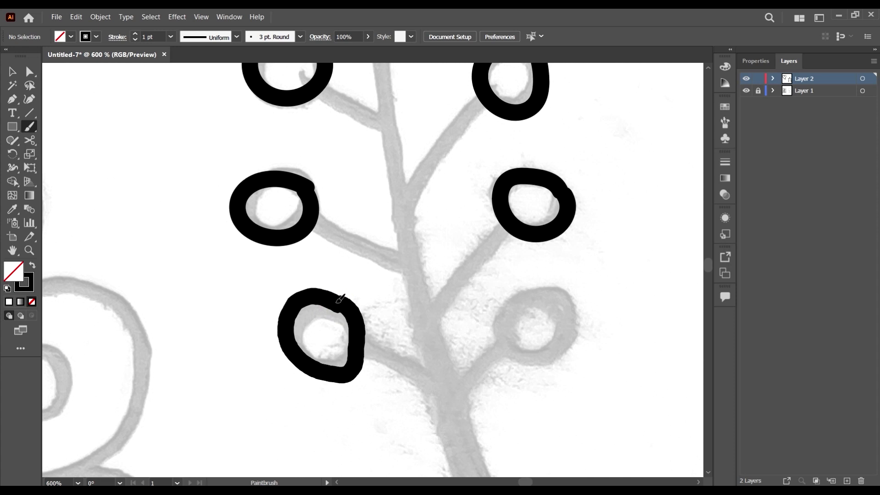
mouse_move(557, 290)
mouse_down()
mouse_move(498, 307)
mouse_move(497, 336)
mouse_move(528, 351)
mouse_move(552, 339)
mouse_move(564, 309)
mouse_move(563, 285)
mouse_up()
scroll(555, 295, down, 5)
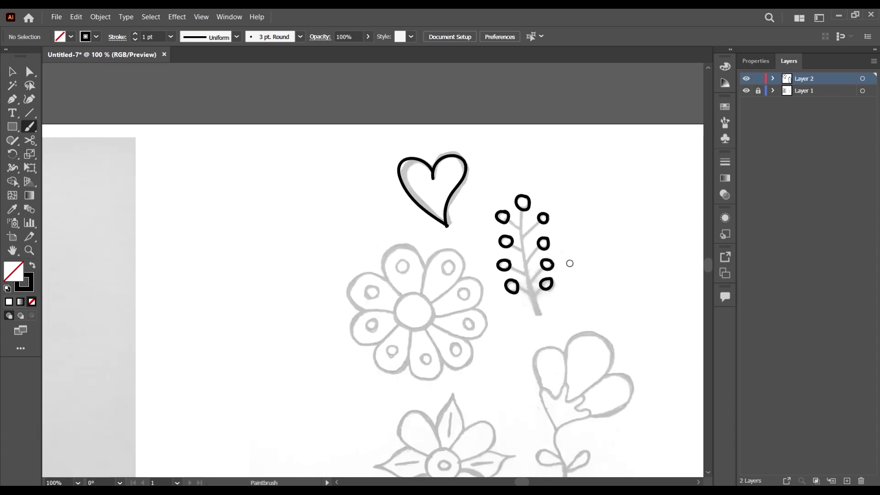
Step: Trace the main stem and connect the upper-right, right-middle and lower-right berries to it
scroll(471, 112, up, 2)
scroll(488, 136, down, 1)
scroll(489, 136, up, 1)
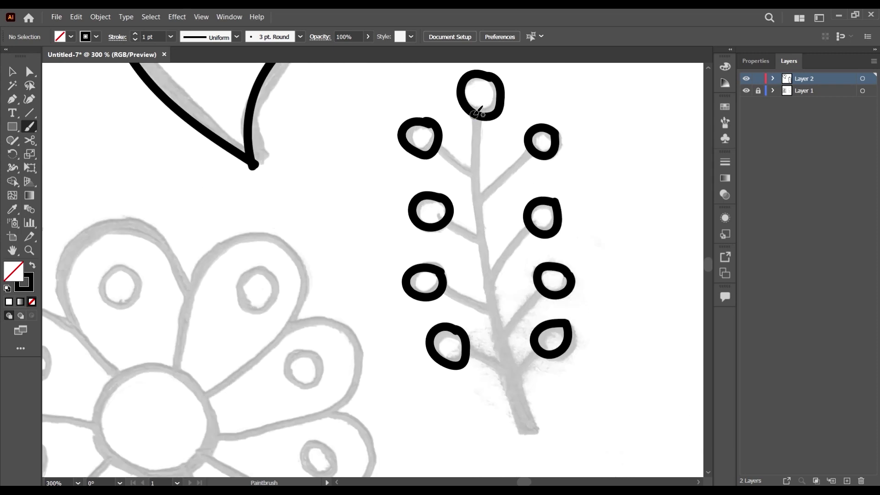
drag(477, 113, 482, 237)
drag(505, 352, 528, 435)
drag(536, 147, 487, 199)
key(ctrl+z)
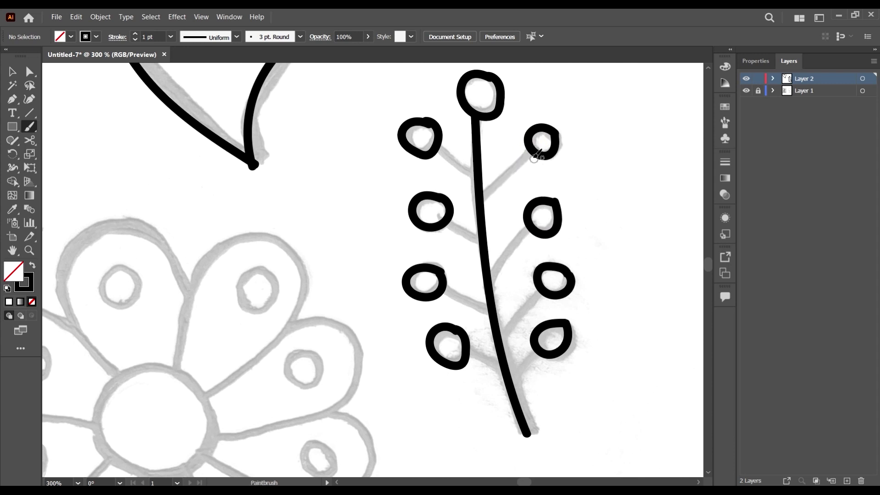
drag(531, 151, 482, 200)
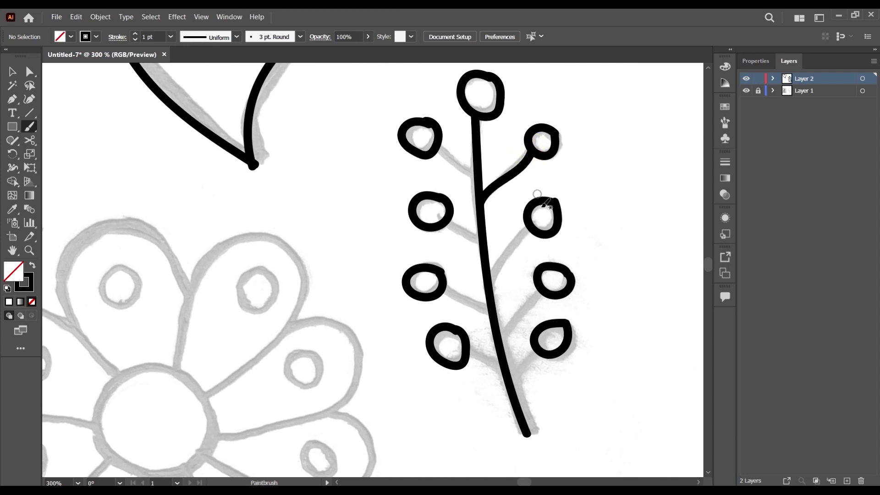
drag(533, 224, 492, 288)
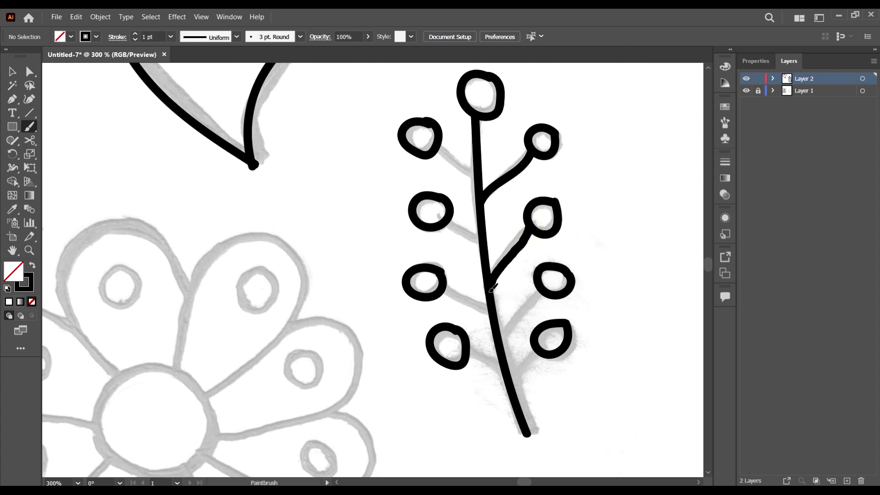
mouse_move(547, 289)
mouse_down()
mouse_move(499, 340)
mouse_move(532, 354)
mouse_move(512, 372)
mouse_up()
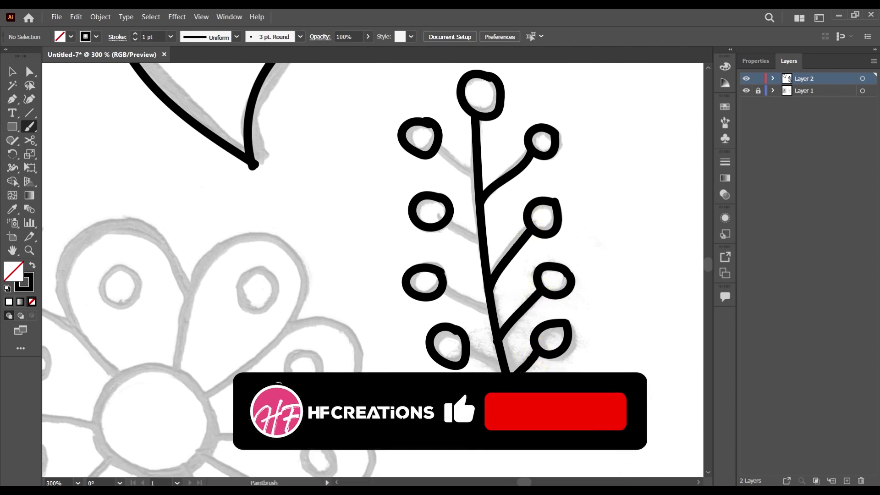
Step: Connect the lower-left, left and upper-left berries to the stem with branch strokes
scroll(508, 348, down, 2)
alt+scroll(508, 298, up, 2)
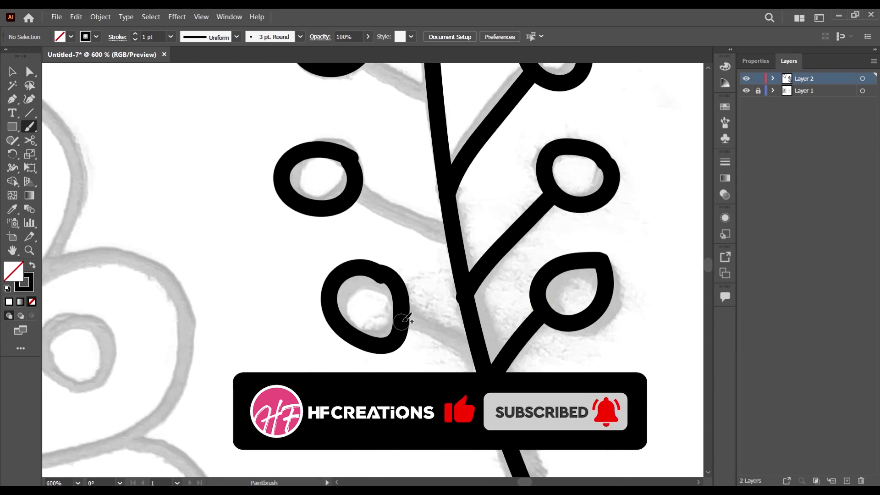
drag(473, 358, 404, 321)
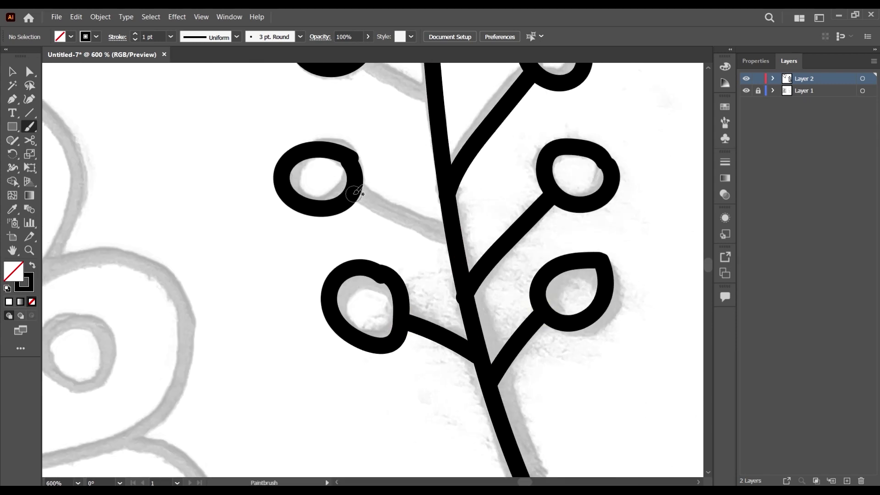
drag(357, 193, 453, 237)
scroll(495, 259, up, 3)
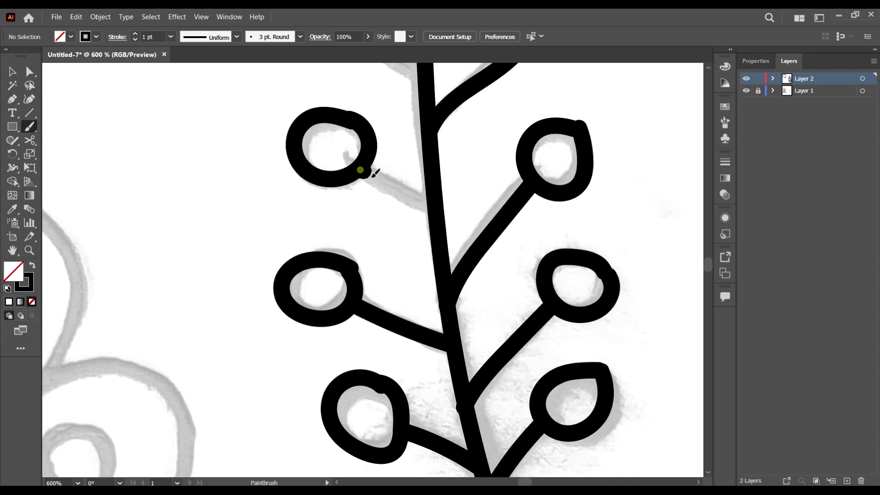
scroll(467, 140, up, 3)
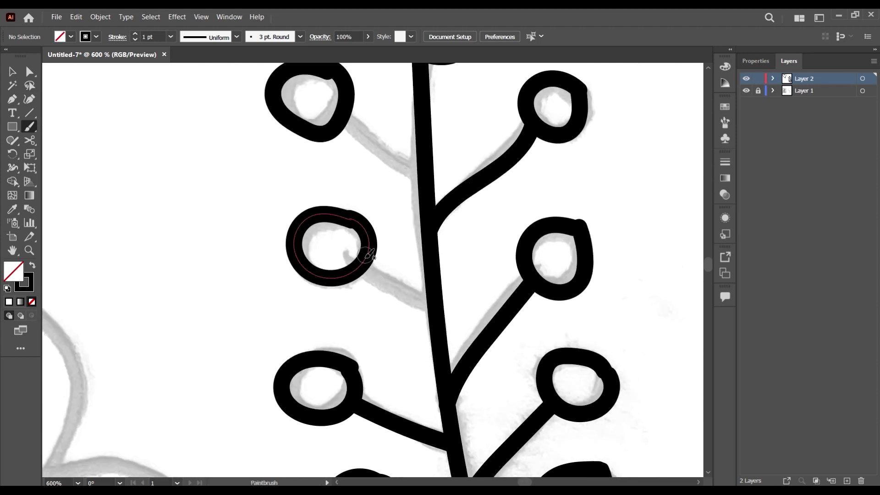
drag(359, 270, 438, 303)
scroll(462, 266, up, 3)
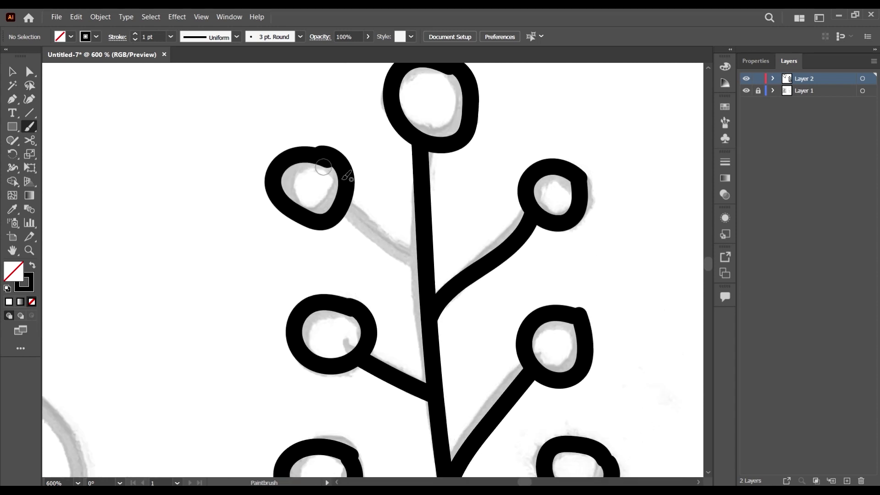
drag(347, 208, 422, 254)
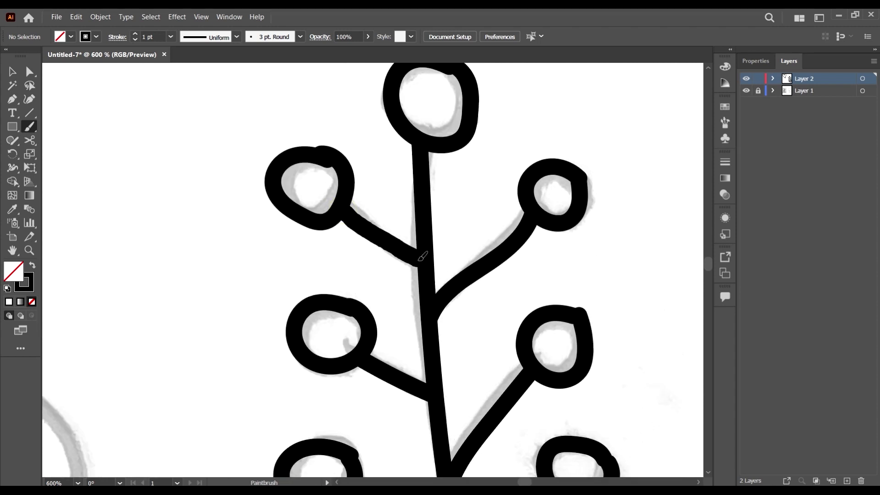
scroll(507, 201, down, 3)
scroll(514, 197, down, 3)
Step: Trace the flower's centre circle in two black brush strokes
scroll(541, 192, down, 5)
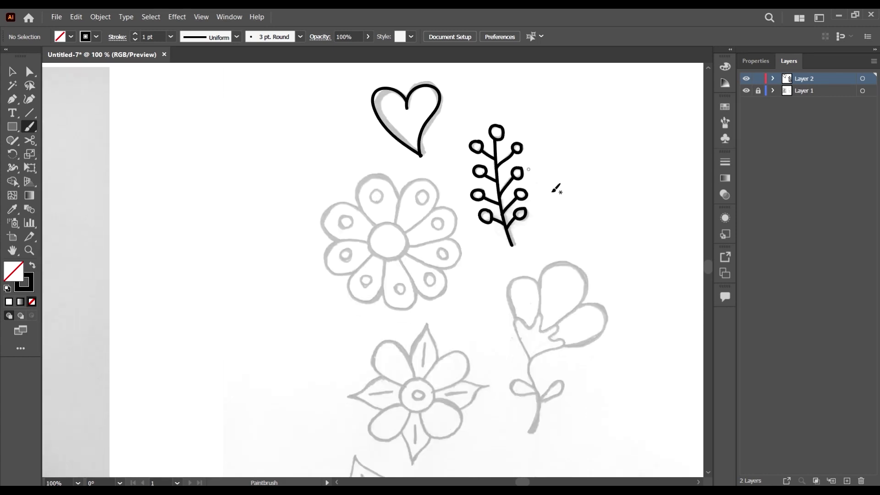
scroll(381, 125, up, 4)
scroll(401, 79, down, 5)
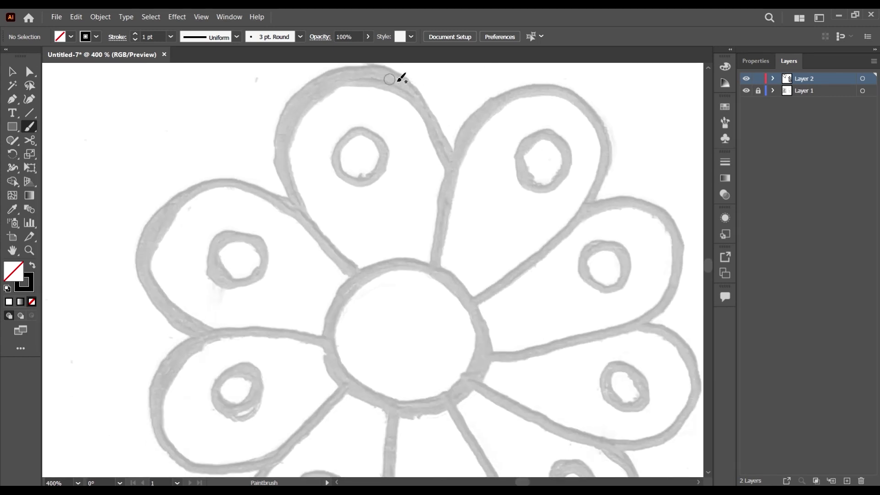
mouse_move(425, 131)
mouse_down()
mouse_move(393, 127)
mouse_move(334, 155)
mouse_move(332, 212)
mouse_move(376, 267)
mouse_move(446, 277)
mouse_up()
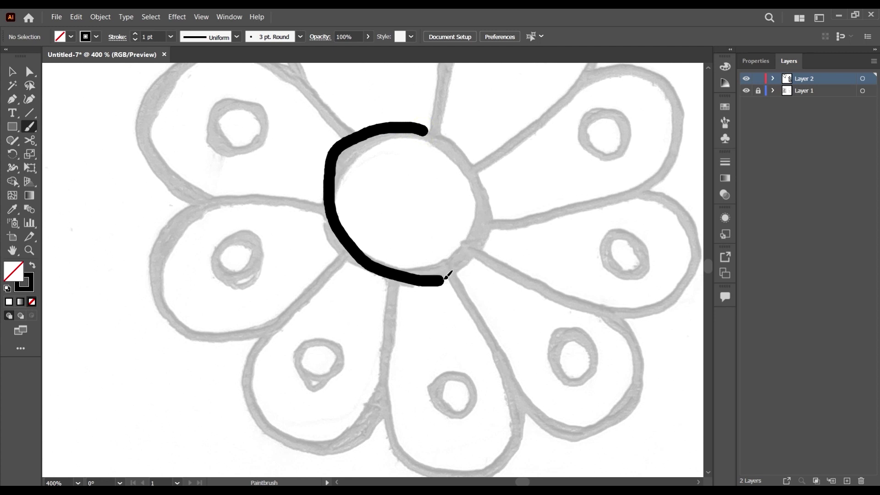
mouse_move(479, 237)
mouse_down()
mouse_move(482, 180)
mouse_move(462, 142)
mouse_move(426, 129)
mouse_up()
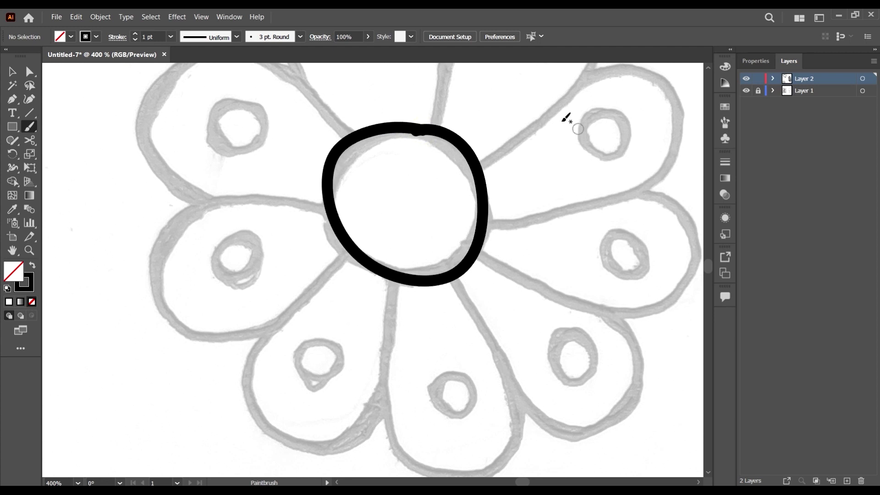
Step: Outline the right petal and the lower-right petal, redrawing the lower-right one after an undo
scroll(459, 122, down, 2)
scroll(495, 148, up, 2)
mouse_move(447, 210)
mouse_down()
mouse_move(620, 177)
mouse_move(660, 215)
mouse_move(661, 246)
mouse_move(646, 267)
mouse_move(581, 289)
mouse_move(469, 258)
mouse_move(433, 241)
mouse_move(427, 222)
mouse_move(492, 340)
mouse_up()
scroll(411, 195, down, 2)
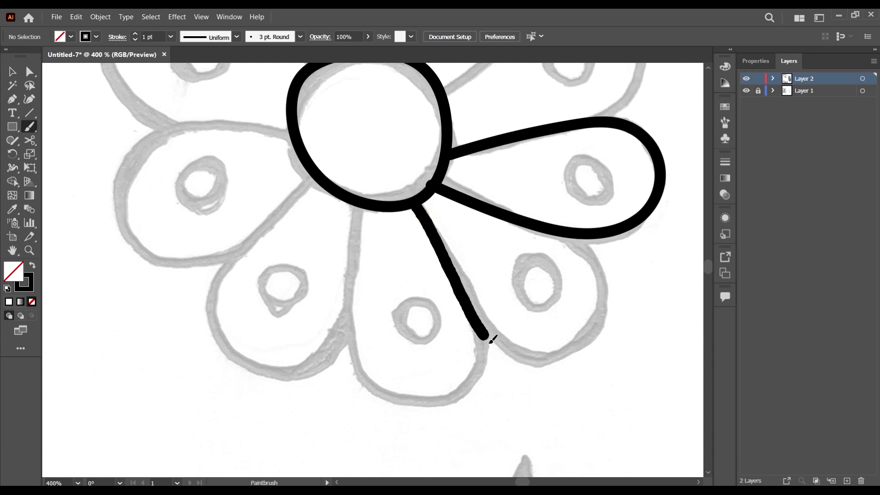
mouse_move(534, 364)
mouse_down()
mouse_move(566, 362)
mouse_move(585, 339)
mouse_up()
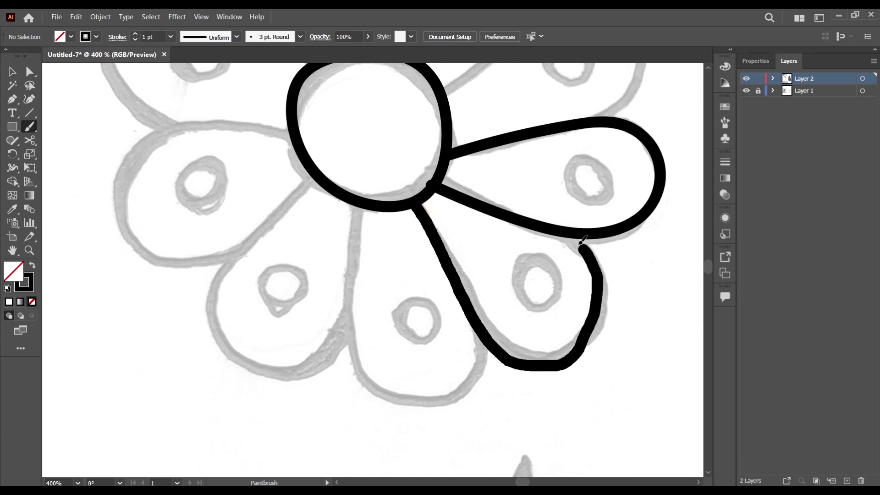
drag(583, 239, 567, 229)
key(ctrl+z)
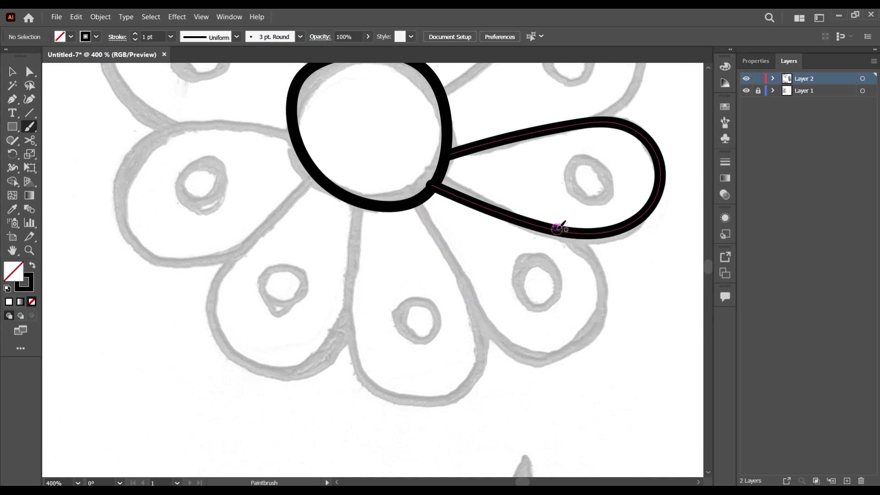
mouse_move(555, 231)
mouse_down()
mouse_move(600, 269)
mouse_move(609, 315)
mouse_move(600, 344)
mouse_move(574, 357)
mouse_move(505, 340)
mouse_move(415, 202)
mouse_up()
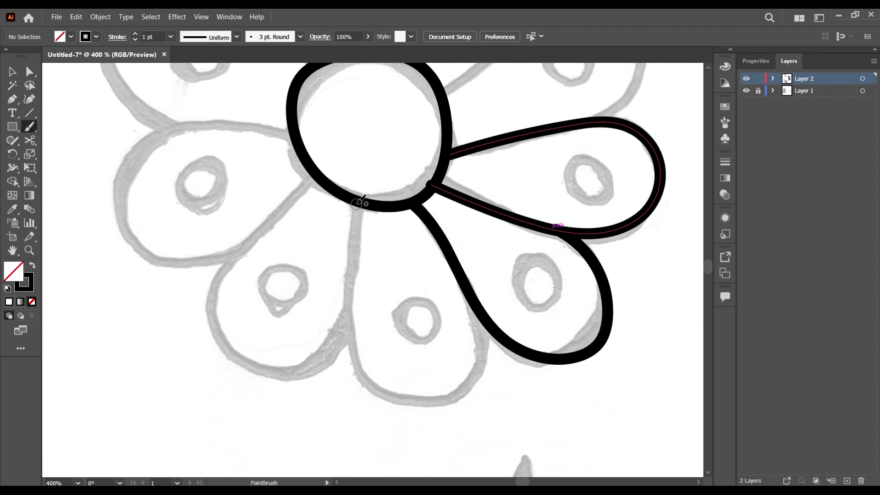
Step: Trace the lower-middle petal's edge and bottom, undoing the last stroke
drag(360, 204, 345, 315)
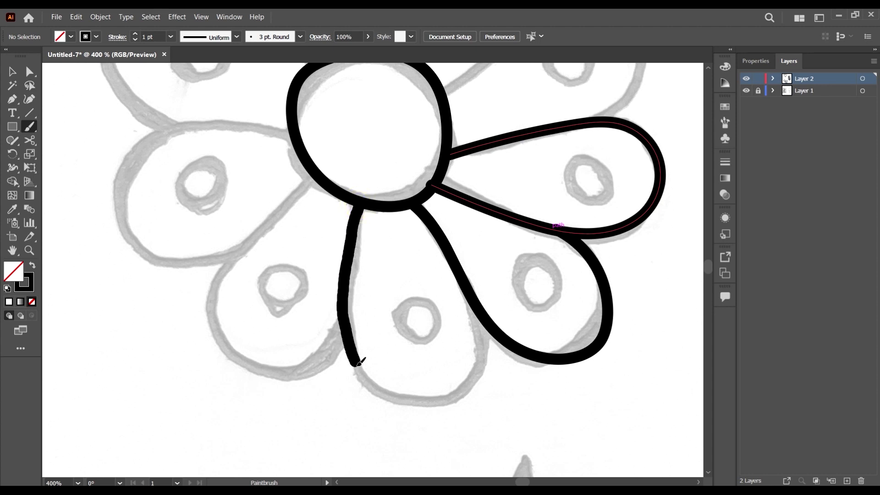
drag(398, 400, 456, 401)
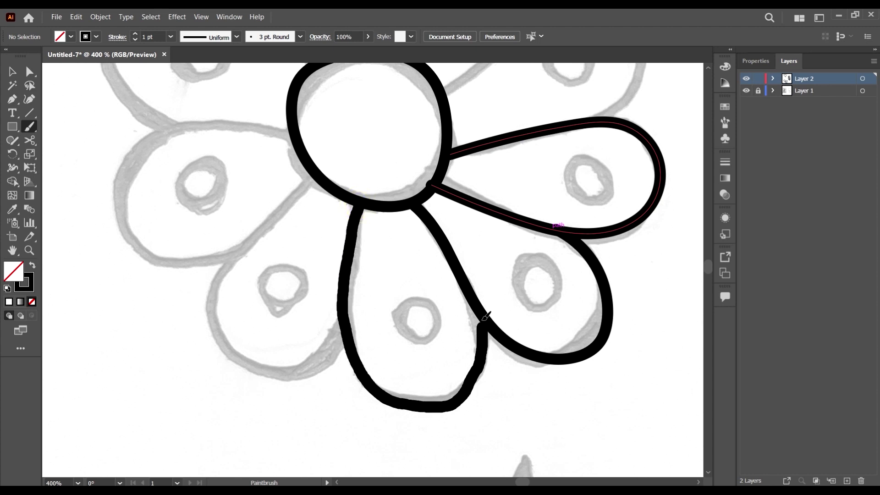
mouse_move(478, 293)
mouse_down()
mouse_move(480, 352)
mouse_move(470, 385)
mouse_move(441, 400)
mouse_move(369, 390)
mouse_move(354, 360)
mouse_move(352, 313)
mouse_move(375, 201)
mouse_up()
key(ctrl+z)
Step: Attempt the left petal outline in two strokes, then undo both
scroll(507, 218, down, 3)
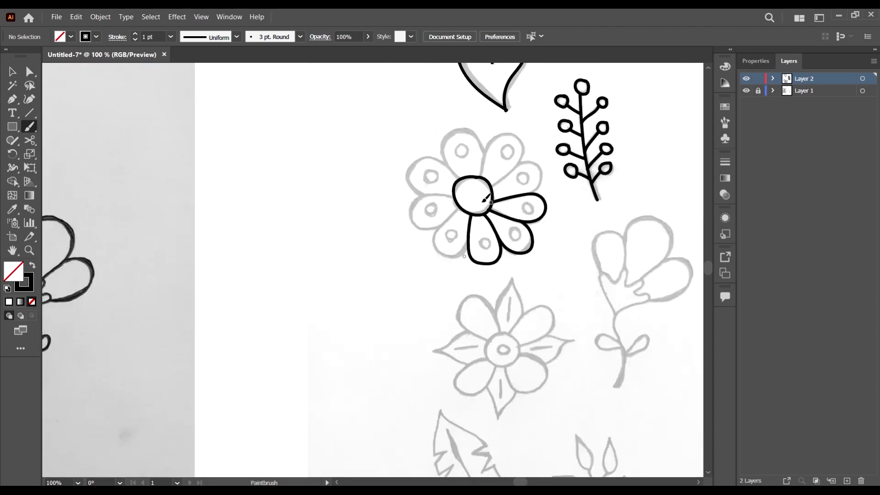
scroll(523, 230, up, 3)
scroll(408, 260, left, 2)
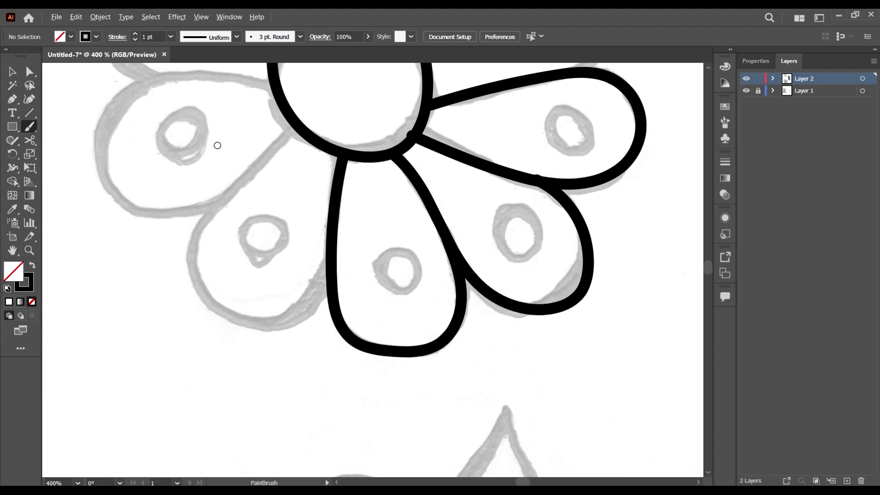
mouse_move(296, 121)
mouse_down()
mouse_move(224, 191)
mouse_move(192, 254)
mouse_move(194, 288)
mouse_move(209, 314)
mouse_move(277, 326)
mouse_up()
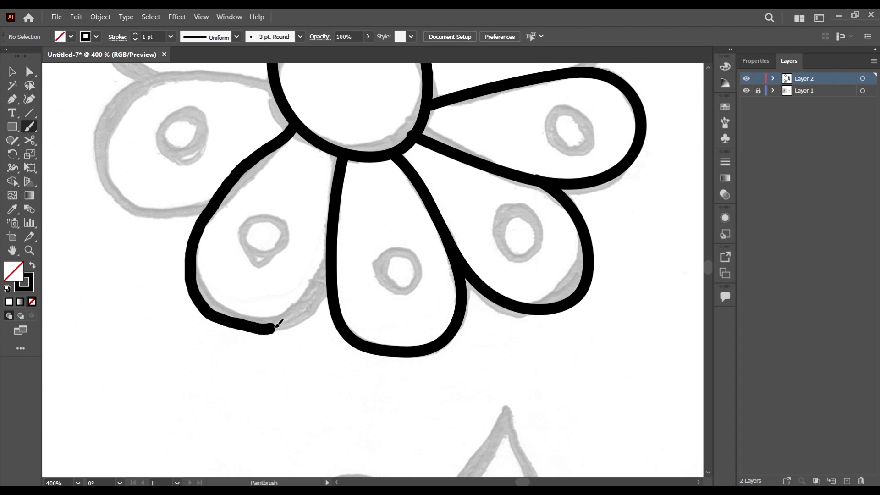
mouse_move(336, 274)
mouse_down()
mouse_move(317, 307)
mouse_move(296, 320)
mouse_move(257, 324)
mouse_move(227, 319)
mouse_move(204, 301)
mouse_move(192, 273)
mouse_move(190, 249)
mouse_move(208, 218)
mouse_move(298, 131)
mouse_up()
key(ctrl+z)
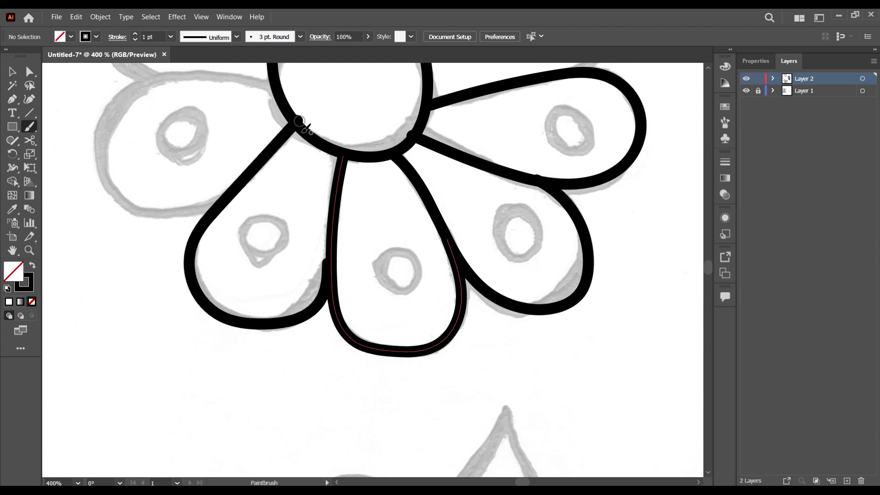
scroll(353, 146, up, 1)
scroll(333, 151, up, 1)
key(ctrl+z)
Step: Retrace the lower-left petal along its sketch outline and zoom out to check it
scroll(335, 256, up, 1)
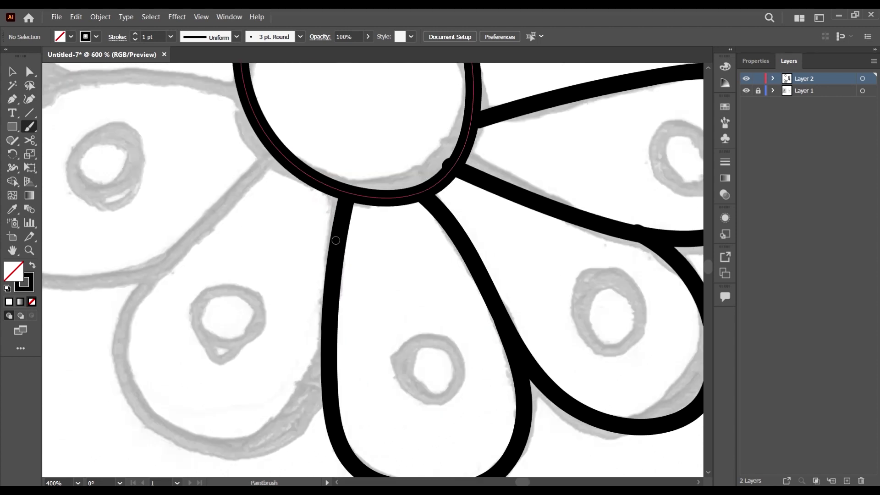
scroll(337, 236, down, 1)
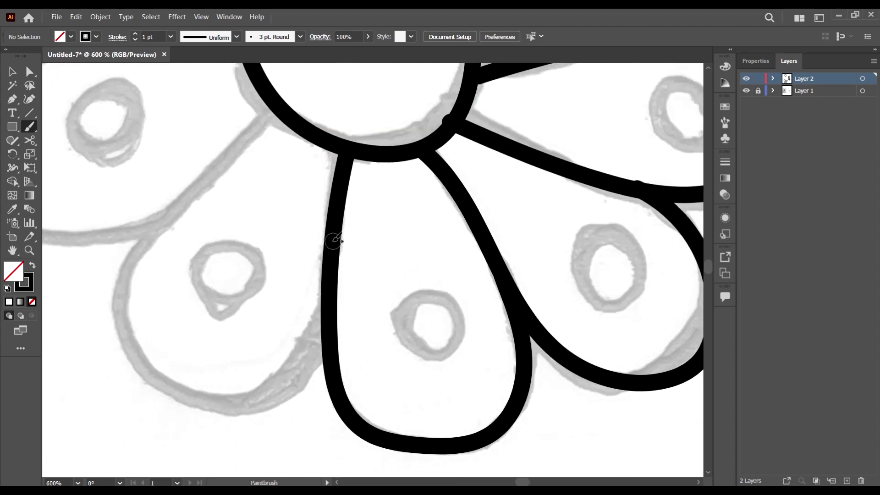
key(ctrl)
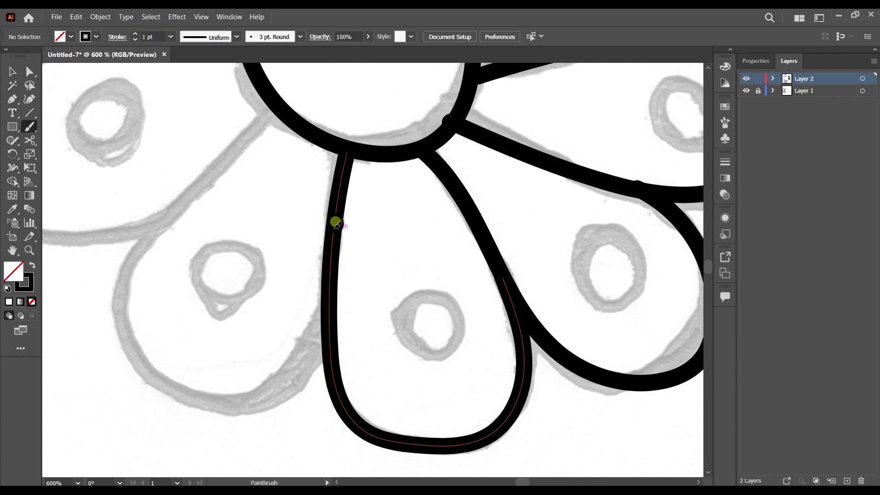
mouse_move(336, 223)
mouse_down()
mouse_move(317, 321)
mouse_move(269, 380)
mouse_move(230, 383)
mouse_move(183, 366)
mouse_move(160, 330)
mouse_move(150, 285)
mouse_move(155, 236)
mouse_move(277, 107)
mouse_up()
key(ctrl+minus)
key(ctrl+minus)
key(ctrl+minus)
key(ctrl+minus)
scroll(526, 222, up, 2)
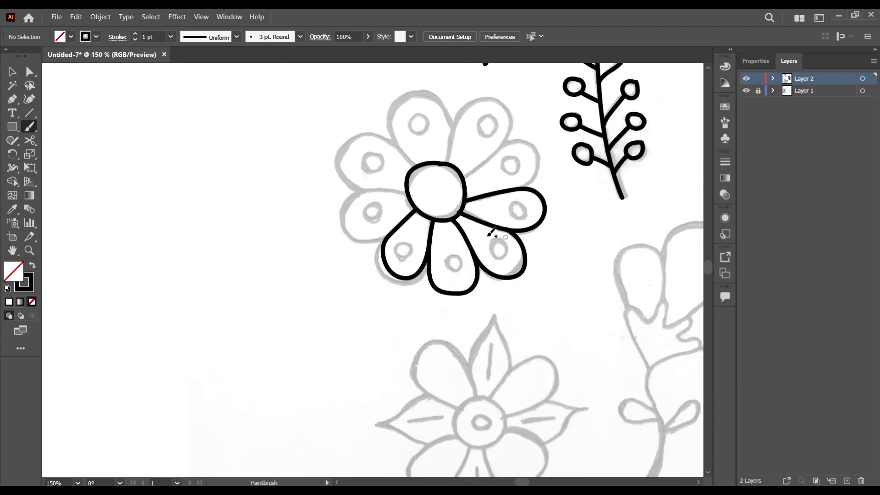
scroll(444, 263, up, 4)
Step: Scale the lower-left petal outline by its corner handles to fit the sketch, then deselect
click(13, 72)
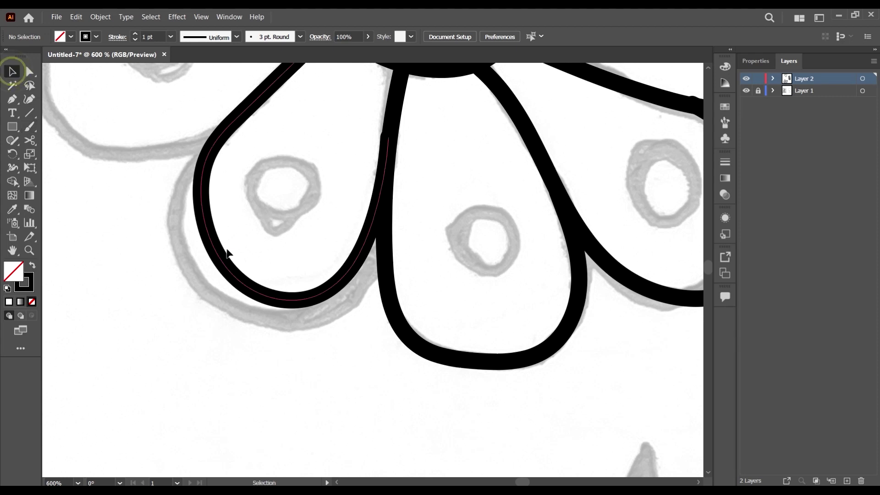
click(297, 301)
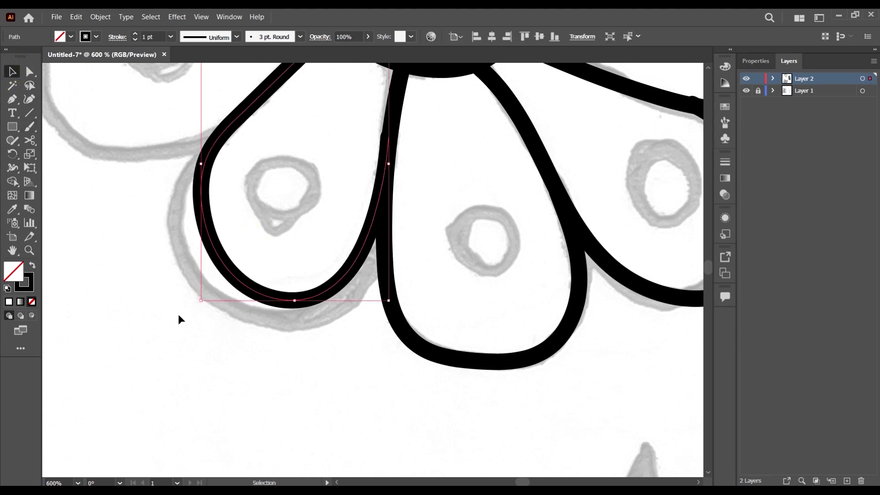
drag(200, 301, 181, 325)
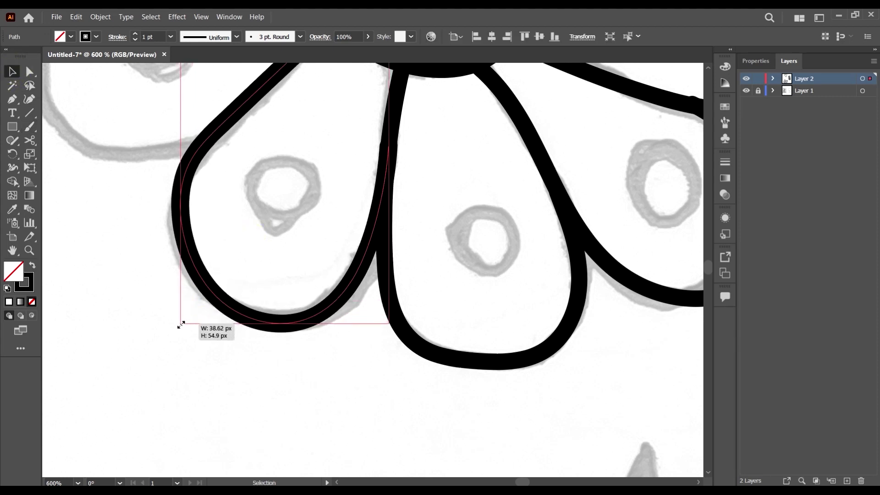
mouse_move(387, 324)
mouse_down()
mouse_move(387, 315)
mouse_move(399, 326)
mouse_move(389, 327)
mouse_up()
click(371, 378)
scroll(389, 383, down, 3)
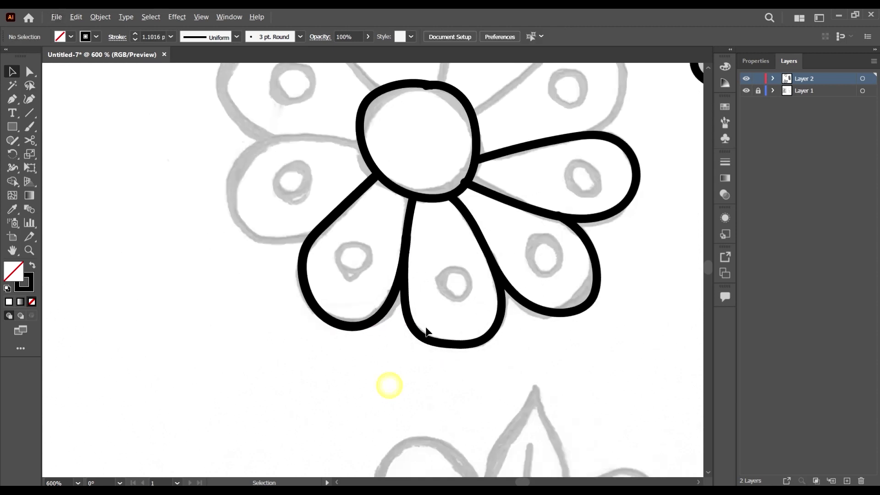
scroll(363, 295, up, 2)
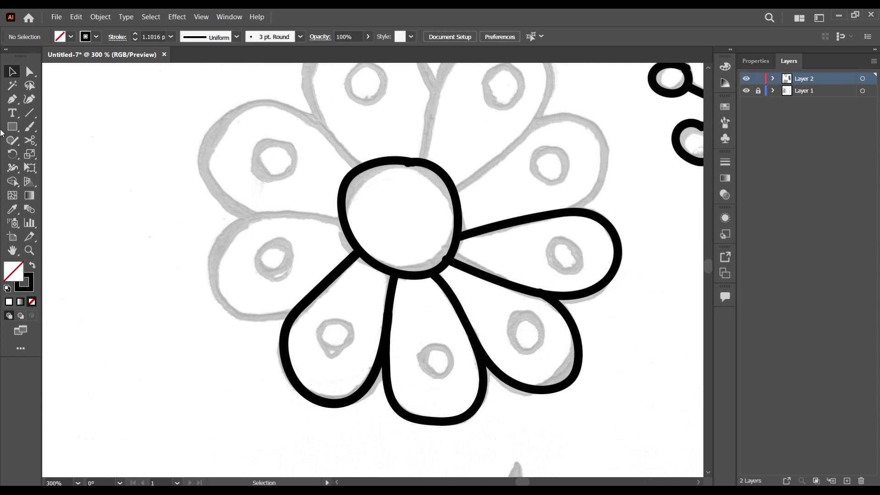
Step: Return to the Paintbrush and trace the left petal from the centre circle
click(29, 127)
scroll(258, 209, up, 2)
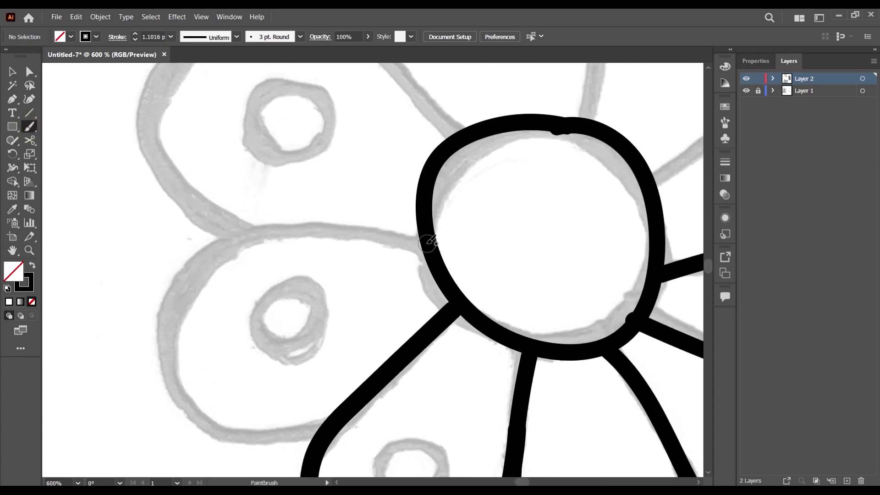
mouse_move(428, 243)
mouse_down()
mouse_move(242, 222)
mouse_move(197, 237)
mouse_move(168, 268)
mouse_move(159, 310)
mouse_move(168, 358)
mouse_move(197, 416)
mouse_move(268, 439)
mouse_move(313, 428)
mouse_up()
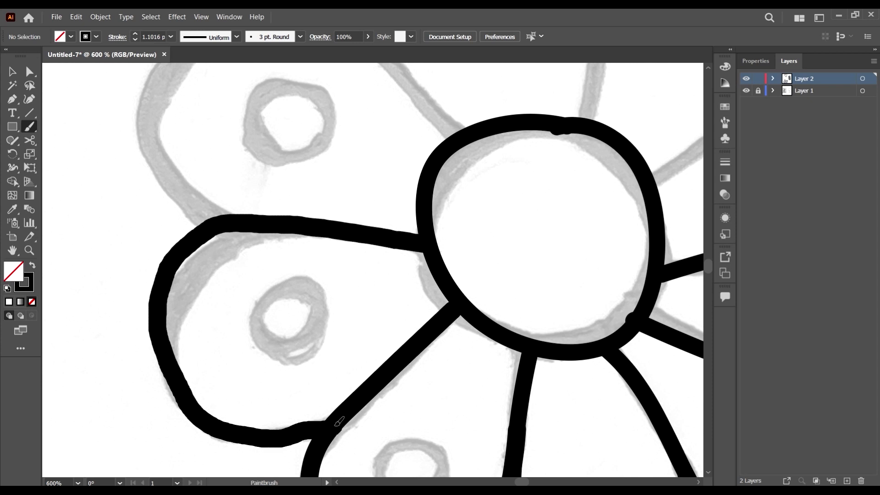
scroll(422, 187, down, 3)
scroll(455, 302, up, 2)
scroll(461, 331, down, 2)
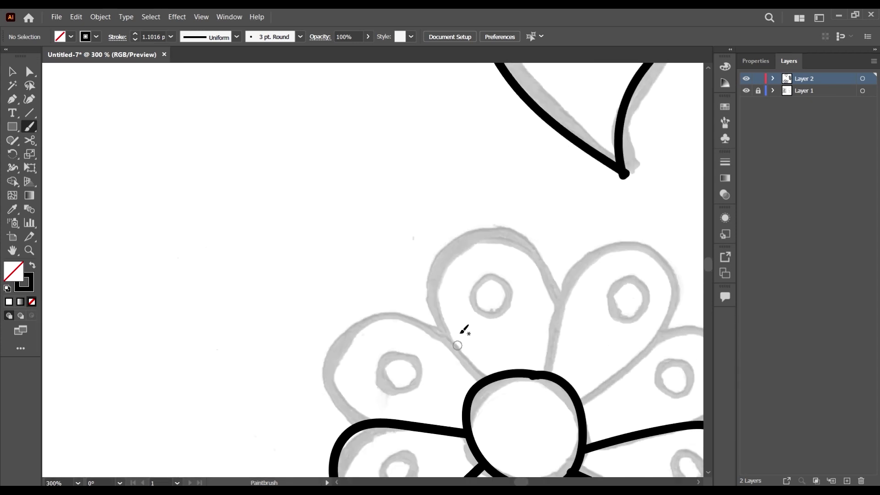
scroll(473, 329, down, 2)
Step: Trace the upper-left petal, then redraw its upper edge along the sketch
mouse_move(483, 300)
mouse_down()
mouse_move(421, 245)
mouse_move(384, 235)
mouse_move(343, 239)
mouse_move(330, 262)
mouse_move(332, 328)
mouse_up()
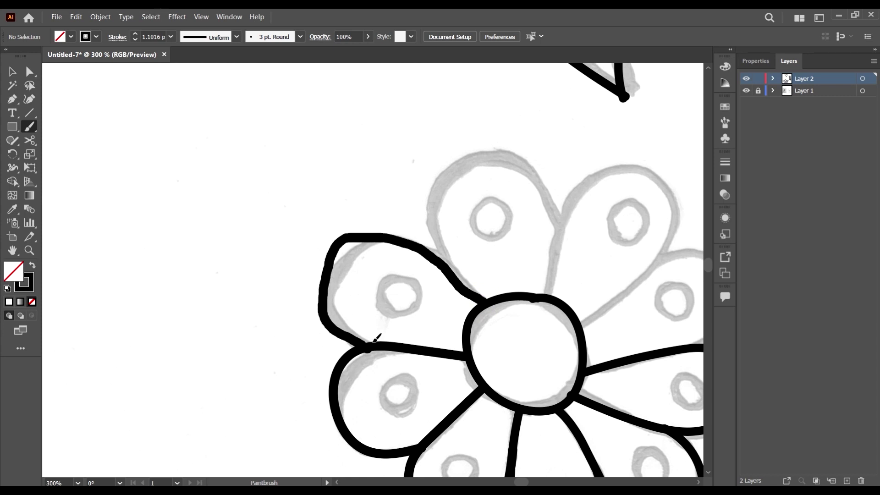
scroll(312, 164, down, 2)
scroll(399, 222, down, 3)
scroll(399, 228, up, 5)
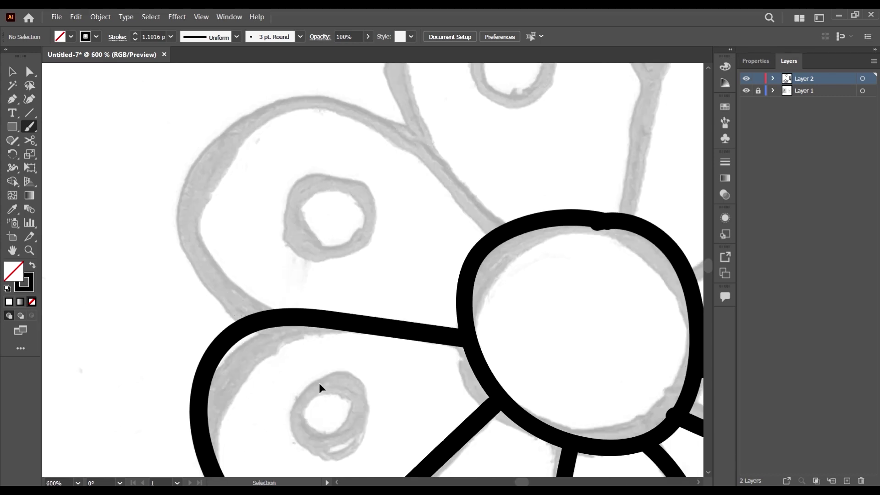
ctrl+click(329, 318)
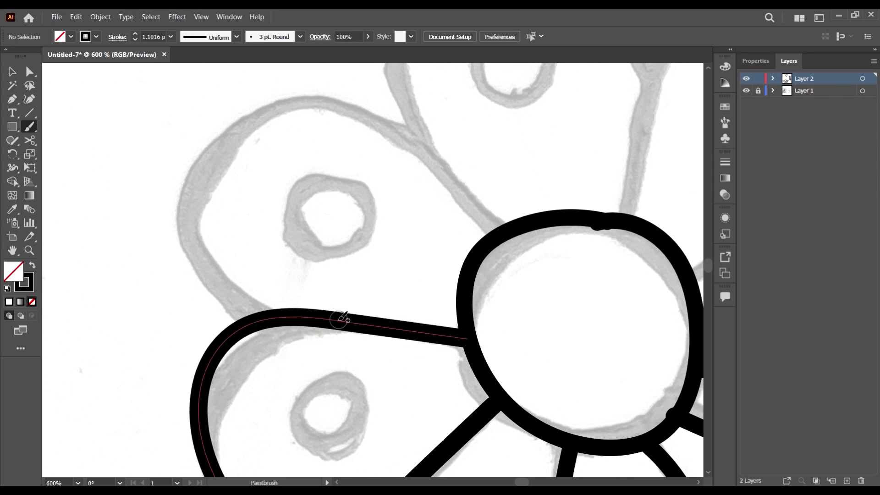
mouse_move(344, 318)
mouse_down()
mouse_move(256, 307)
mouse_move(232, 292)
mouse_move(210, 250)
mouse_move(202, 205)
mouse_move(222, 144)
mouse_move(256, 112)
mouse_move(326, 104)
mouse_move(375, 116)
mouse_move(439, 152)
mouse_move(503, 229)
mouse_up()
Step: Trace the top petal outline, undoing and then restoring the stroke
scroll(388, 233, down, 3)
scroll(454, 208, up, 2)
scroll(347, 185, up, 1)
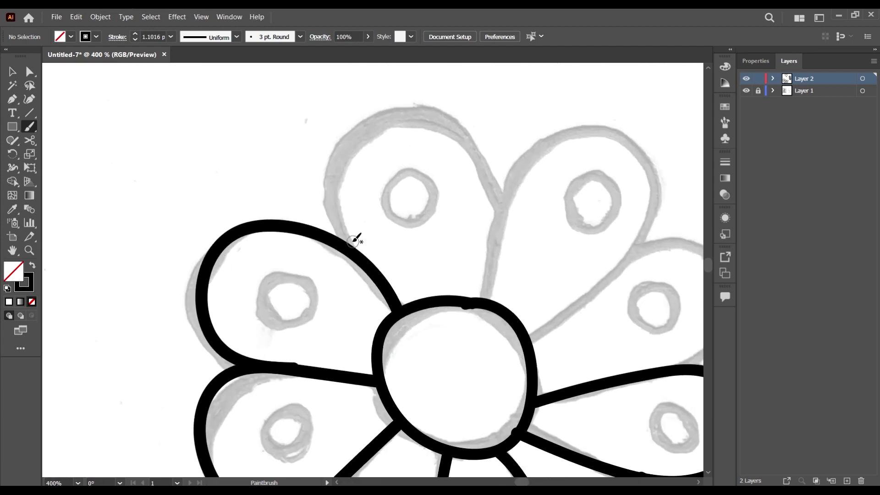
mouse_move(348, 244)
mouse_down()
mouse_move(336, 188)
mouse_move(341, 147)
mouse_move(395, 111)
mouse_move(429, 111)
mouse_move(489, 164)
mouse_move(501, 214)
mouse_move(487, 300)
mouse_up()
scroll(471, 172, right, 3)
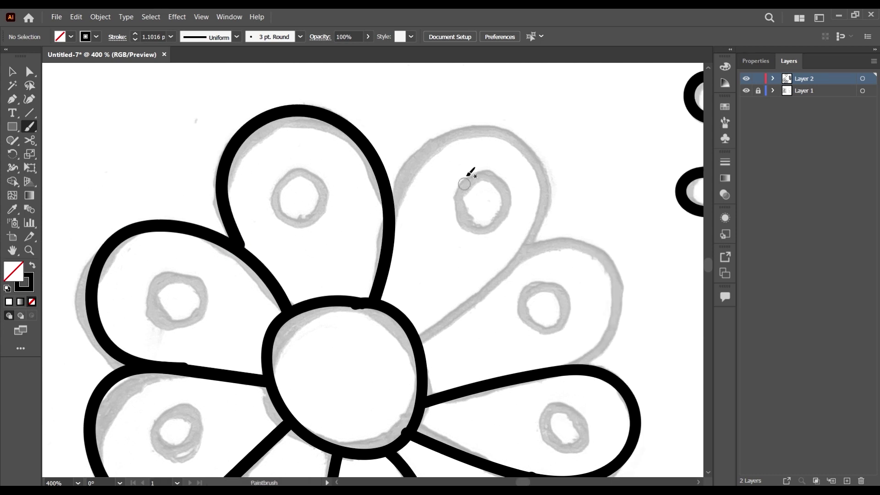
key(ctrl+z)
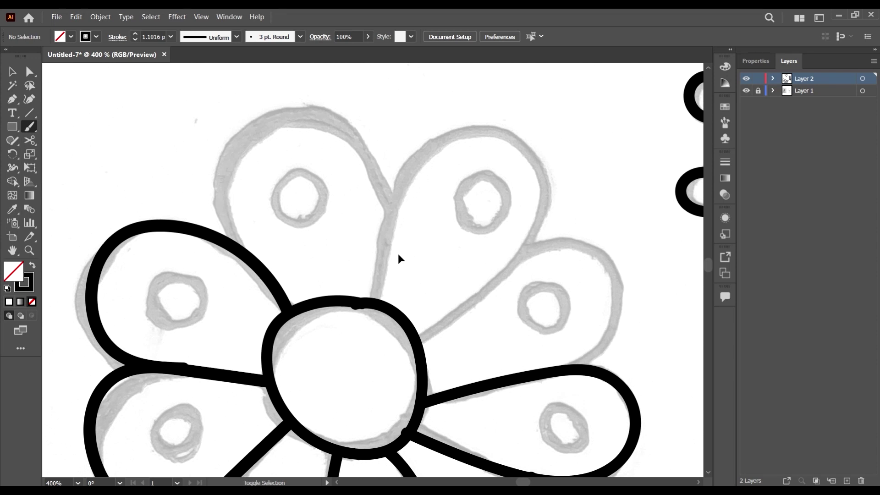
key(ctrl+shift+z)
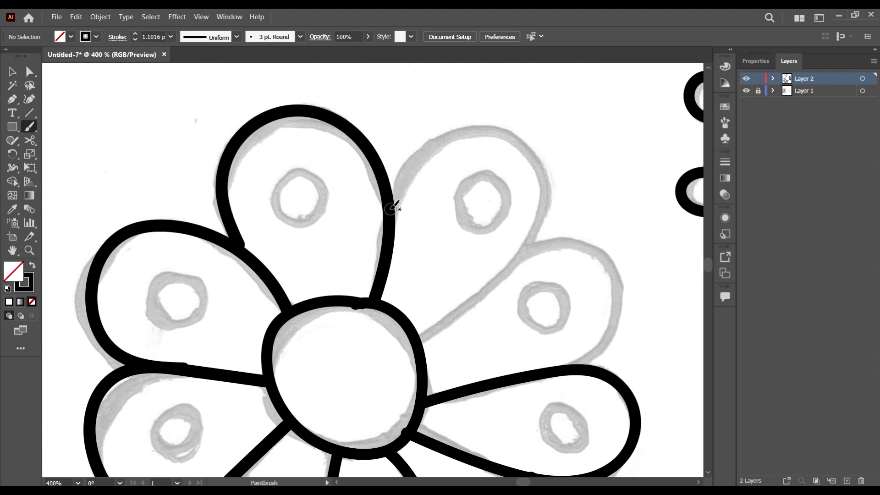
Step: Outline the upper-right petal and the next petal's top and right edges
mouse_move(391, 209)
mouse_down()
mouse_move(399, 173)
mouse_move(449, 133)
mouse_move(517, 140)
mouse_move(541, 192)
mouse_move(541, 226)
mouse_move(520, 265)
mouse_move(415, 337)
mouse_up()
scroll(355, 266, right, 1)
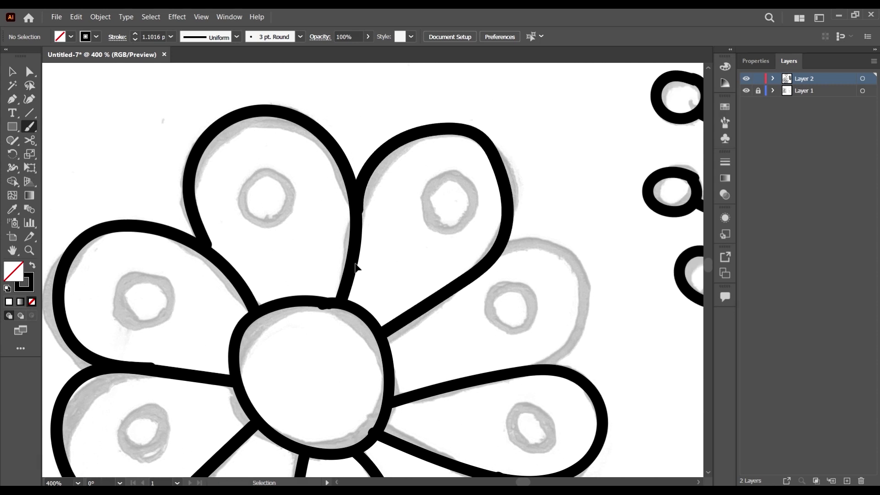
scroll(356, 267, right, 2)
mouse_move(424, 251)
mouse_down()
mouse_move(462, 247)
mouse_move(485, 261)
mouse_up()
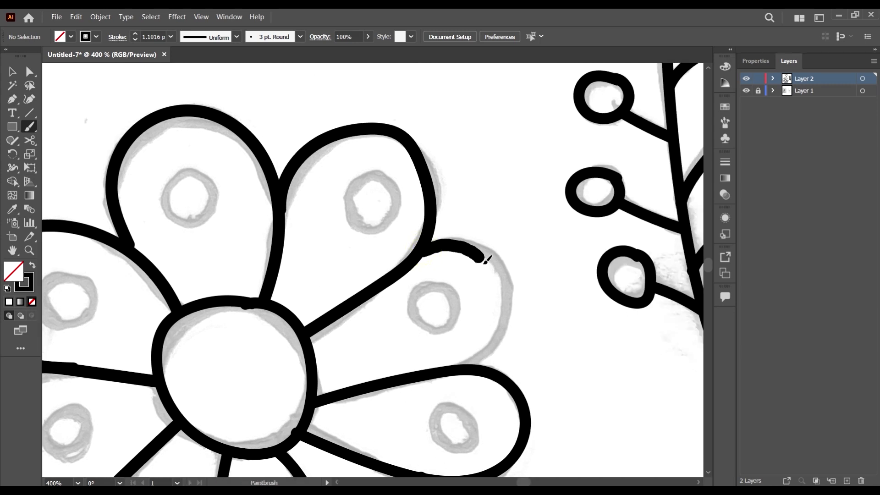
drag(496, 310, 466, 366)
Step: Trace the last untraced petal beside the berry branch
key(ctrl+minus)
key(ctrl+minus)
key(ctrl+minus)
key(ctrl+minus)
key(ctrl+minus)
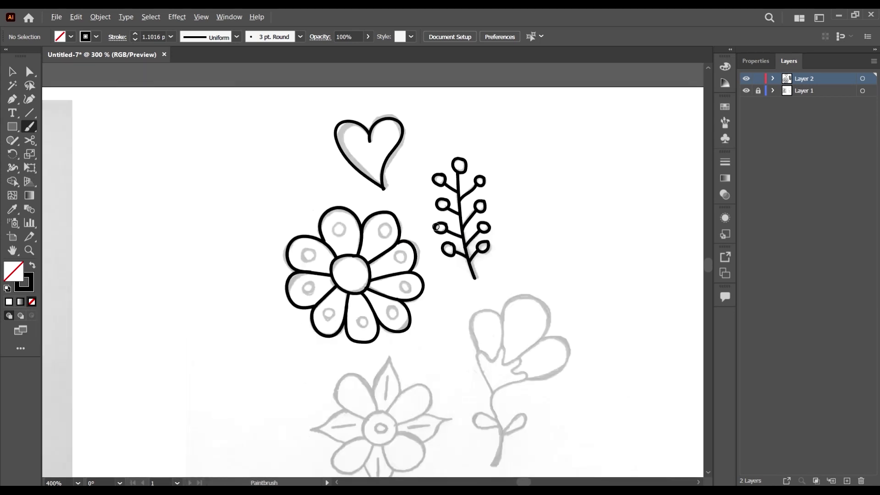
key(ctrl+plus)
key(ctrl+plus)
key(ctrl+plus)
key(ctrl+plus)
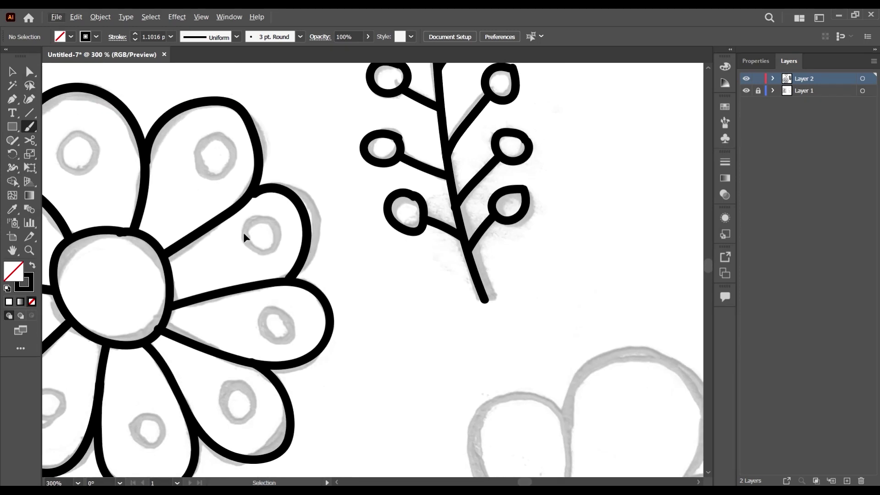
scroll(251, 184, up, 2)
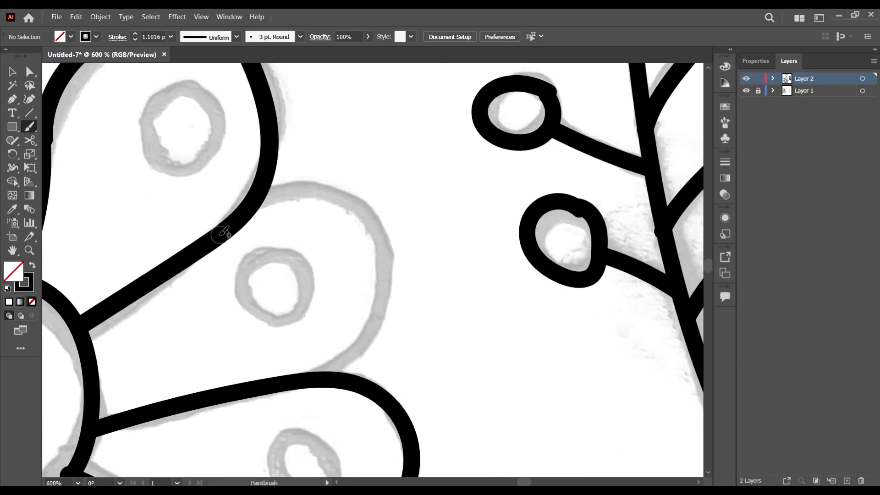
mouse_move(220, 234)
mouse_down()
mouse_move(307, 193)
mouse_move(365, 203)
mouse_move(388, 237)
mouse_move(391, 277)
mouse_move(362, 337)
mouse_move(305, 371)
mouse_up()
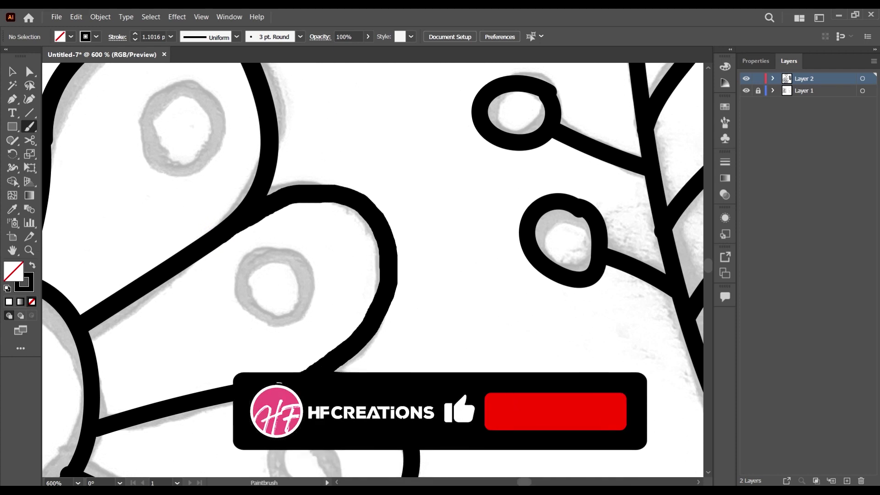
Step: Draw small black loops over the dots inside the right-side petals
scroll(352, 224, down, 4)
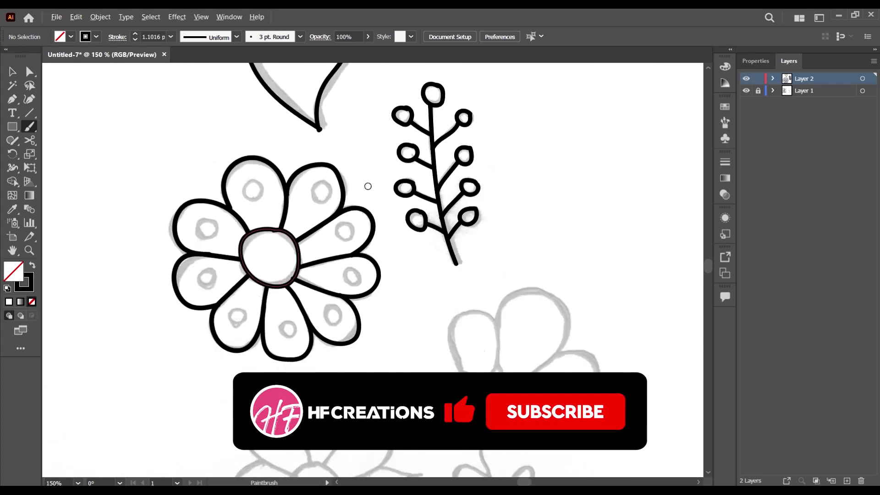
scroll(369, 185, up, 3)
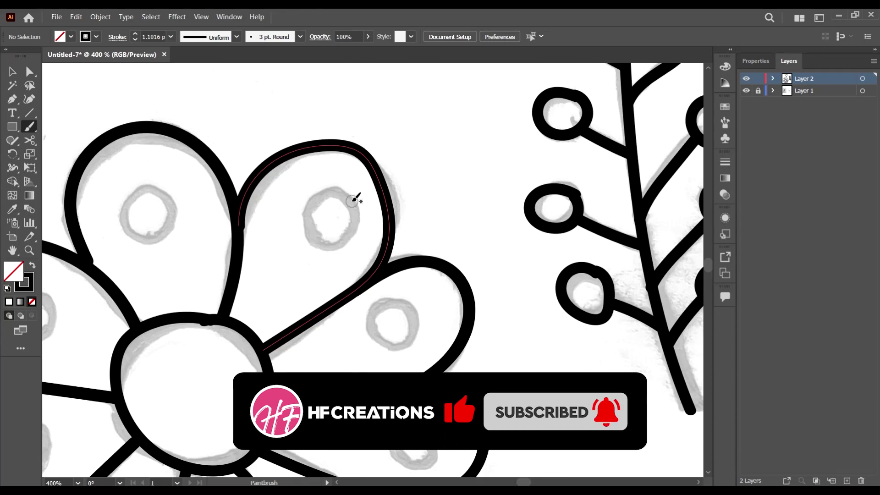
mouse_move(342, 188)
mouse_down()
mouse_move(301, 206)
mouse_move(305, 225)
mouse_move(346, 230)
mouse_move(354, 208)
mouse_move(345, 189)
mouse_up()
scroll(407, 259, down, 2)
mouse_move(409, 252)
mouse_down()
mouse_move(372, 257)
mouse_move(380, 286)
mouse_move(412, 277)
mouse_move(417, 244)
mouse_move(394, 250)
mouse_move(394, 273)
mouse_move(418, 279)
mouse_move(422, 247)
mouse_up()
scroll(418, 273, down, 4)
scroll(397, 218, down, 2)
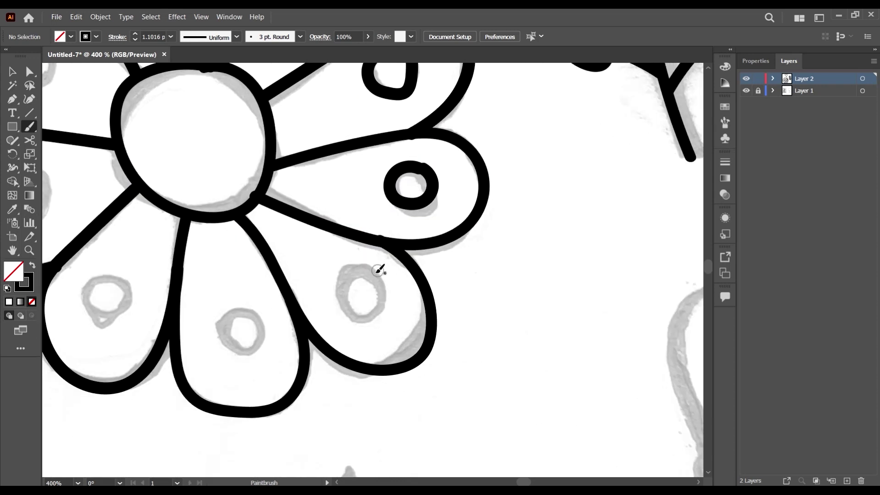
mouse_move(372, 262)
mouse_down()
mouse_move(335, 284)
mouse_move(357, 319)
mouse_move(383, 284)
mouse_move(371, 260)
mouse_up()
Step: Redraw the misdrawn dot loop and trace the dot circle in the middle petal
scroll(397, 232, down, 2)
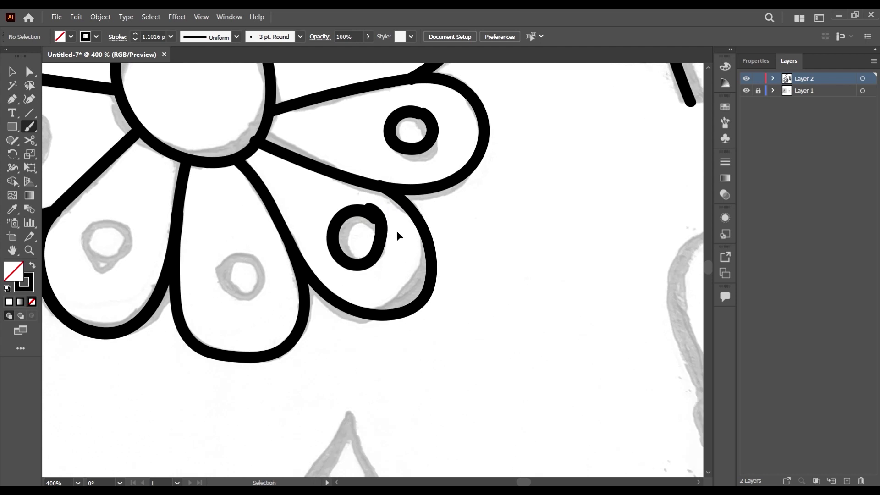
key(ctrl+z)
mouse_move(383, 221)
mouse_down()
mouse_move(350, 223)
mouse_move(351, 255)
mouse_move(378, 252)
mouse_move(372, 220)
mouse_up()
mouse_move(255, 250)
mouse_down()
mouse_move(225, 265)
mouse_move(239, 292)
mouse_move(257, 282)
mouse_move(253, 250)
mouse_up()
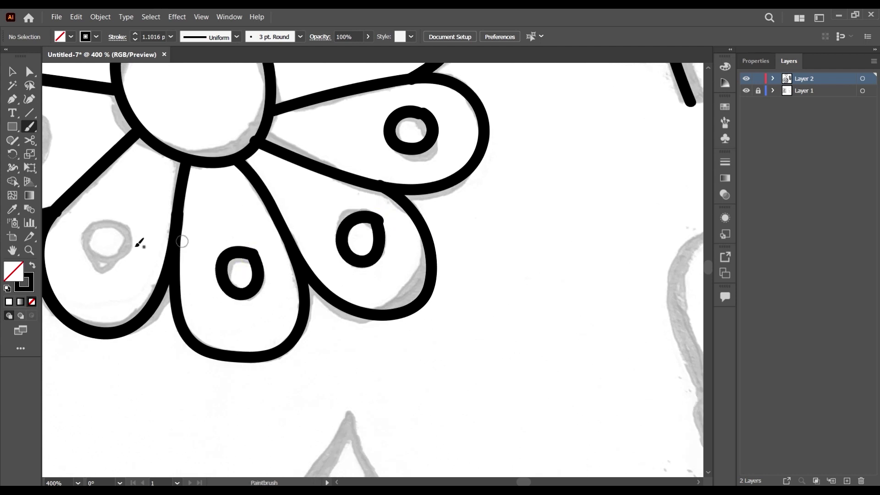
scroll(140, 243, left, 2)
Step: Loop around the left petal's dot circles, redoing the first misdrawn loop
mouse_move(184, 223)
mouse_down()
mouse_move(154, 238)
mouse_move(205, 235)
mouse_move(185, 222)
mouse_move(147, 250)
mouse_up()
scroll(226, 216, up, 2)
key(ctrl+z)
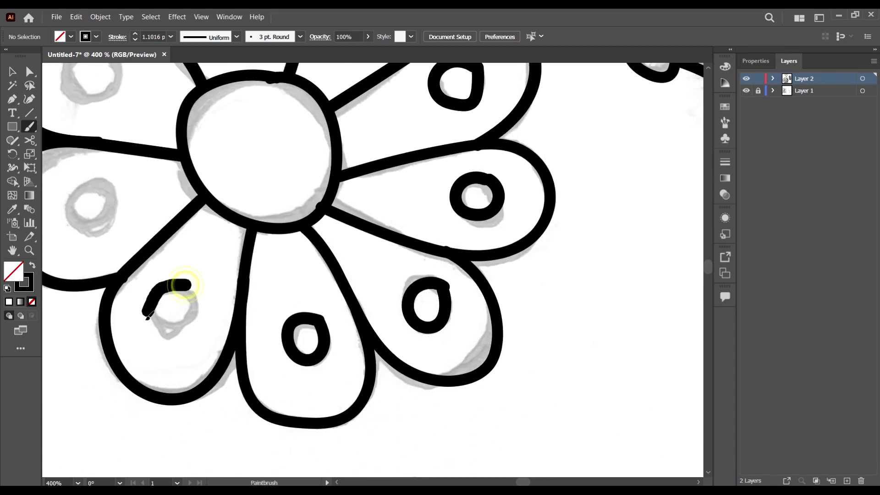
mouse_move(147, 317)
mouse_down()
mouse_move(178, 331)
mouse_move(189, 316)
mouse_up()
drag(190, 283, 193, 280)
scroll(128, 256, up, 1)
scroll(128, 252, left, 3)
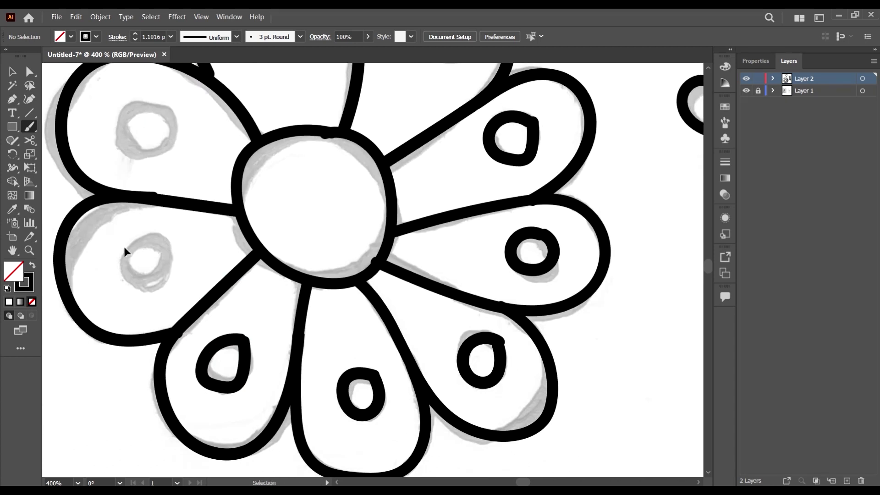
scroll(220, 291, up, 1)
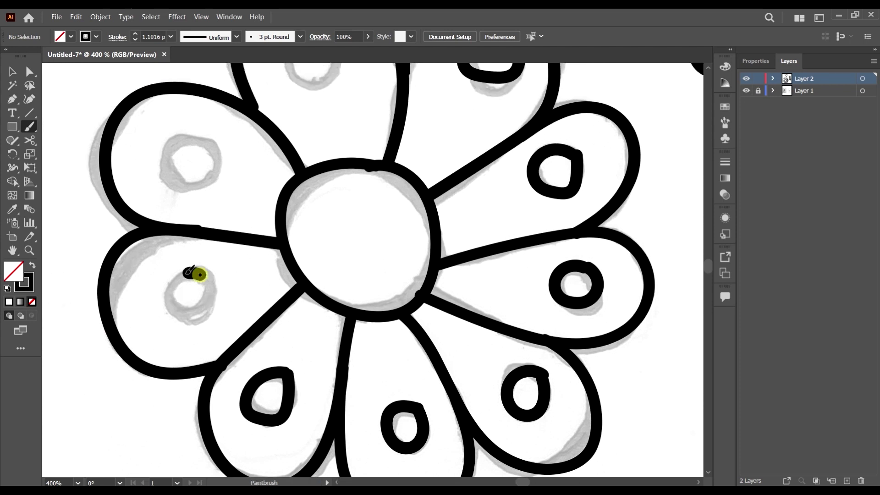
drag(200, 274, 193, 274)
Step: Trace the circles in the upper-left and top petals, then zoom out to check
scroll(210, 251, up, 1)
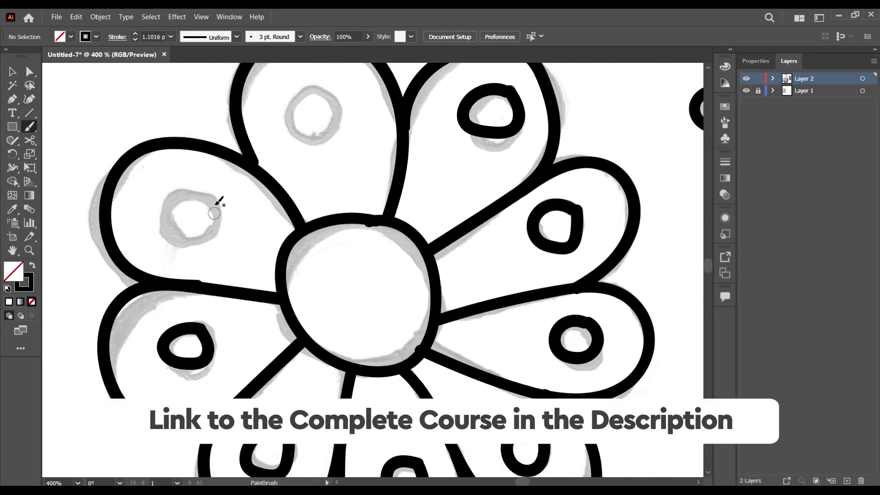
mouse_move(212, 201)
mouse_down()
mouse_move(162, 209)
mouse_move(204, 239)
mouse_move(220, 203)
mouse_up()
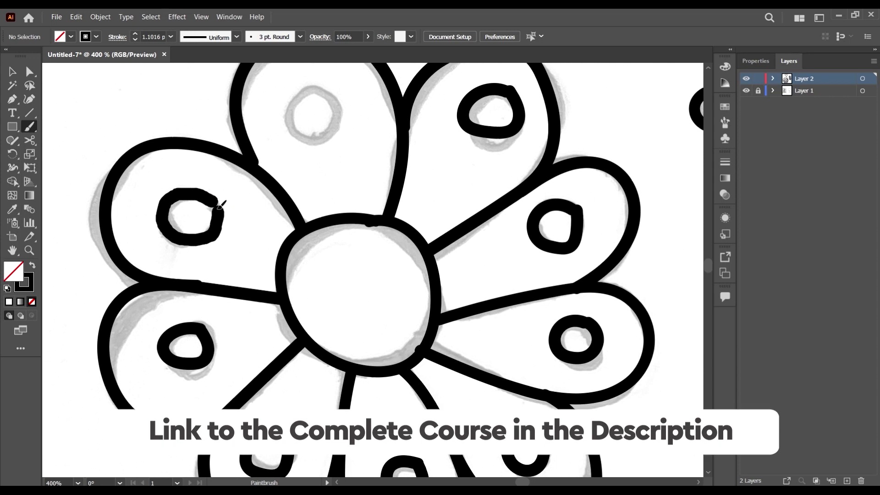
scroll(330, 174, up, 1)
drag(330, 156, 292, 165)
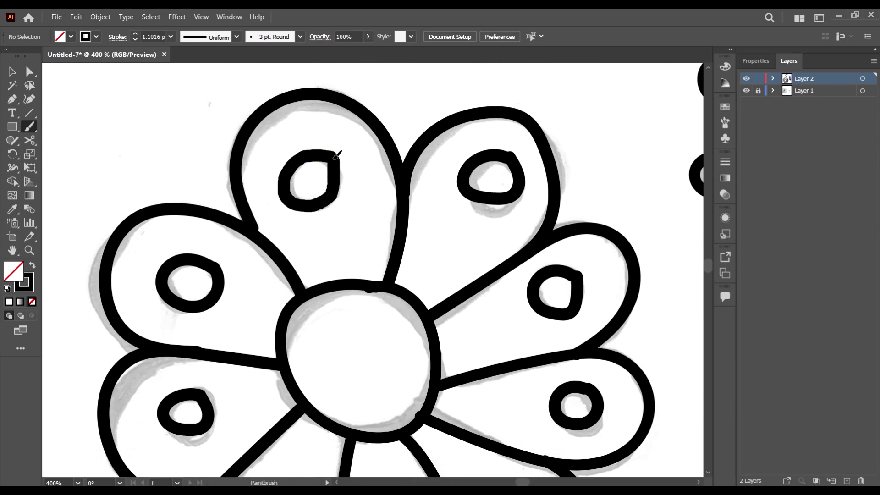
key(ctrl+minus)
key(ctrl+minus)
key(ctrl+minus)
key(ctrl+minus)
key(ctrl+minus)
scroll(483, 271, down, 2)
Step: Frame the grey tulip sketch and select the Stroke weight field in the Control bar
key(ctrl+plus)
scroll(408, 238, down, 1)
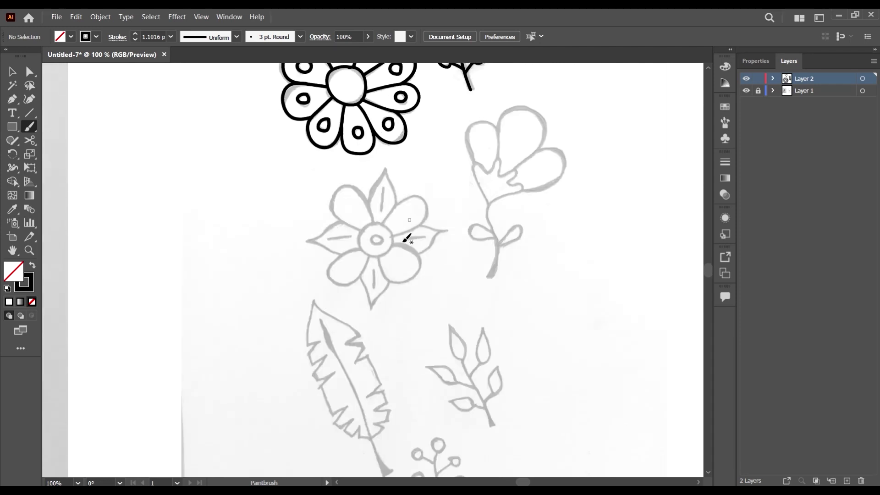
scroll(407, 238, down, 1)
key(ctrl+minus)
key(ctrl+minus)
key(ctrl+minus)
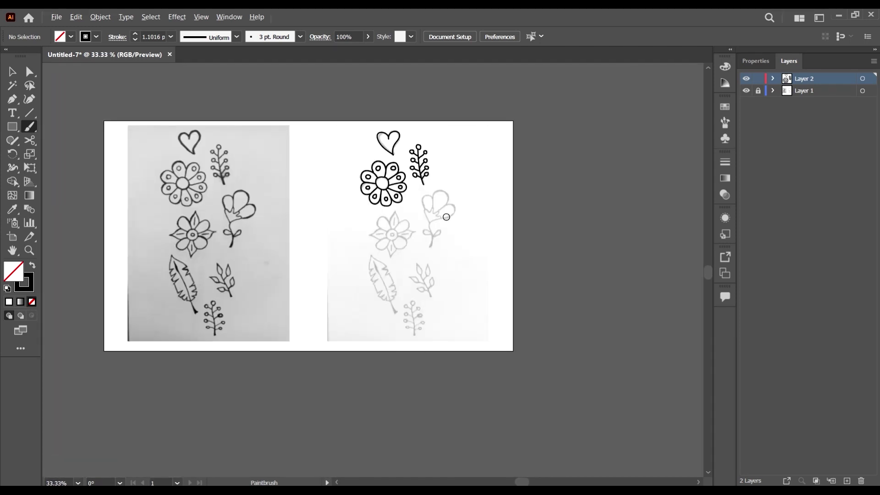
scroll(447, 217, up, 6)
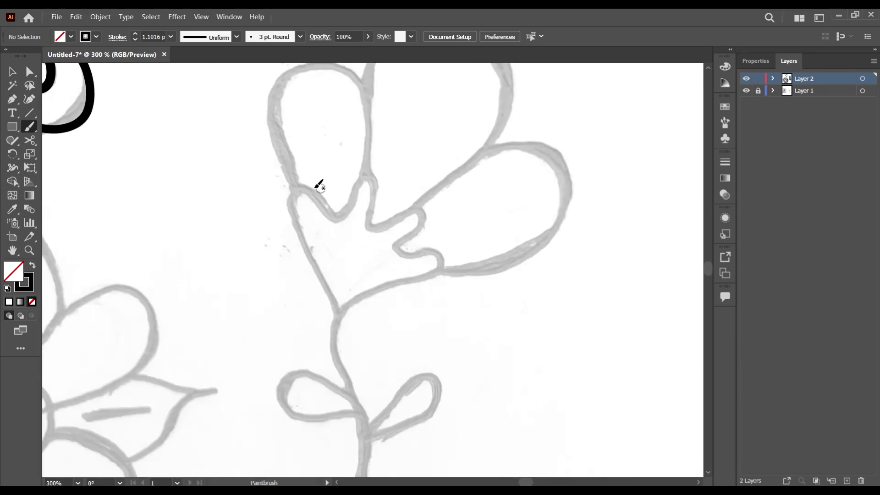
scroll(317, 188, up, 1)
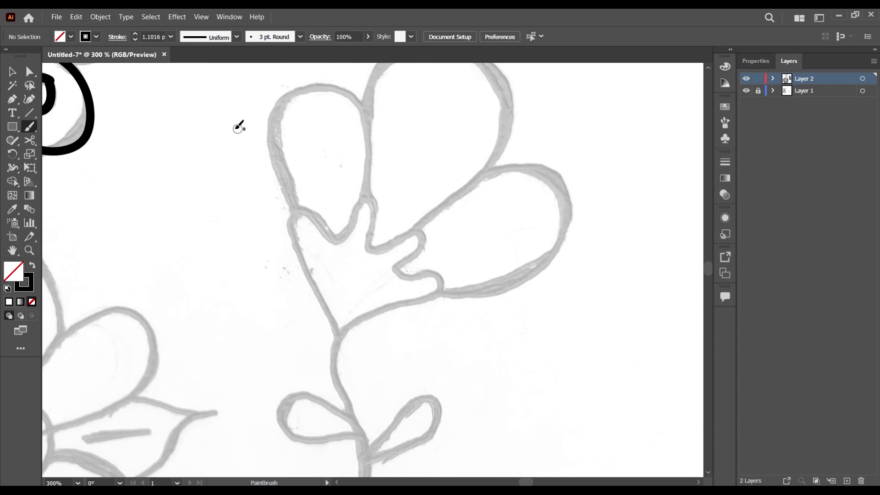
click(156, 36)
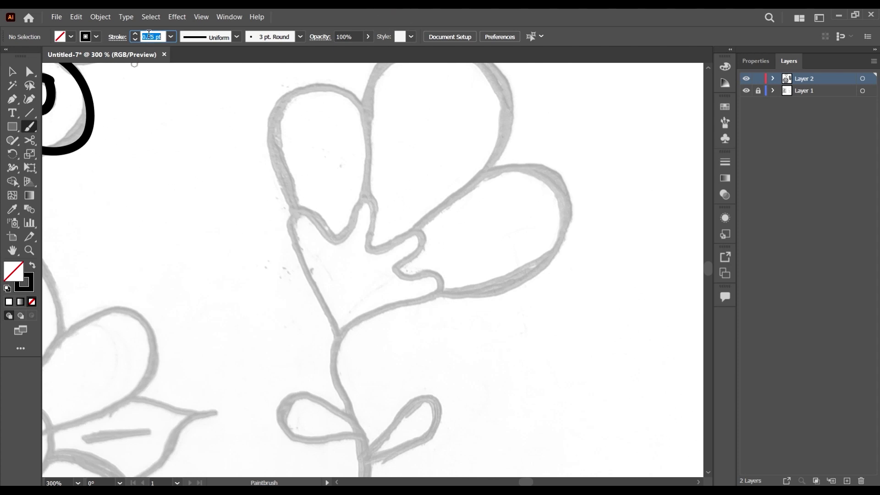
Step: Set the brush stroke weight to 1 pt, then try a straight stem stroke and undo it
text(1)
key(Return)
scroll(335, 170, down, 2)
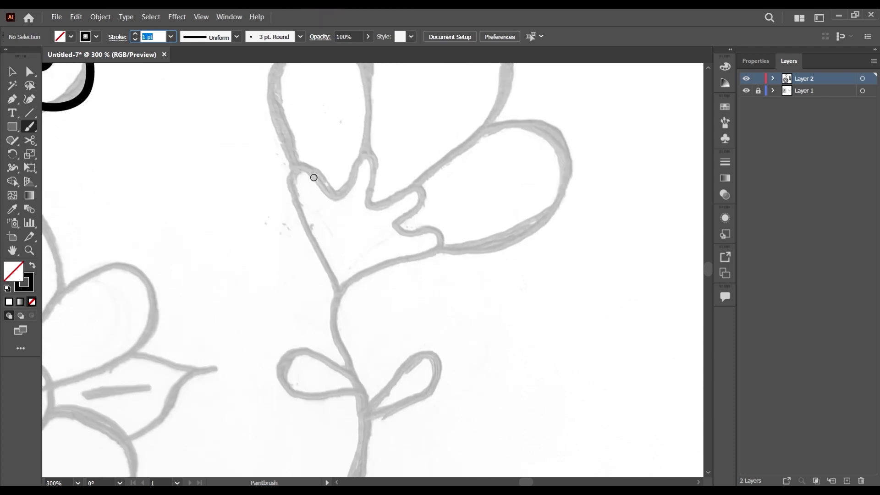
scroll(313, 195, up, 1)
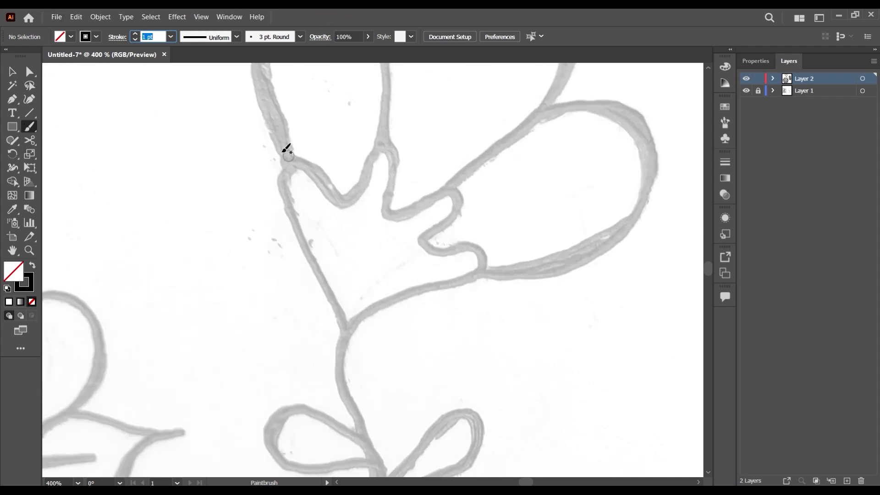
drag(280, 155, 373, 471)
scroll(377, 318, down, 6)
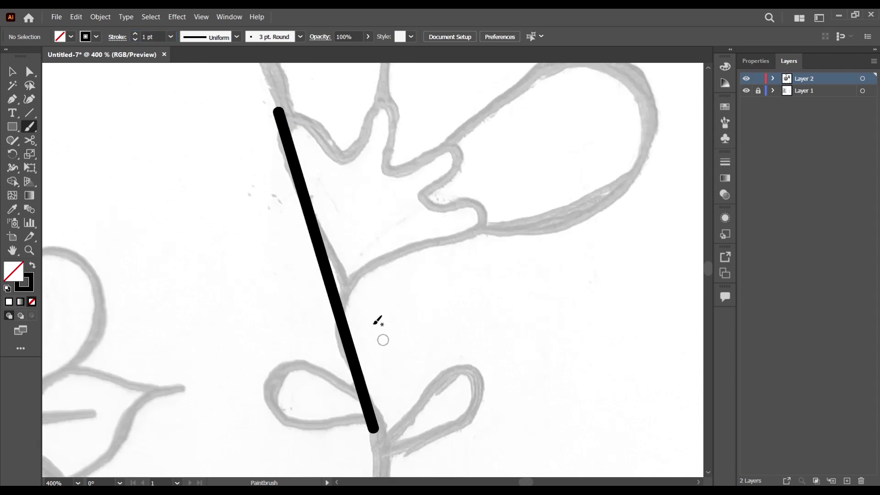
key(ctrl+z)
scroll(382, 183, up, 4)
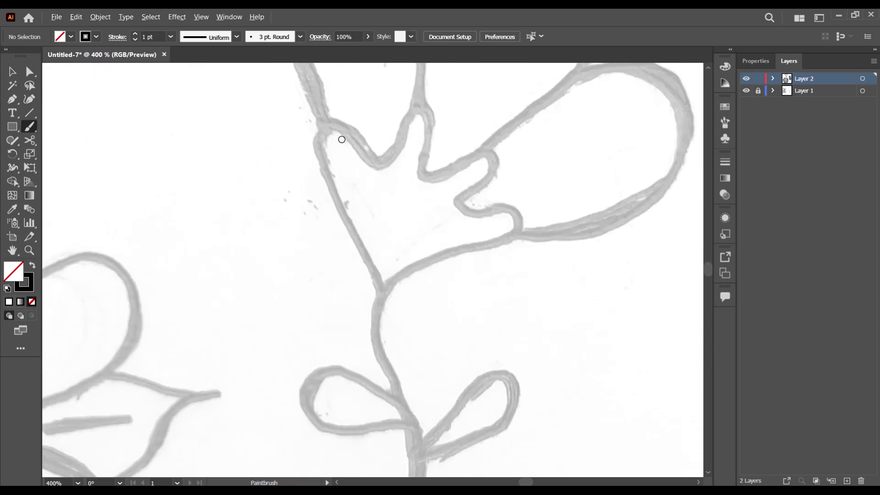
Step: Trace the tulip base outline from the stem across the petal notches
mouse_move(325, 117)
mouse_down()
mouse_move(326, 191)
mouse_move(375, 309)
mouse_move(386, 286)
mouse_move(507, 252)
mouse_move(535, 219)
mouse_move(477, 209)
mouse_up()
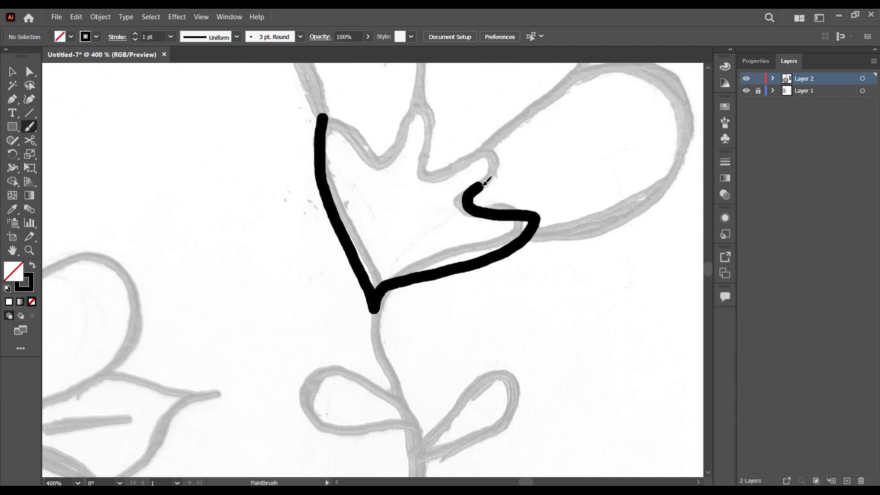
drag(487, 150, 418, 172)
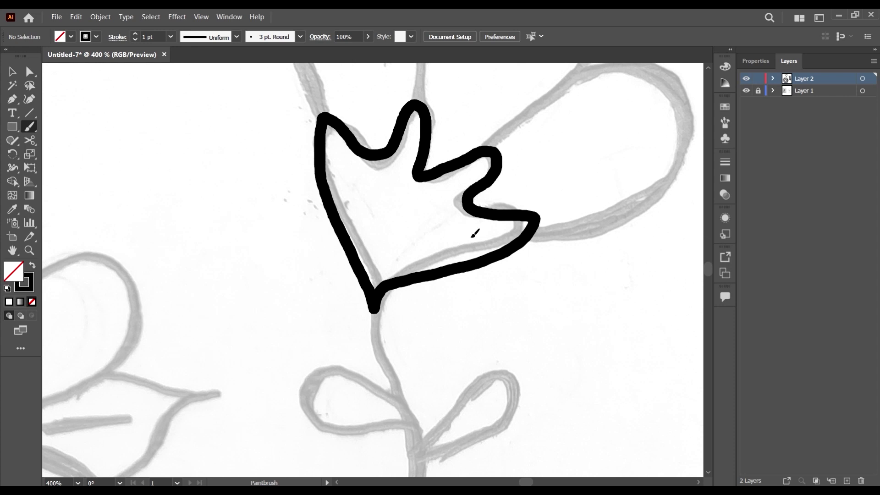
scroll(436, 205, down, 3)
scroll(388, 228, up, 2)
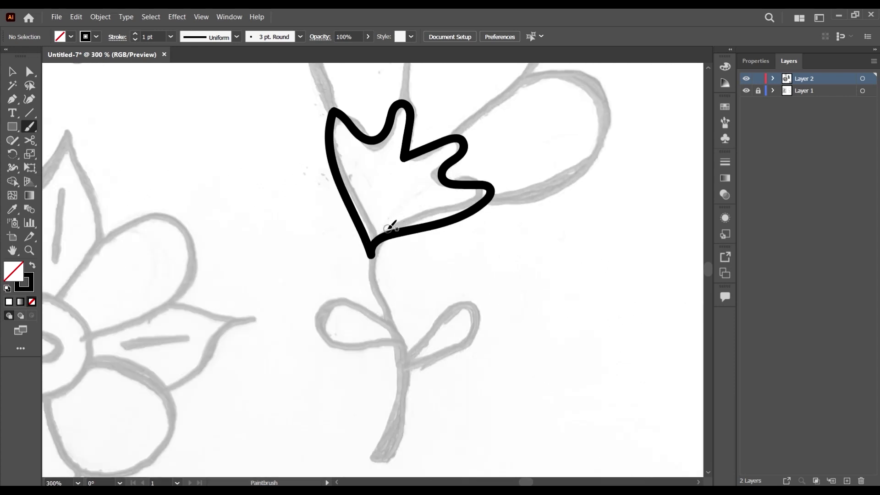
scroll(388, 228, down, 2)
Step: Carry the stem line to its bottom end and trace the right and left leaves
drag(371, 205, 373, 225)
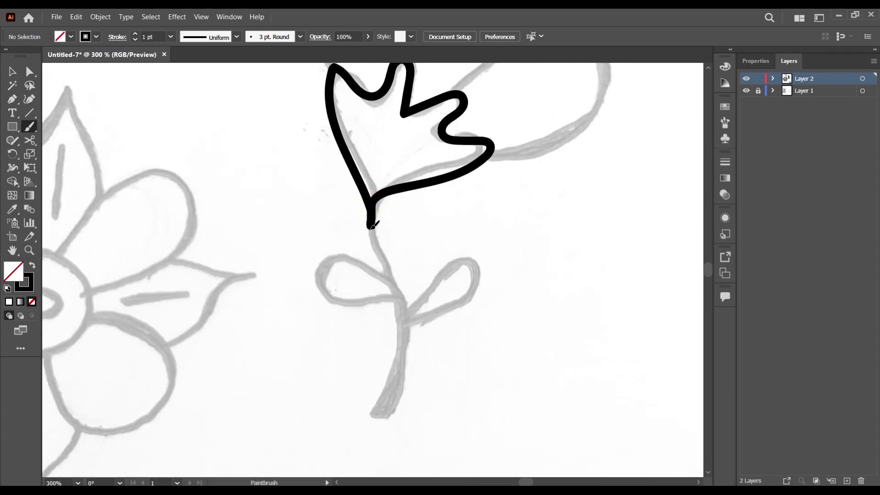
drag(404, 328, 372, 416)
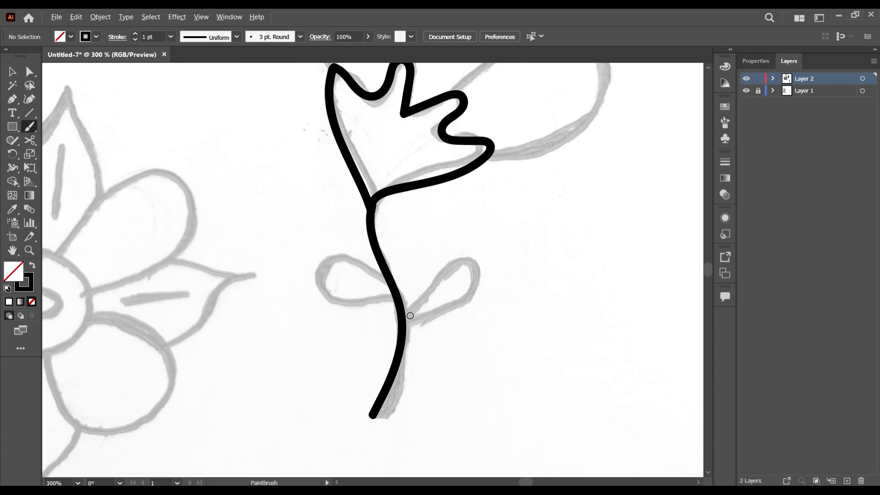
scroll(410, 316, up, 1)
mouse_move(402, 328)
mouse_down()
mouse_move(450, 257)
mouse_move(471, 248)
mouse_move(488, 254)
mouse_move(491, 285)
mouse_move(403, 341)
mouse_up()
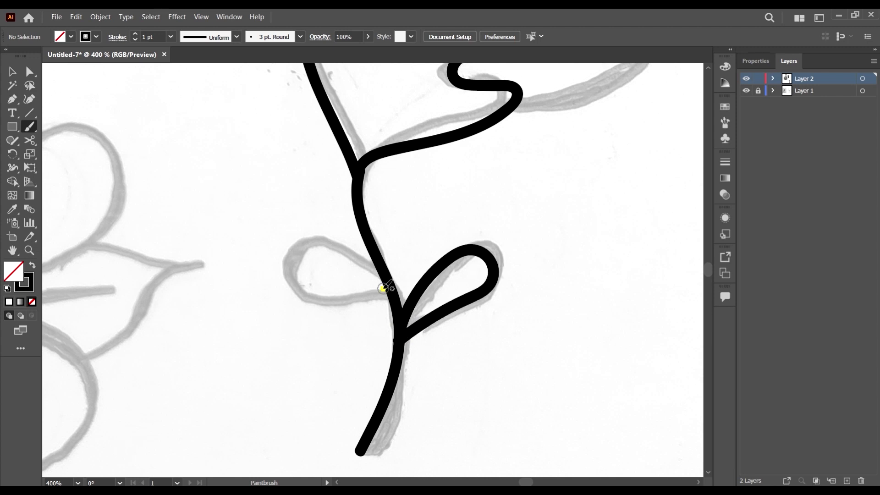
mouse_move(383, 287)
mouse_down()
mouse_move(351, 246)
mouse_move(305, 238)
mouse_move(277, 257)
mouse_move(285, 276)
mouse_move(381, 295)
mouse_up()
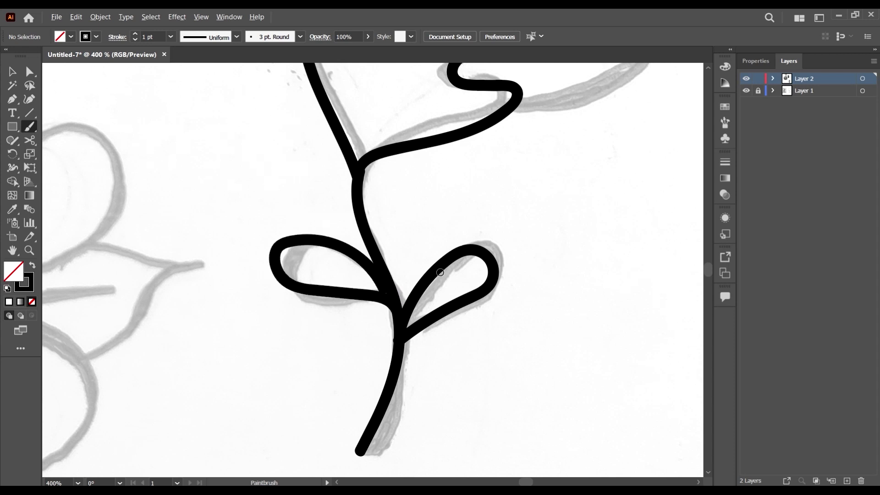
key(ctrl+minus)
key(ctrl+minus)
key(ctrl+minus)
key(ctrl+minus)
key(ctrl+plus)
key(ctrl+plus)
key(ctrl+plus)
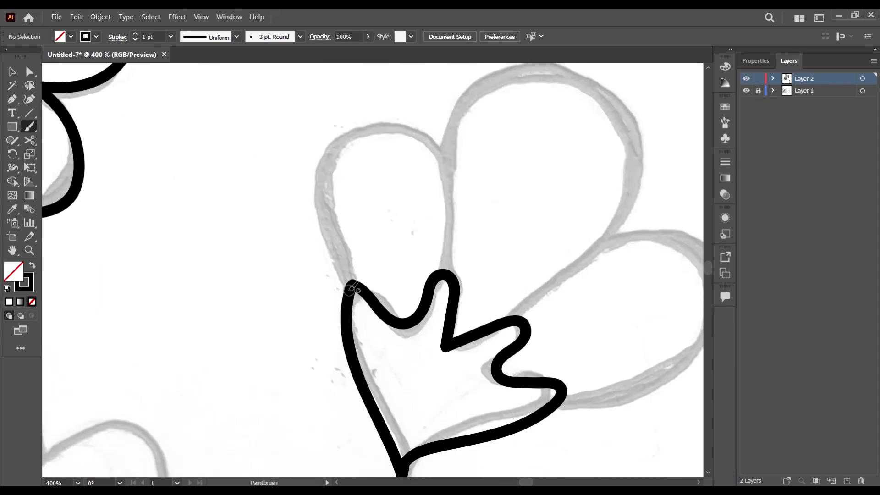
Step: Trace the tulip's left, right and large top petal outlines
mouse_move(350, 289)
mouse_down()
mouse_move(334, 182)
mouse_move(350, 146)
mouse_move(375, 128)
mouse_move(412, 131)
mouse_move(435, 150)
mouse_move(456, 276)
mouse_up()
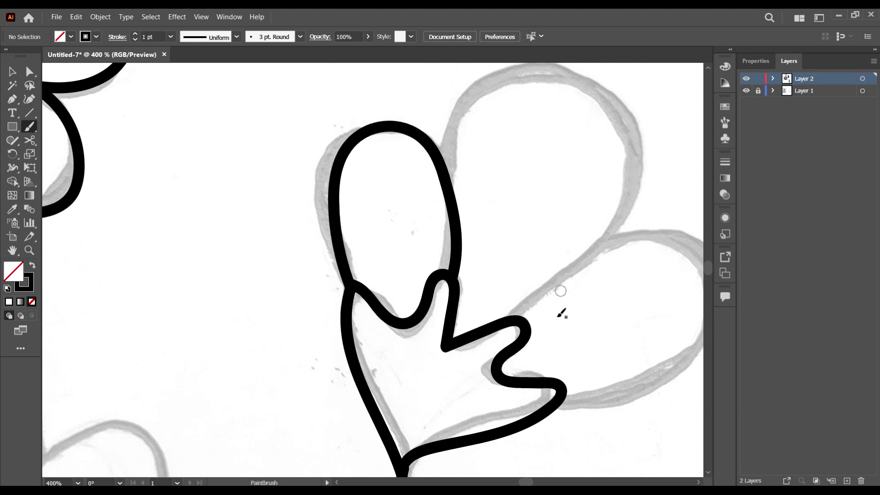
scroll(511, 328, right, 4)
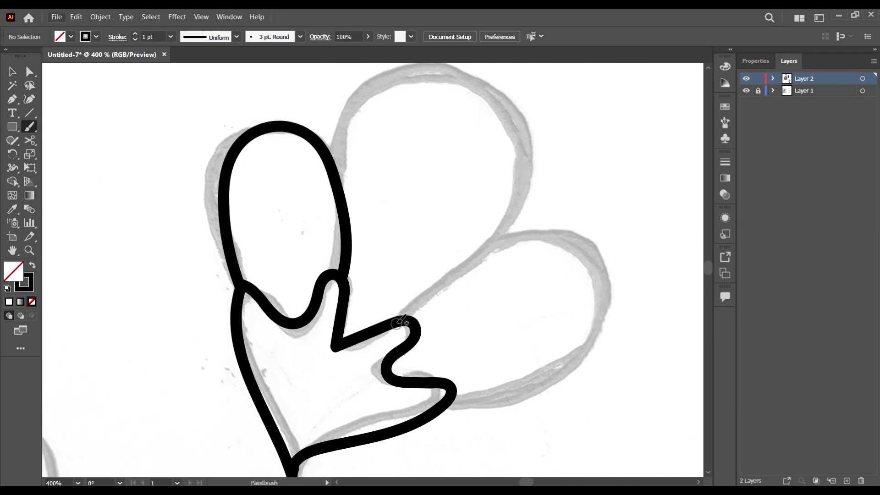
mouse_move(403, 319)
mouse_down()
mouse_move(521, 248)
mouse_move(548, 243)
mouse_move(581, 254)
mouse_move(599, 279)
mouse_move(603, 316)
mouse_move(593, 341)
mouse_move(555, 370)
mouse_move(444, 400)
mouse_up()
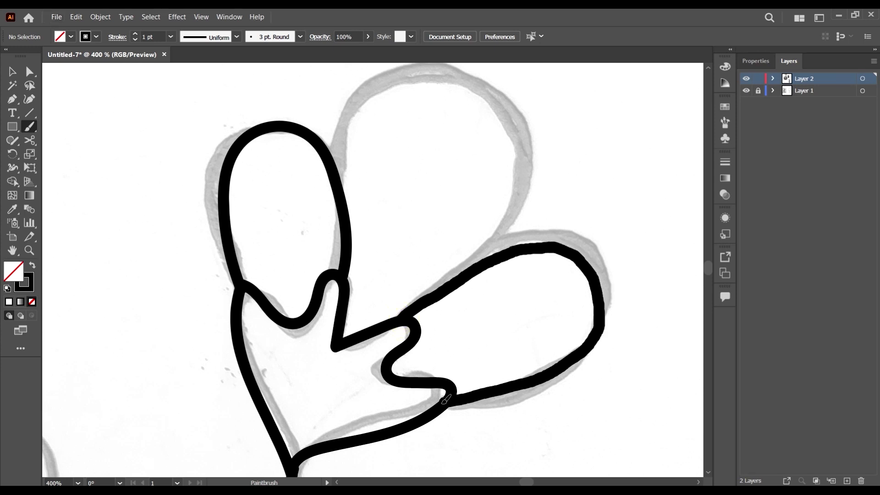
scroll(306, 269, up, 1)
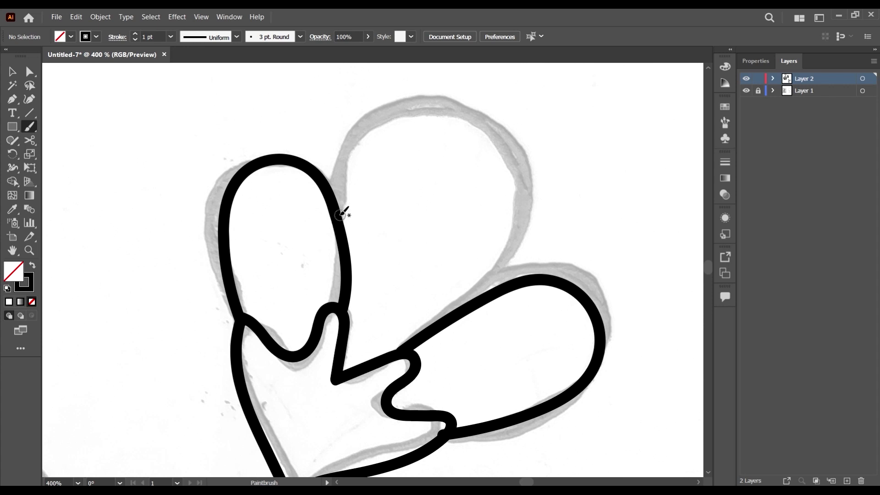
mouse_move(342, 228)
mouse_down()
mouse_move(344, 161)
mouse_move(371, 116)
mouse_move(410, 100)
mouse_move(458, 107)
mouse_move(493, 123)
mouse_move(522, 151)
mouse_move(537, 219)
mouse_move(522, 265)
mouse_up()
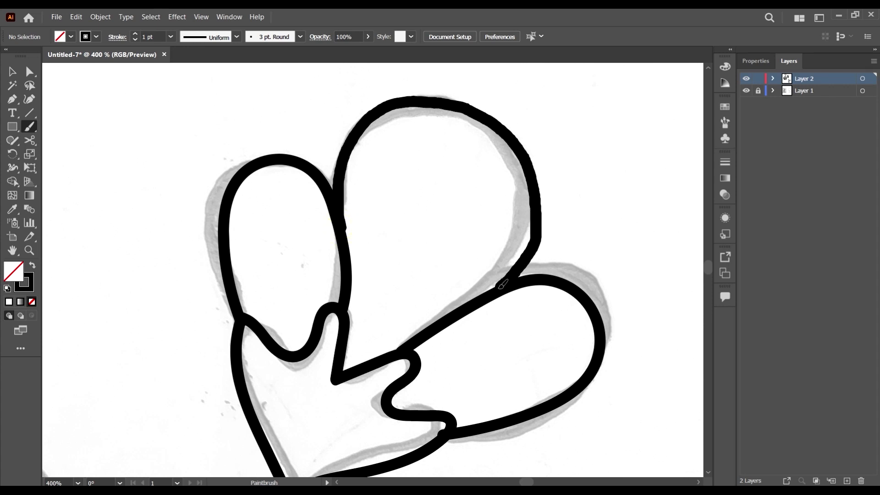
drag(493, 293, 488, 296)
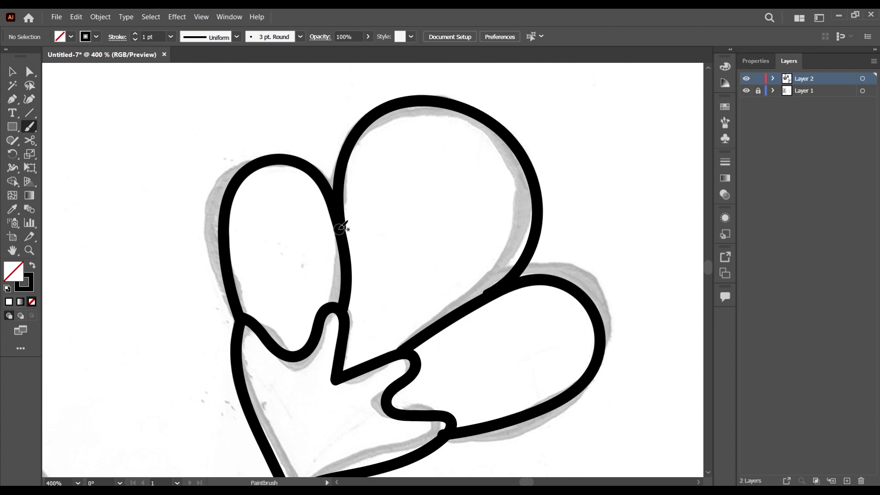
Step: Zoom in on the untraced grey sketched flower below the traced flowers
scroll(428, 213, down, 6)
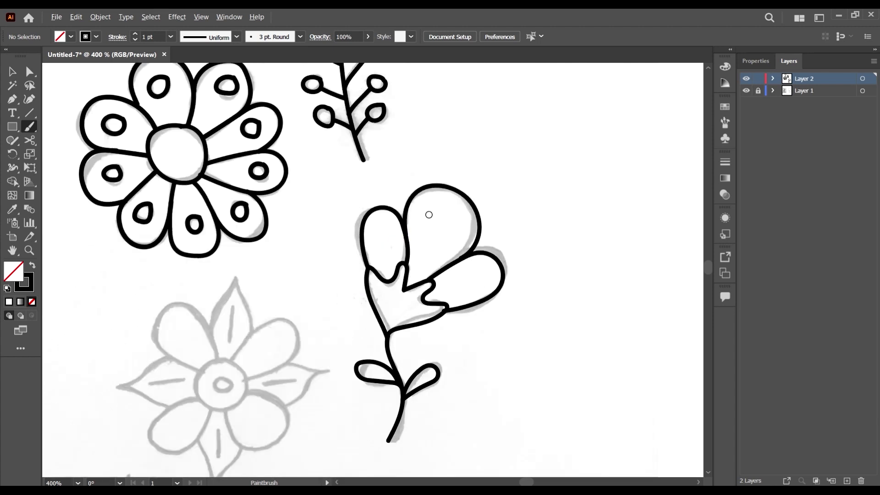
scroll(428, 214, down, 3)
scroll(433, 285, up, 4)
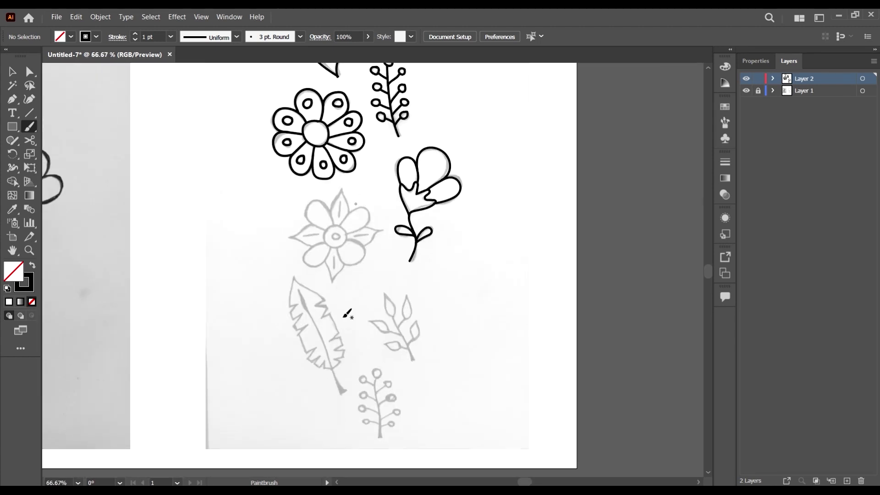
scroll(343, 156, up, 1)
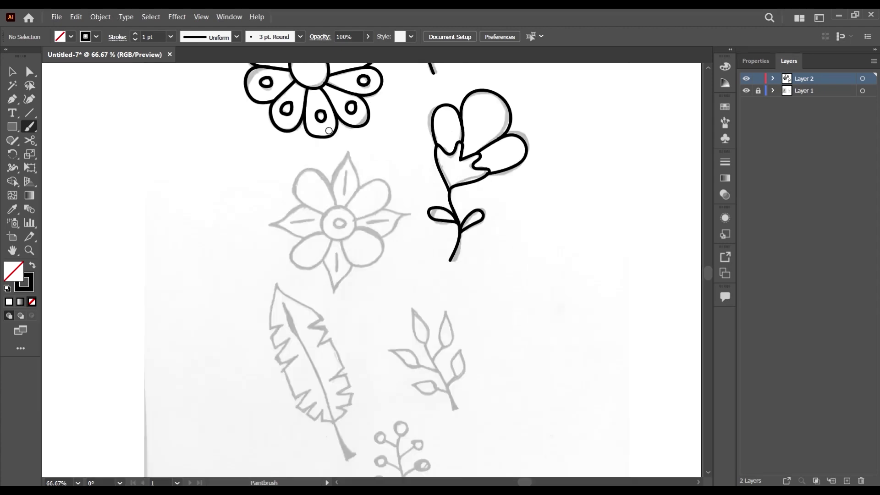
scroll(367, 225, down, 2)
scroll(369, 225, up, 1)
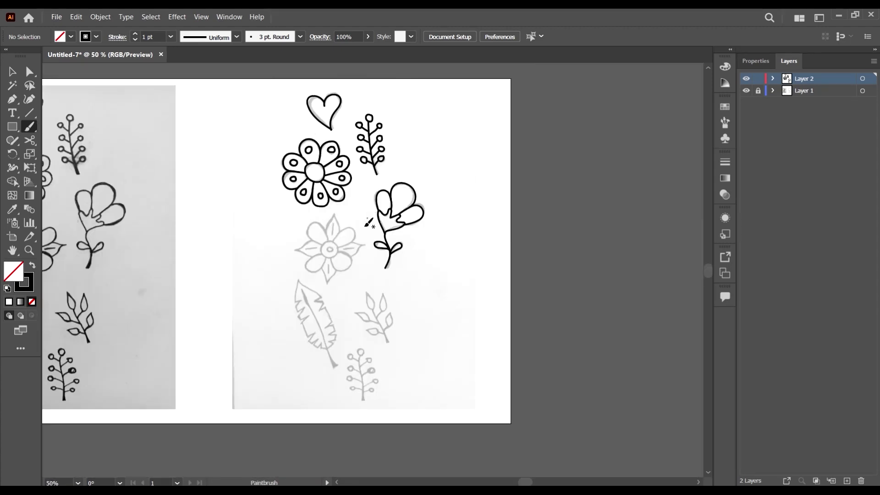
scroll(353, 229, up, 3)
scroll(300, 310, down, 3)
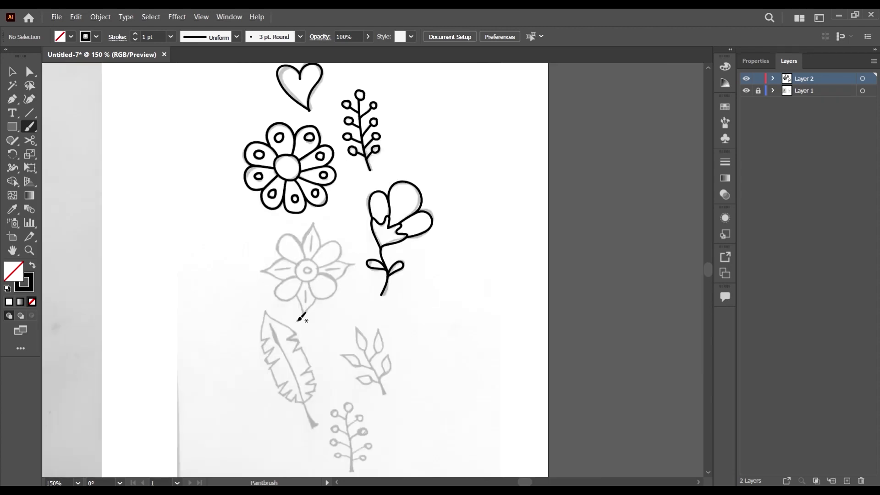
scroll(275, 293, up, 1)
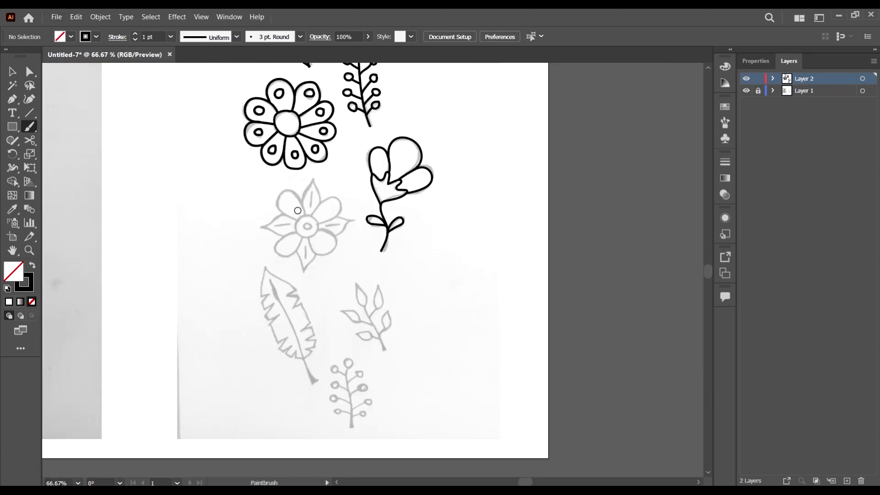
scroll(298, 211, up, 5)
Step: Trace the flower's centre rings in black, undoing the rough loop and outer-circle attempts
scroll(330, 220, down, 2)
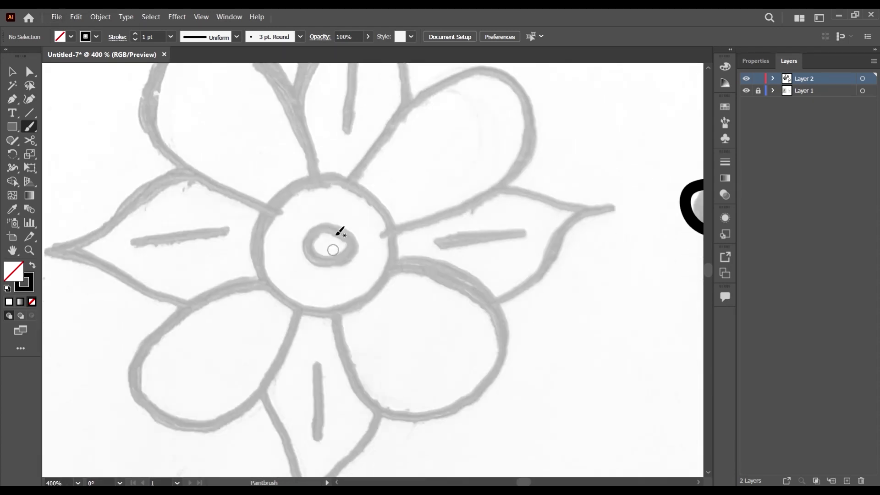
mouse_move(335, 224)
mouse_down()
mouse_move(310, 232)
mouse_move(310, 247)
mouse_move(334, 256)
mouse_move(346, 245)
mouse_move(340, 226)
mouse_move(349, 234)
mouse_move(326, 221)
mouse_move(311, 226)
mouse_move(313, 256)
mouse_move(348, 254)
mouse_move(356, 237)
mouse_up()
key(ctrl+z)
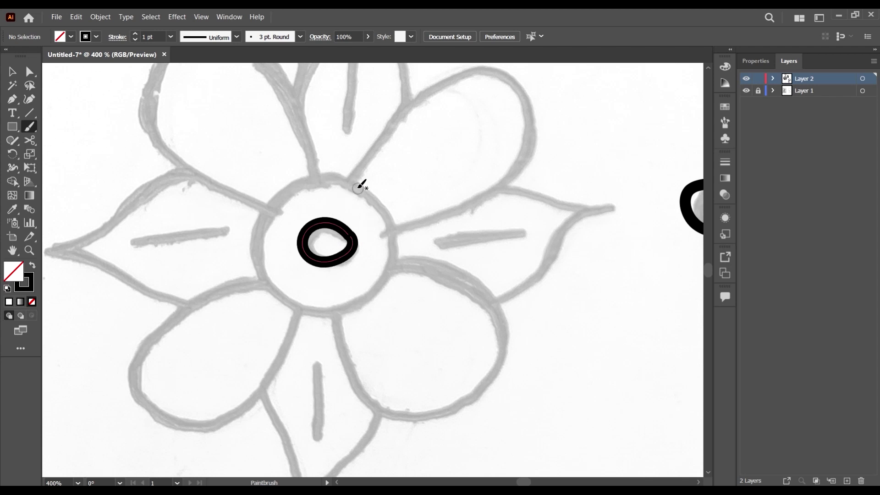
key(ctrl+z)
scroll(339, 232, up, 2)
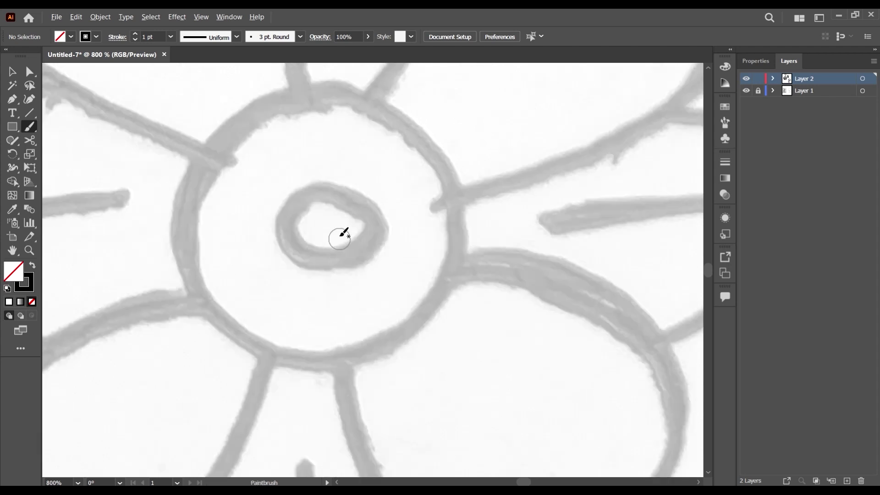
mouse_move(353, 204)
mouse_down()
mouse_move(308, 197)
mouse_move(299, 208)
mouse_move(298, 242)
mouse_move(307, 251)
mouse_move(339, 256)
mouse_move(363, 247)
mouse_move(352, 202)
mouse_up()
scroll(442, 199, down, 1)
scroll(383, 183, up, 1)
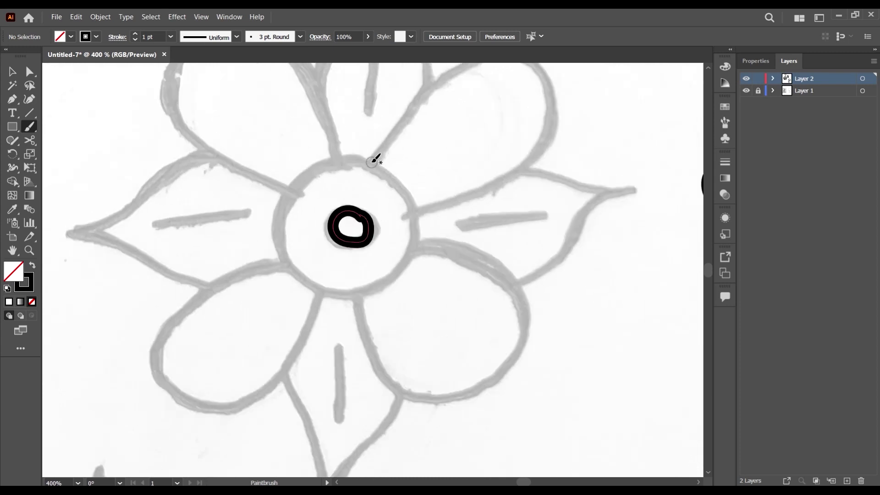
mouse_move(371, 162)
mouse_down()
mouse_move(317, 163)
mouse_move(299, 176)
mouse_move(276, 235)
mouse_move(314, 282)
mouse_move(379, 295)
mouse_move(398, 285)
mouse_move(423, 239)
mouse_move(420, 200)
mouse_move(381, 165)
mouse_move(343, 158)
mouse_move(312, 167)
mouse_move(283, 200)
mouse_move(278, 252)
mouse_move(302, 282)
mouse_move(366, 298)
mouse_move(407, 270)
mouse_move(420, 243)
mouse_move(420, 192)
mouse_move(371, 160)
mouse_up()
key(ctrl+z)
Step: Outline the upper-right rounded petal starting from the centre circle
scroll(413, 172, down, 4)
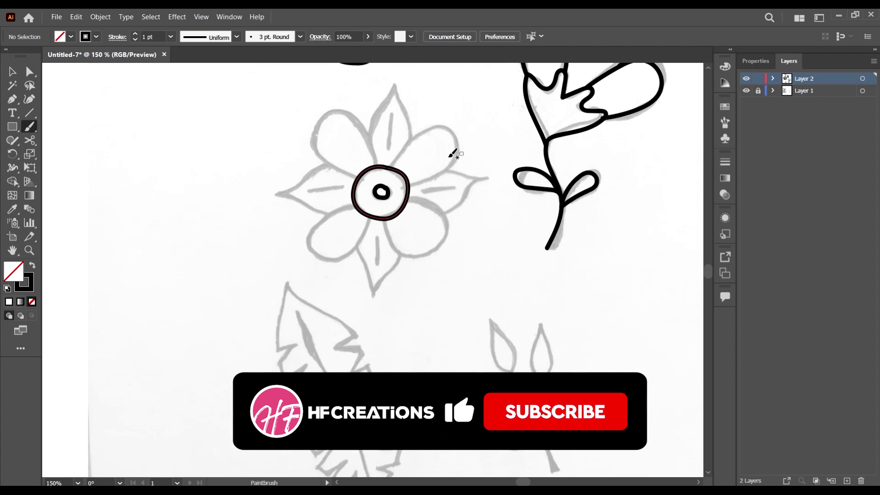
scroll(419, 180, up, 1)
scroll(394, 193, up, 4)
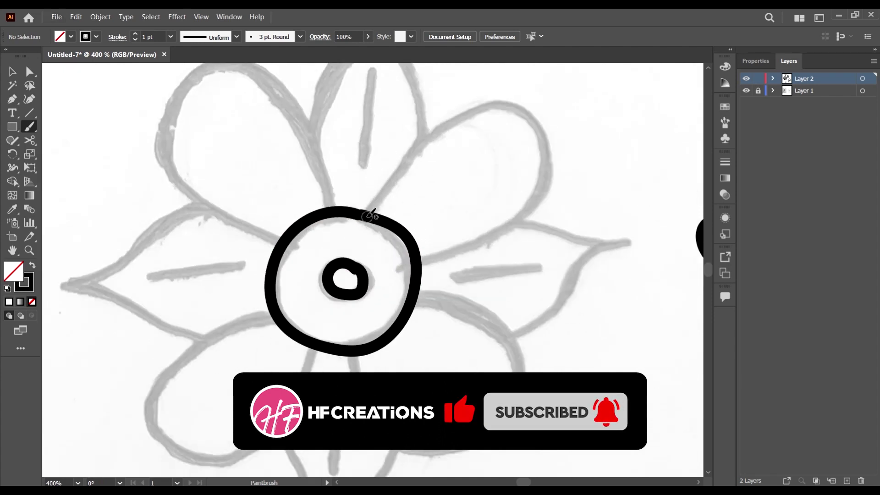
mouse_move(369, 214)
mouse_down()
mouse_move(396, 175)
mouse_move(498, 101)
mouse_move(529, 104)
mouse_move(548, 135)
mouse_move(553, 167)
mouse_move(541, 200)
mouse_move(510, 226)
mouse_move(412, 265)
mouse_move(442, 259)
mouse_move(511, 308)
mouse_move(518, 340)
mouse_move(503, 370)
mouse_move(481, 391)
mouse_move(445, 400)
mouse_move(398, 388)
mouse_move(367, 298)
mouse_up()
scroll(441, 274, down, 2)
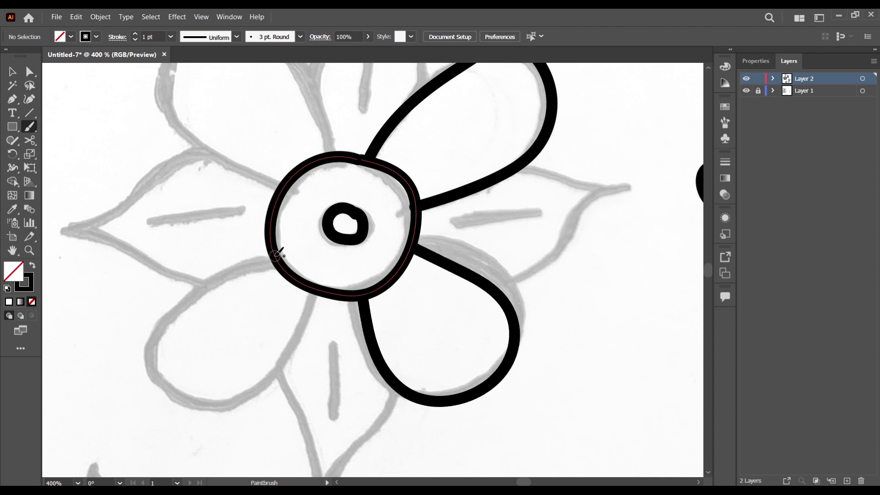
Step: Outline the lower-left rounded petal and redraw the pointed top petal with its vein
mouse_move(274, 255)
mouse_down()
mouse_move(158, 309)
mouse_move(144, 349)
mouse_move(152, 384)
mouse_move(175, 410)
mouse_move(249, 405)
mouse_move(302, 336)
mouse_move(312, 292)
mouse_move(277, 287)
mouse_move(171, 223)
mouse_move(154, 192)
mouse_move(153, 155)
mouse_move(179, 118)
mouse_move(230, 106)
mouse_move(270, 128)
mouse_move(300, 163)
mouse_move(325, 221)
mouse_move(332, 245)
mouse_move(310, 252)
mouse_move(319, 203)
mouse_move(358, 155)
mouse_move(388, 91)
mouse_move(420, 210)
mouse_move(419, 277)
mouse_up()
scroll(298, 284, up, 3)
scroll(341, 233, up, 2)
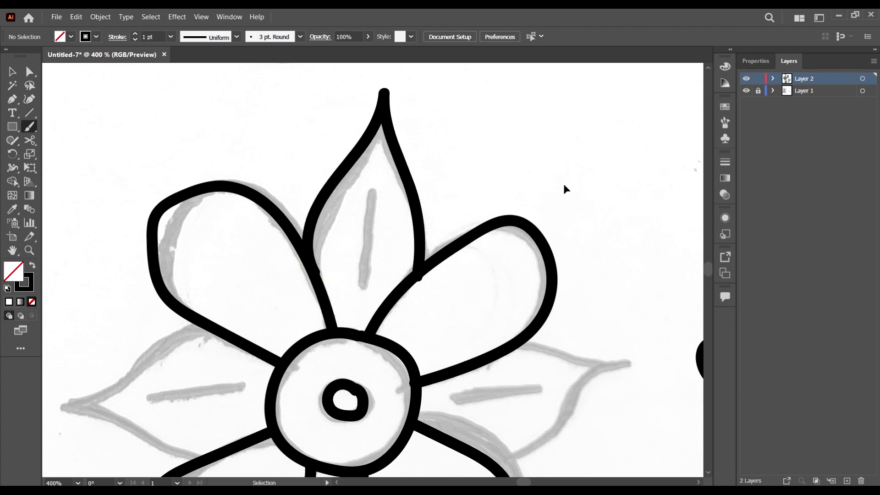
key(ctrl+z)
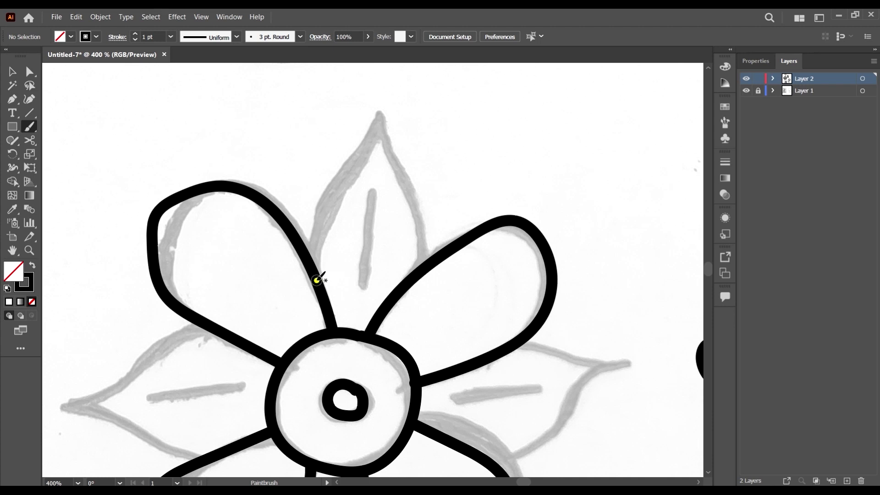
mouse_move(317, 280)
mouse_down()
mouse_move(321, 204)
mouse_move(367, 93)
mouse_move(403, 205)
mouse_move(405, 286)
mouse_up()
drag(367, 192, 362, 272)
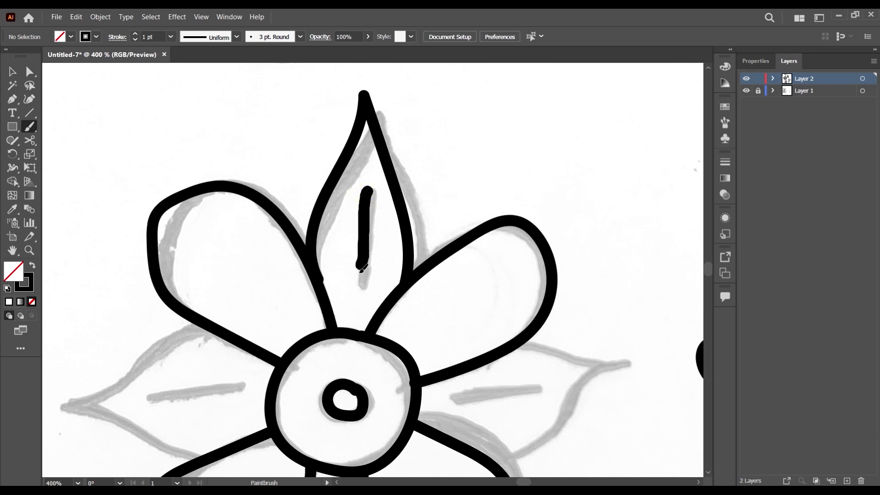
scroll(373, 186, down, 5)
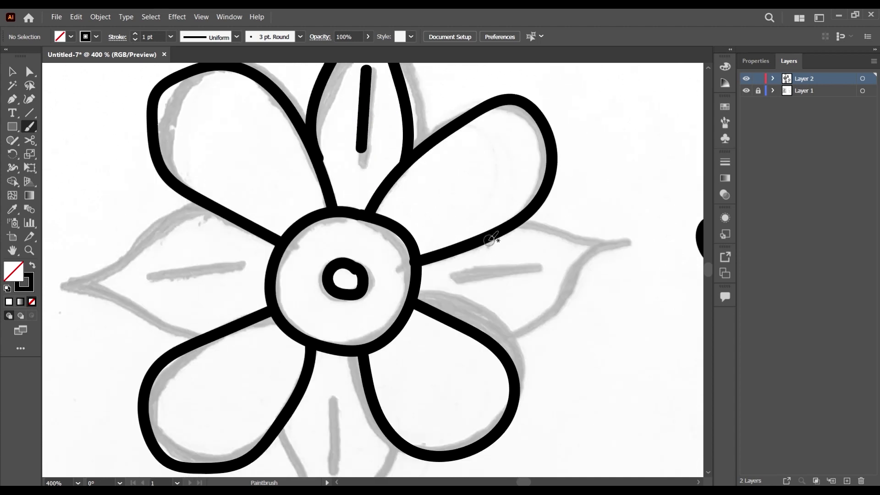
Step: Outline the right leaf, redrawing it after an undo, and trace its centre vein
mouse_move(490, 238)
mouse_down()
mouse_move(544, 224)
mouse_move(638, 246)
mouse_move(612, 260)
mouse_move(573, 311)
mouse_move(538, 328)
mouse_move(467, 333)
mouse_up()
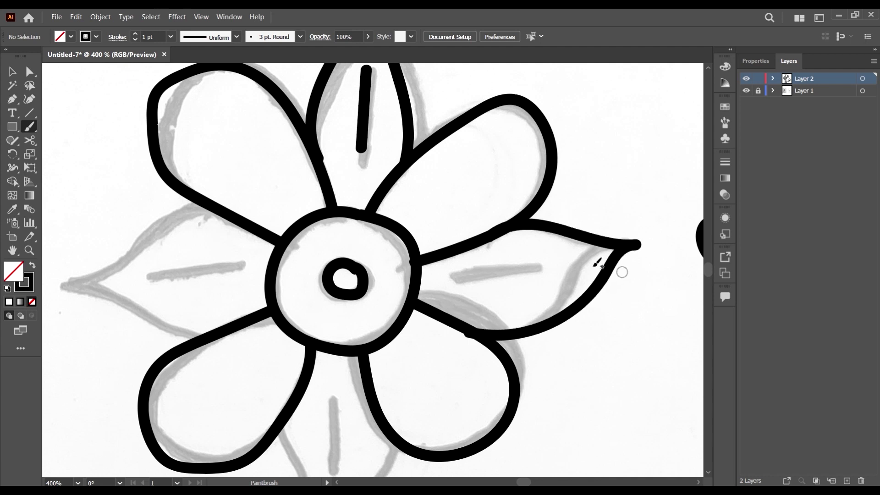
scroll(598, 264, right, 4)
key(ctrl+z)
key(ctrl+z)
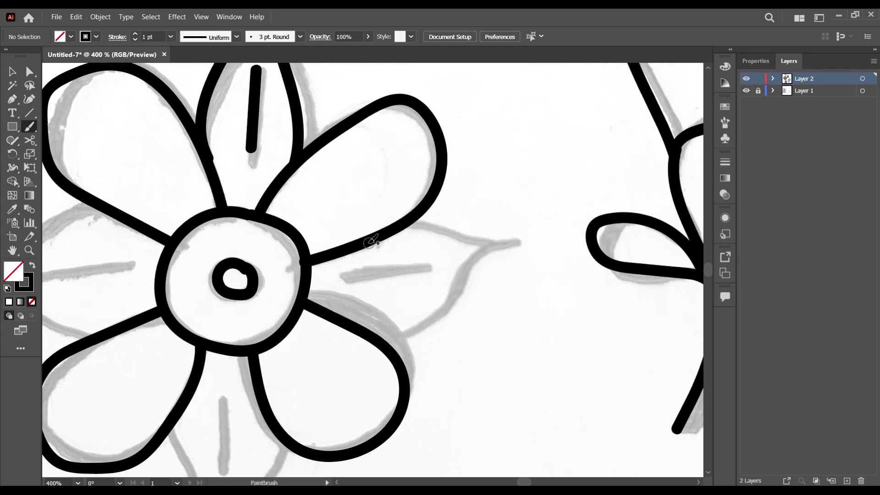
mouse_move(372, 239)
mouse_down()
mouse_move(406, 231)
mouse_move(515, 281)
mouse_move(445, 298)
mouse_move(404, 329)
mouse_move(372, 337)
mouse_up()
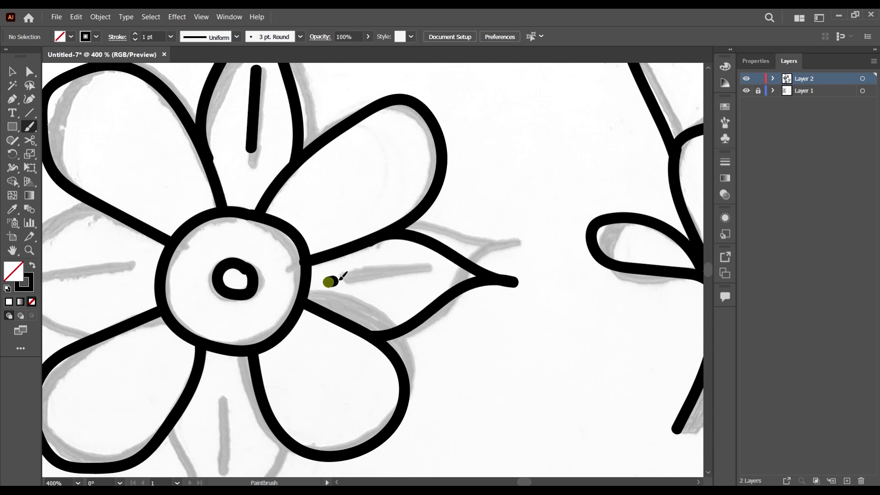
drag(340, 278, 438, 275)
scroll(523, 227, down, 3)
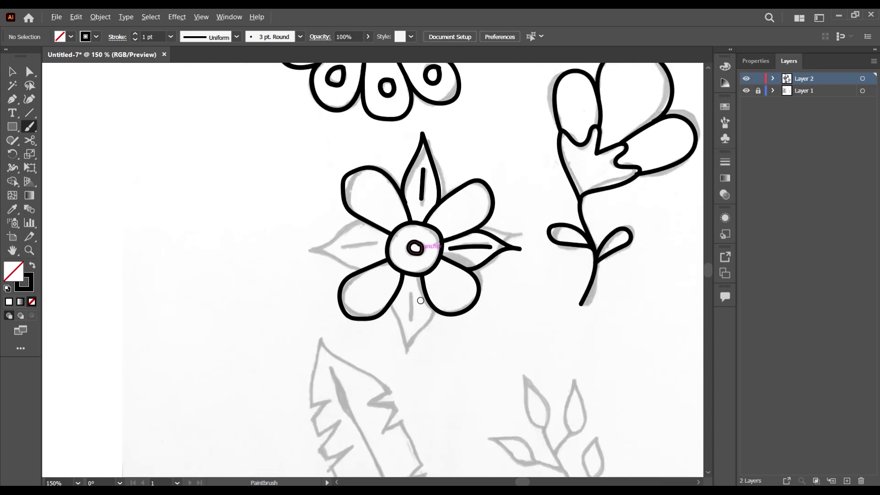
Step: Outline the flower's bottom leaf and trace its vein
scroll(421, 300, up, 3)
mouse_move(371, 278)
mouse_down()
mouse_move(364, 316)
mouse_move(383, 439)
mouse_move(396, 408)
mouse_move(449, 357)
mouse_move(467, 300)
mouse_up()
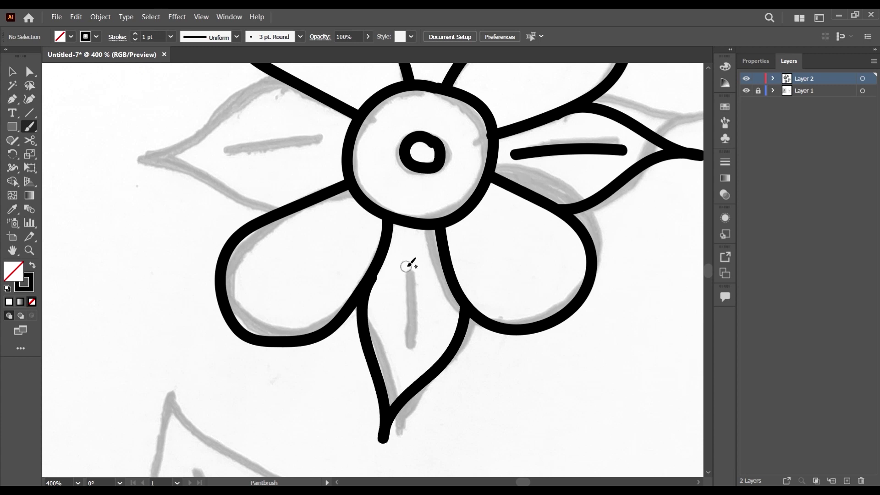
drag(418, 266, 407, 346)
scroll(468, 284, down, 5)
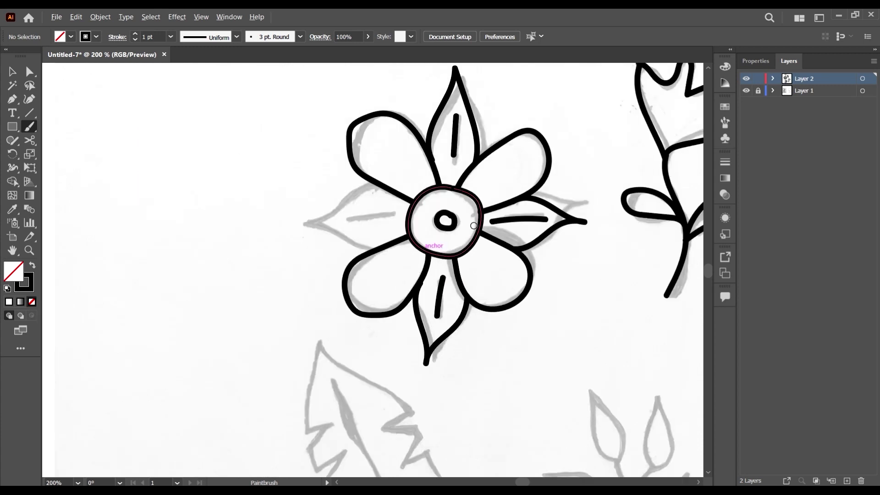
scroll(407, 207, up, 5)
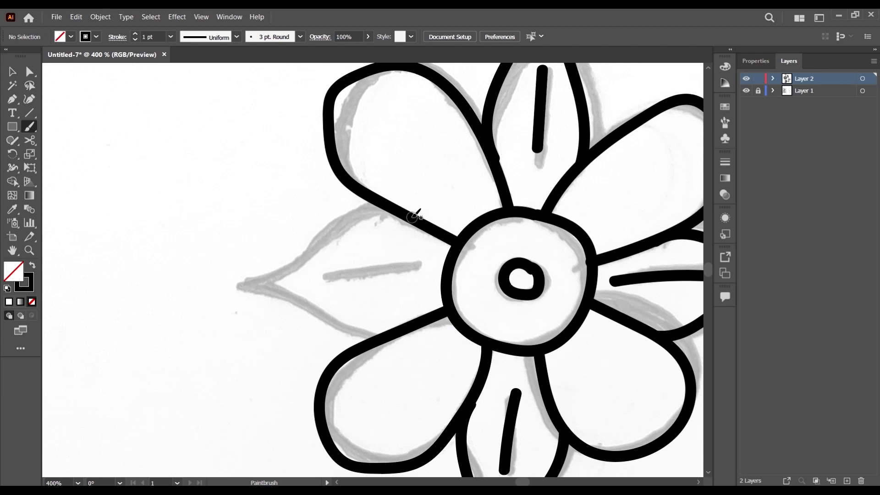
Step: Trace the left leaf's upper edge, redrawing it after an undo
mouse_move(403, 212)
mouse_down()
mouse_move(350, 210)
mouse_move(289, 253)
mouse_move(228, 268)
mouse_move(305, 314)
mouse_move(412, 324)
mouse_up()
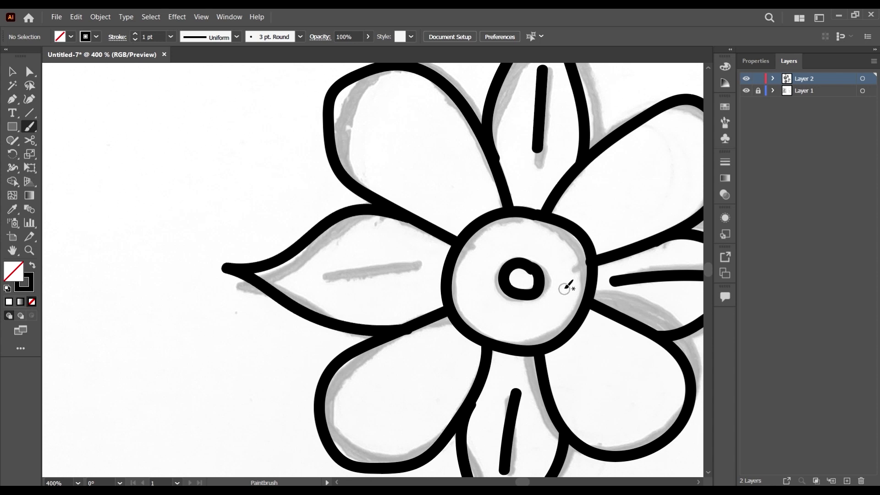
key(ctrl+z)
scroll(417, 235, up, 1)
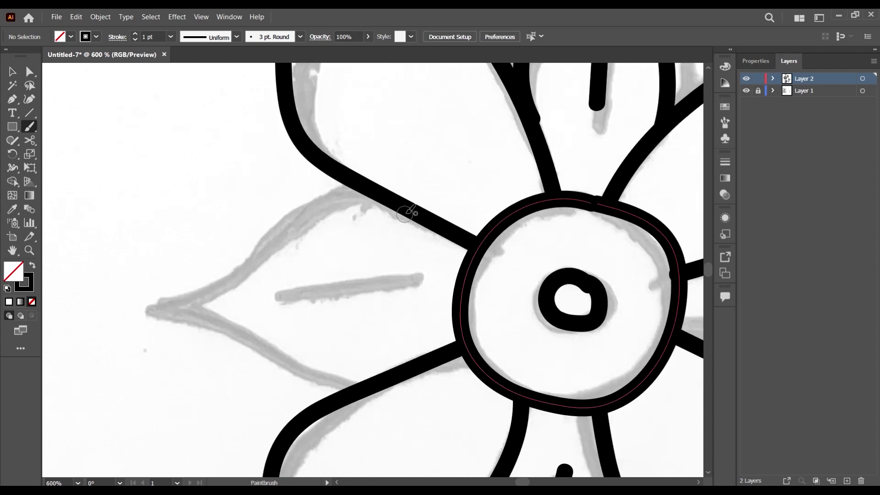
mouse_move(406, 205)
mouse_down()
mouse_move(293, 195)
mouse_move(138, 271)
mouse_move(259, 342)
mouse_move(320, 363)
mouse_move(375, 370)
mouse_move(459, 343)
mouse_up()
scroll(373, 233, down, 3)
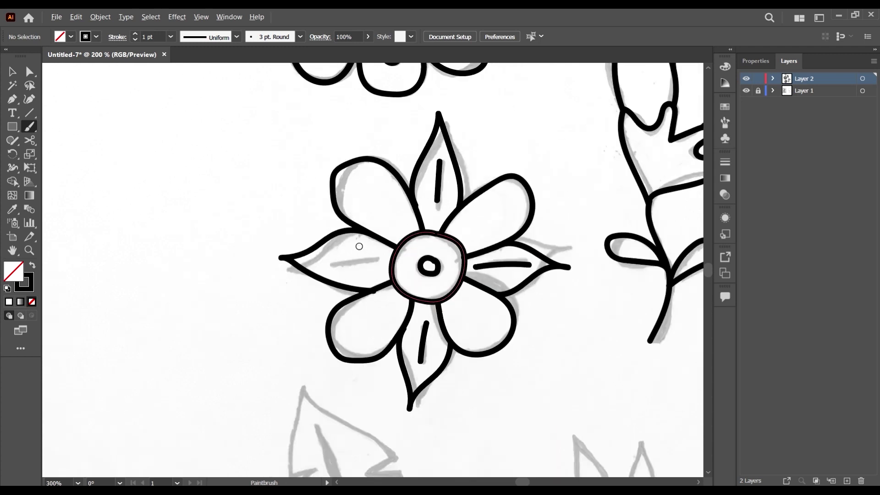
scroll(465, 232, down, 1)
scroll(461, 231, up, 3)
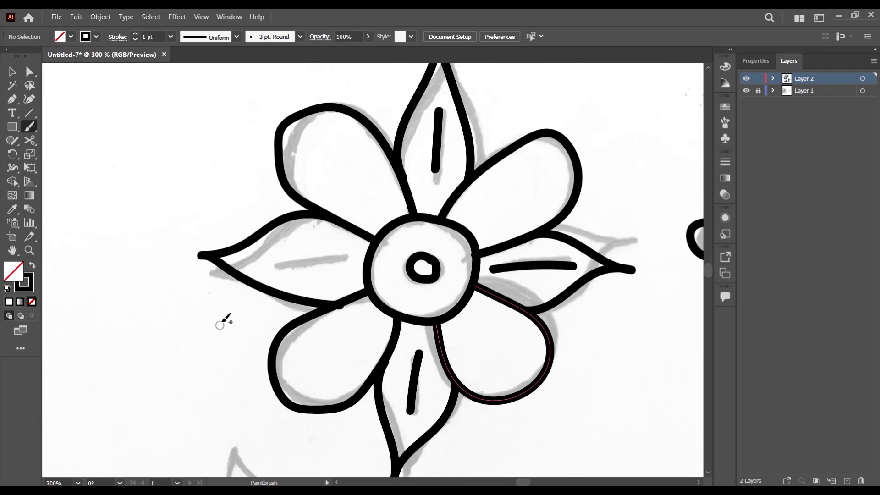
scroll(294, 266, up, 1)
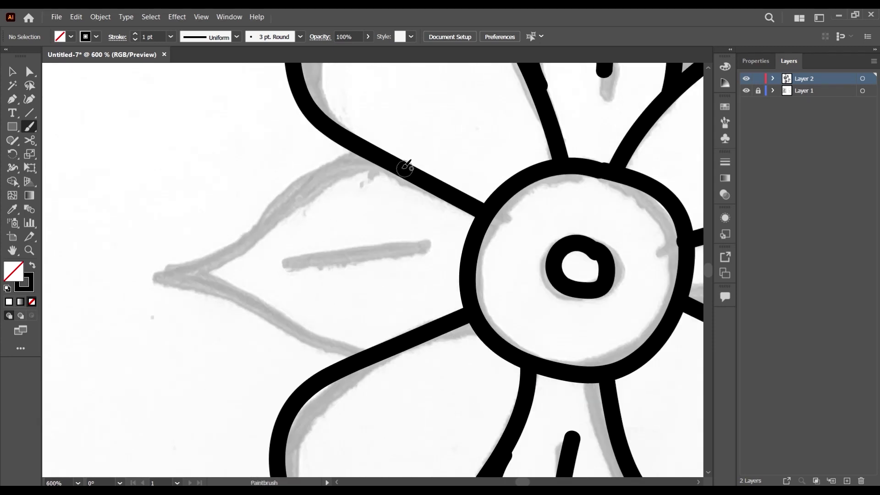
Step: Redraw the left leaf's full outline, then zoom out to view the whole flower sheet
mouse_move(399, 166)
mouse_down()
mouse_move(337, 148)
mouse_move(139, 224)
mouse_move(194, 242)
mouse_move(333, 318)
mouse_up()
drag(379, 327, 437, 321)
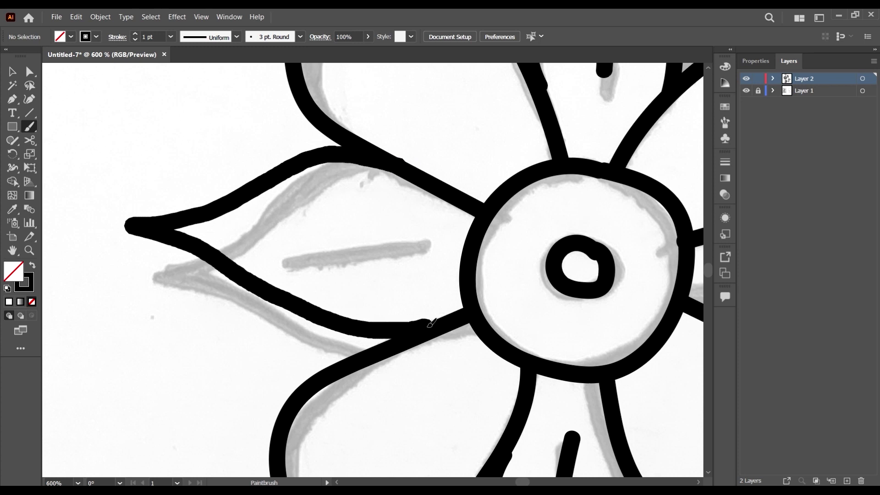
scroll(440, 212, down, 4)
key(ctrl+z)
scroll(466, 213, up, 3)
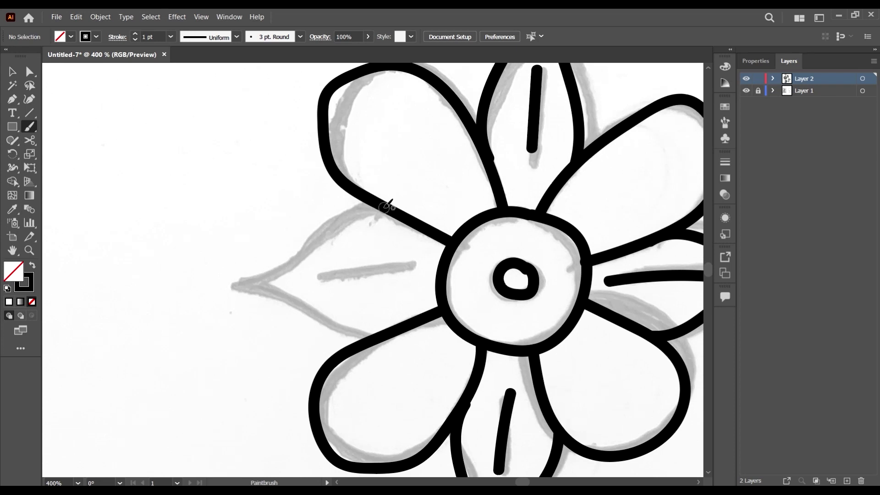
mouse_move(386, 208)
mouse_down()
mouse_move(355, 206)
mouse_move(307, 244)
mouse_move(252, 262)
mouse_move(313, 281)
mouse_up()
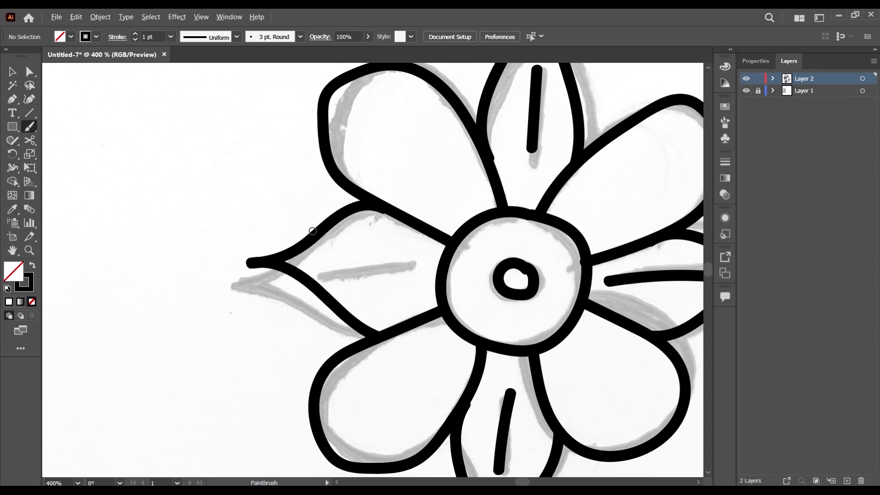
key(ctrl+1)
scroll(376, 269, up, 2)
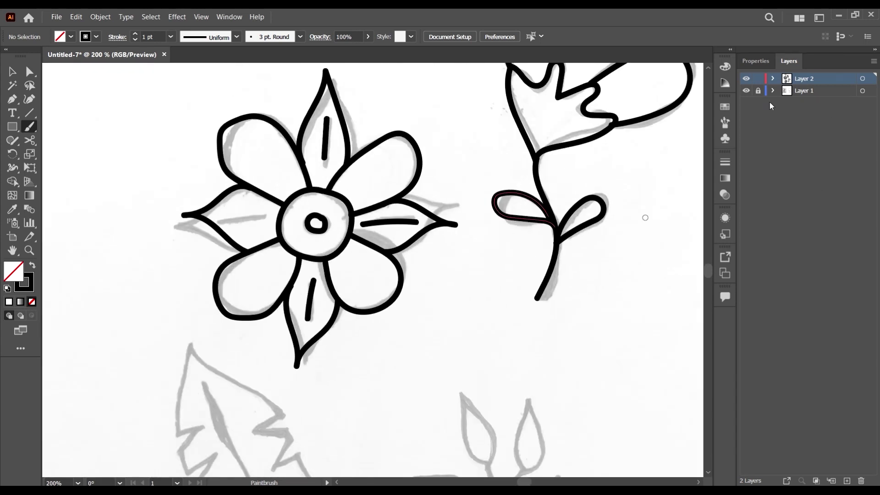
Step: Hide the sketch layer to check the tracing, then draw the centre vein through the left pointed petal
click(747, 90)
scroll(404, 233, down, 3)
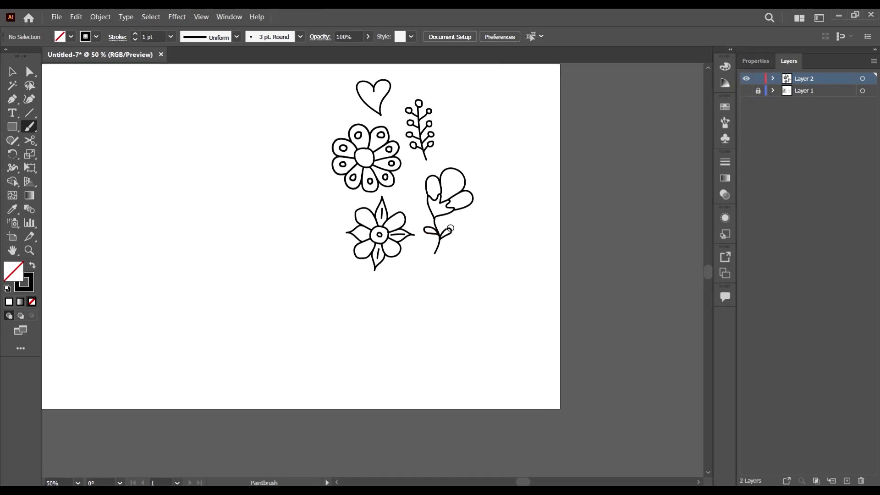
scroll(451, 228, up, 2)
scroll(440, 243, up, 3)
scroll(427, 257, down, 2)
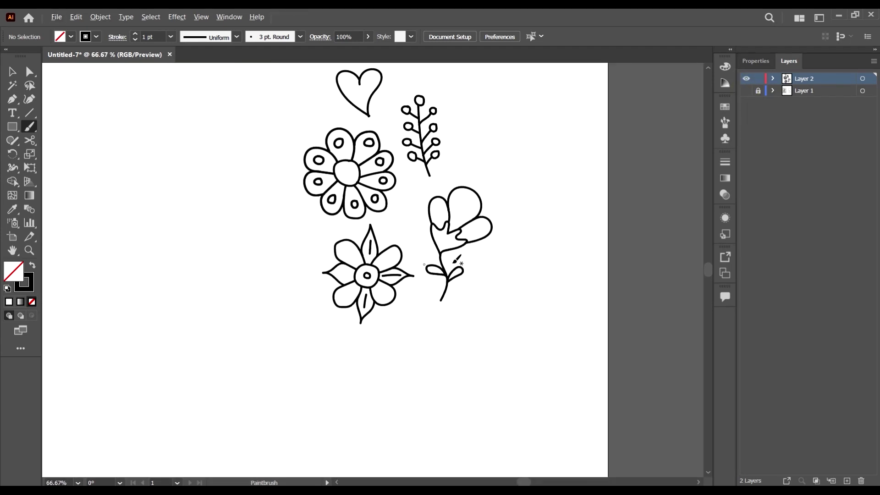
scroll(377, 257, up, 5)
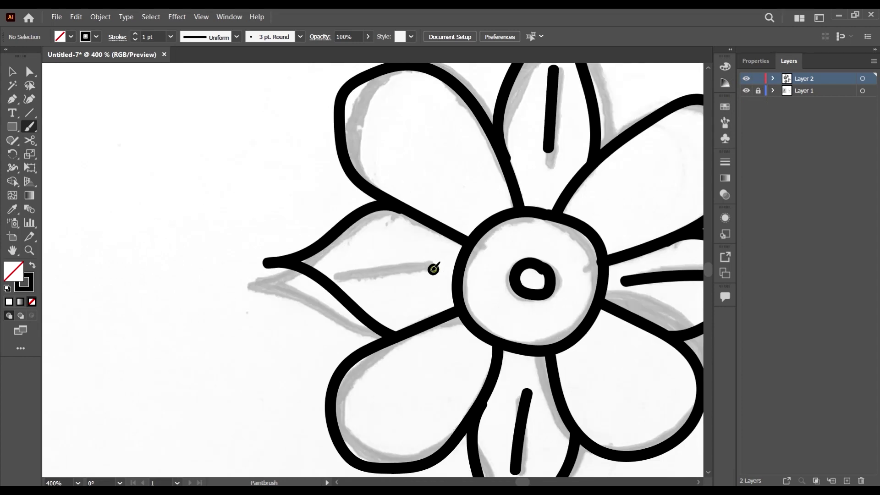
drag(433, 269, 343, 265)
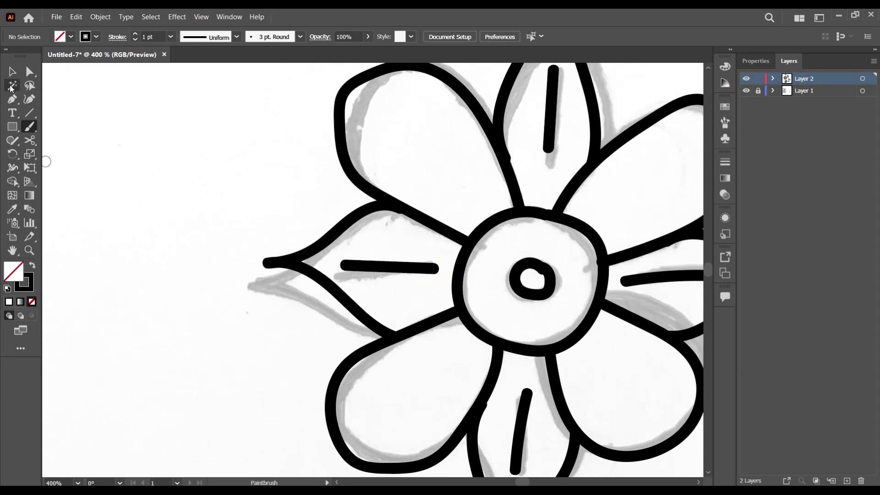
Step: Select the left petal outline and widen it toward its tip
click(12, 71)
drag(195, 209, 297, 300)
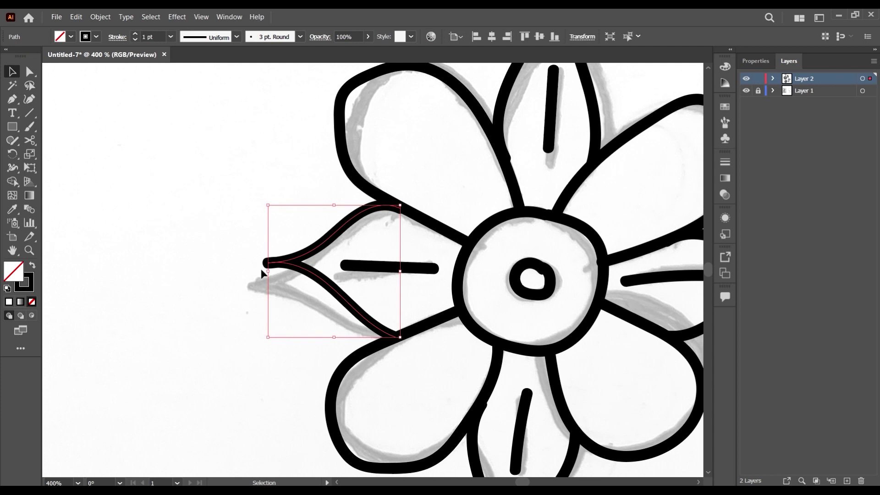
drag(267, 272, 246, 275)
key(a)
drag(216, 241, 274, 290)
drag(245, 262, 245, 275)
key(ctrl+z)
Step: Bend the petal's lower-edge anchors to follow the sketch, then deselect
drag(230, 222, 302, 288)
key(ctrl+minus)
key(ctrl+minus)
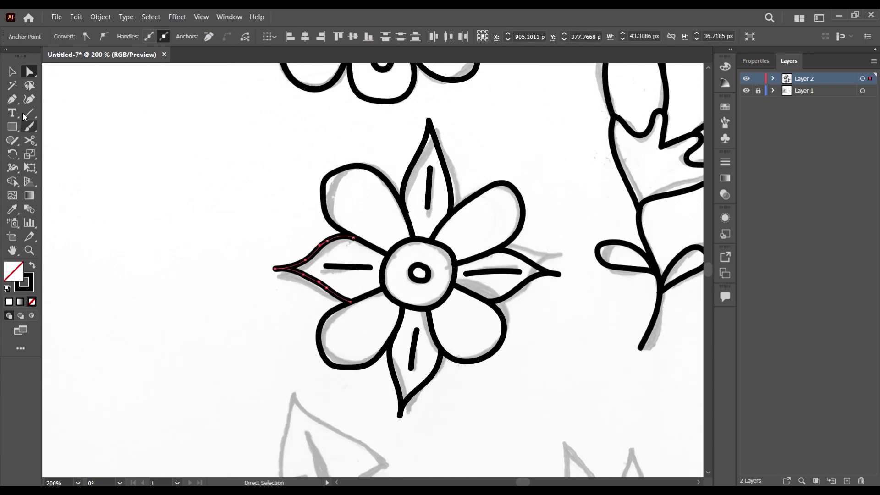
click(238, 287)
scroll(353, 270, up, 5)
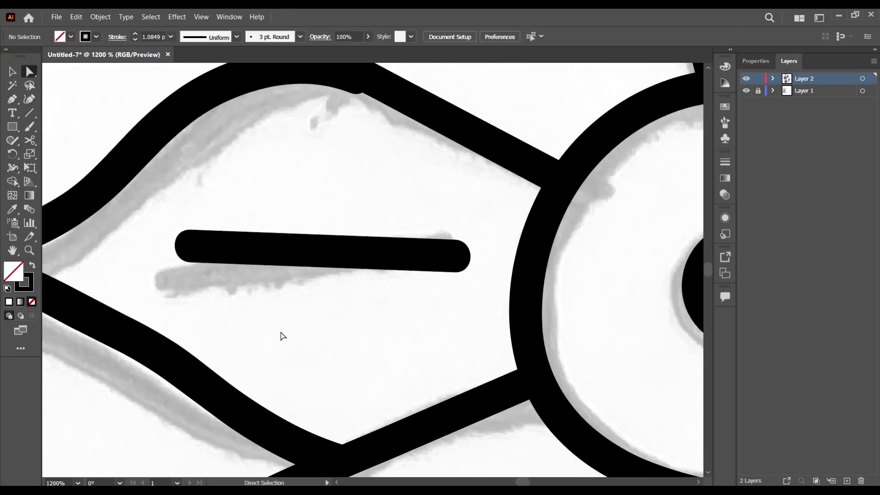
scroll(282, 336, down, 5)
scroll(286, 314, up, 3)
drag(225, 356, 225, 356)
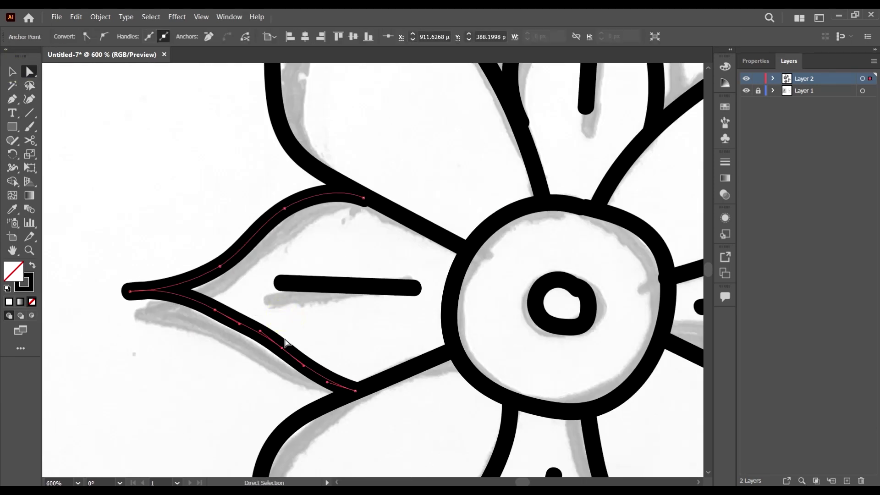
drag(282, 351, 277, 358)
click(307, 339)
scroll(308, 339, down, 4)
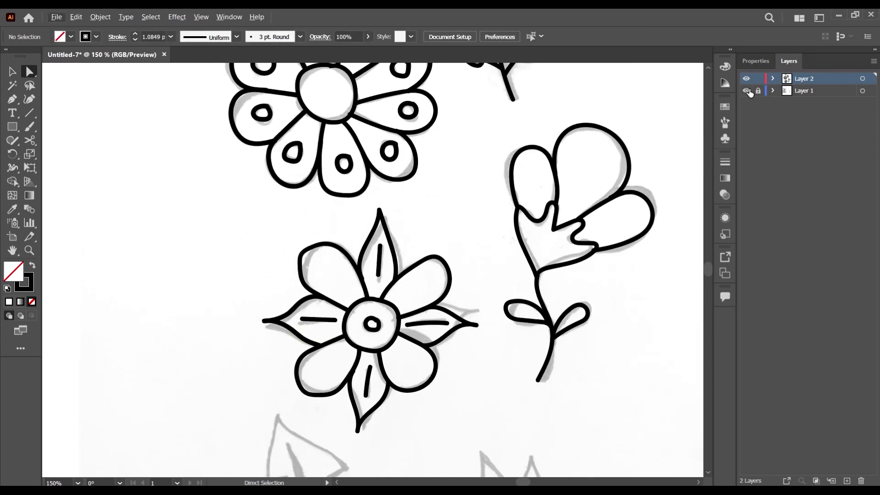
Step: Toggle the sketch layer off and back on, then pan down to the feather and sprig sketches
click(748, 91)
click(747, 91)
scroll(370, 304, down, 1)
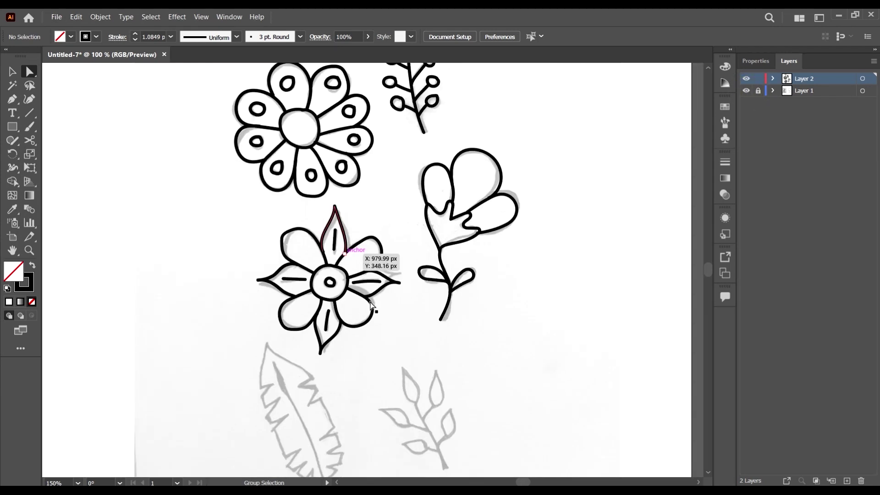
click(13, 72)
scroll(177, 228, down, 1)
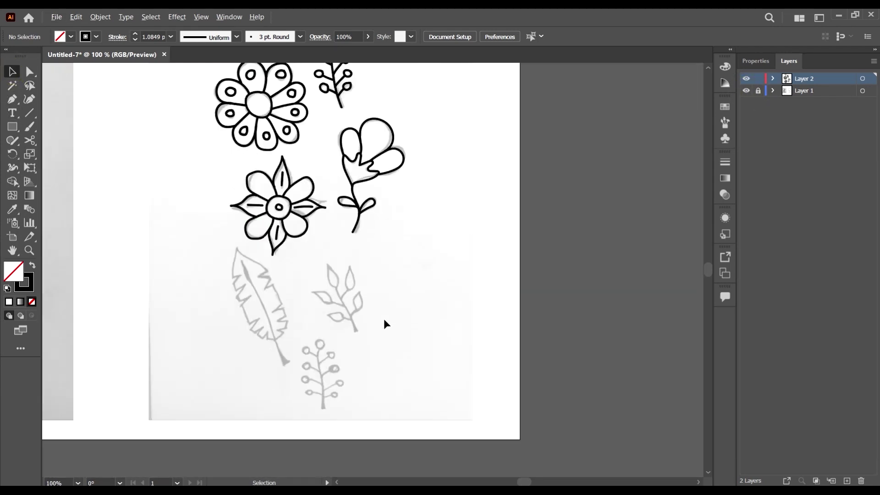
scroll(329, 185, up, 3)
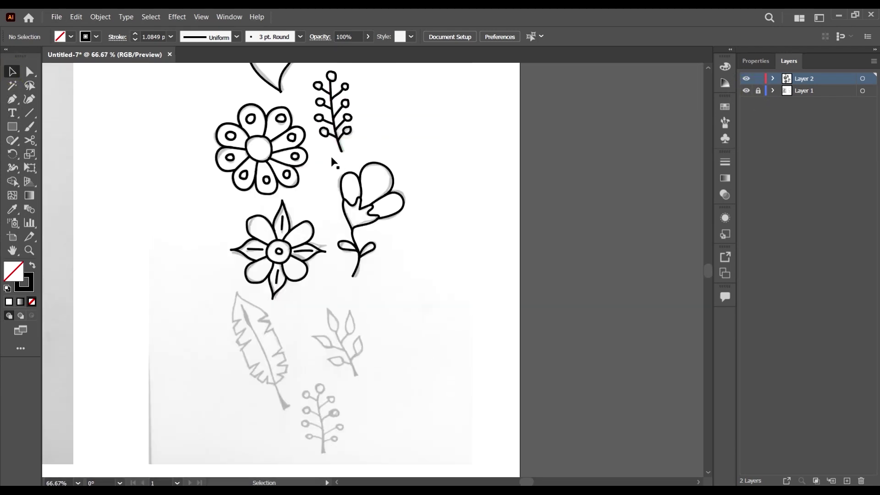
scroll(352, 313, down, 3)
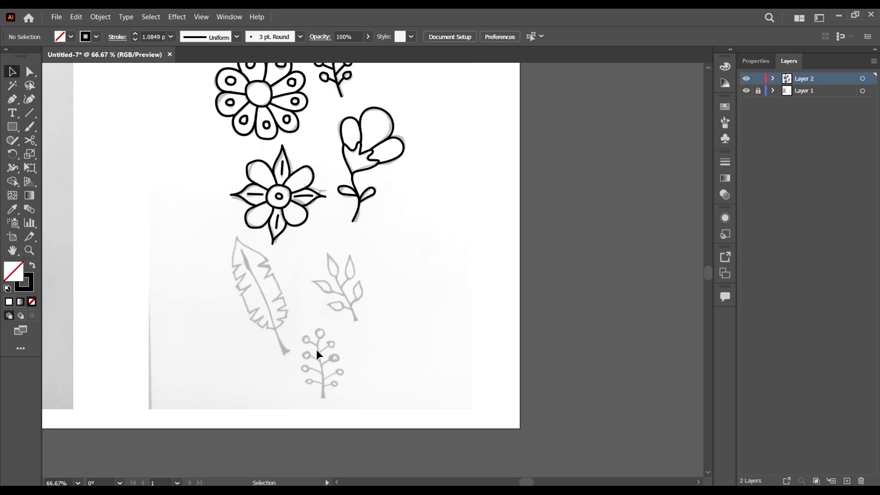
scroll(317, 354, up, 5)
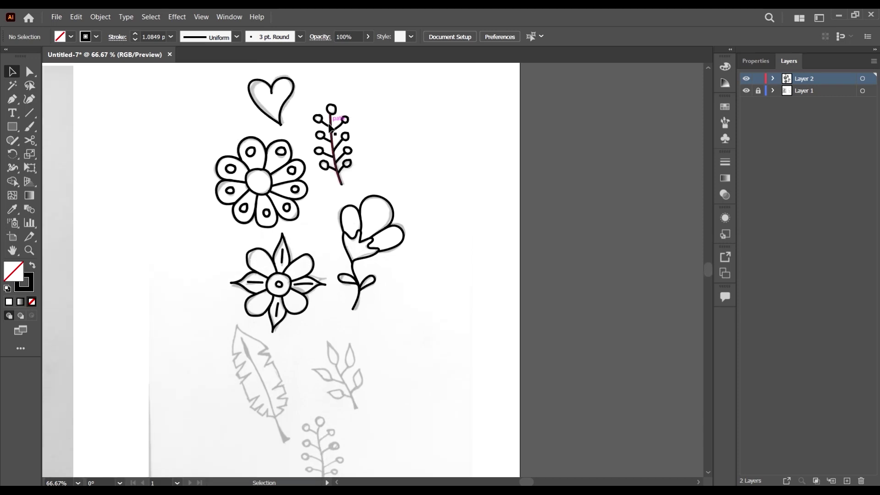
scroll(349, 121, down, 3)
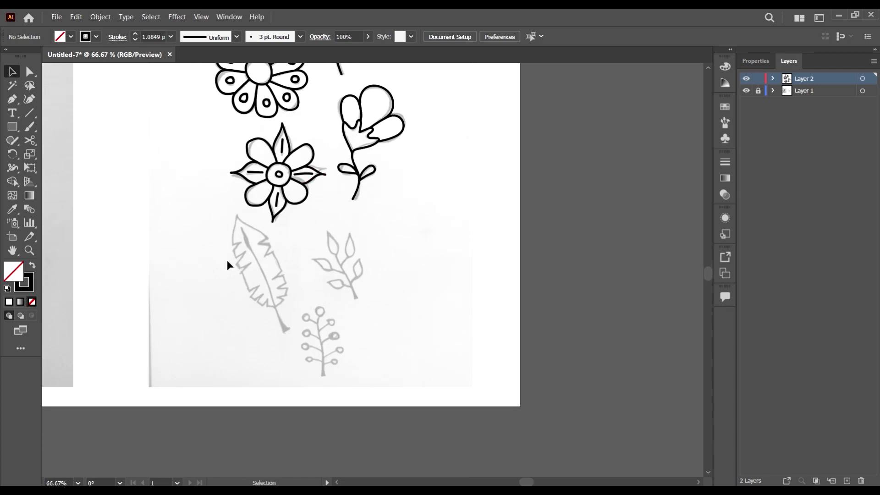
alt+scroll(285, 230, up, 6)
alt+scroll(486, 214, down, 2)
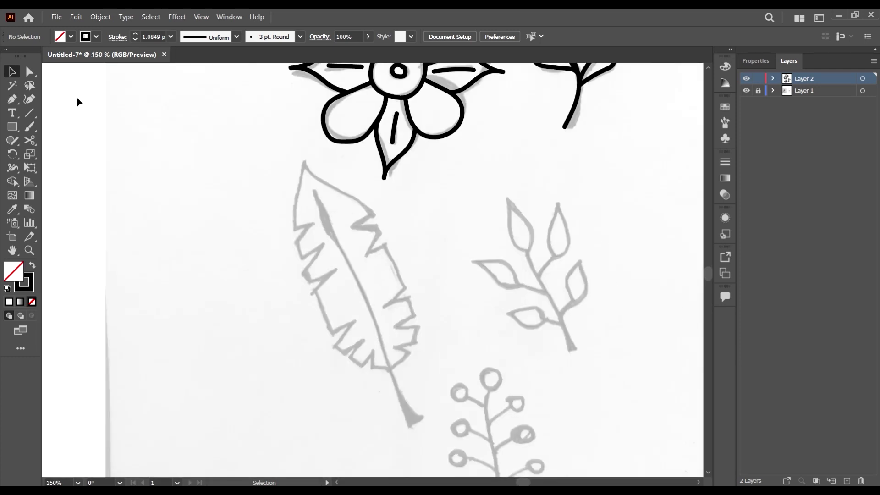
click(12, 98)
Step: Trace the leafy branch's main stem with the Paintbrush
click(29, 128)
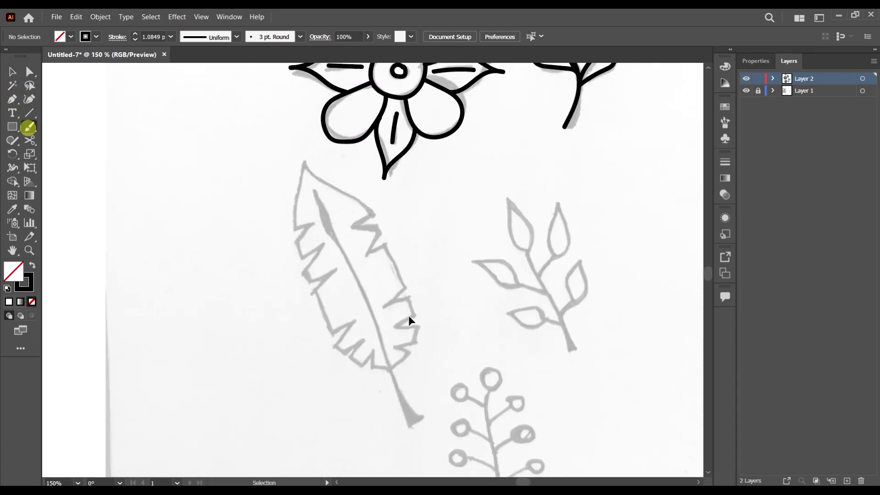
scroll(409, 315, right, 3)
scroll(450, 287, right, 2)
alt+scroll(434, 252, up, 2)
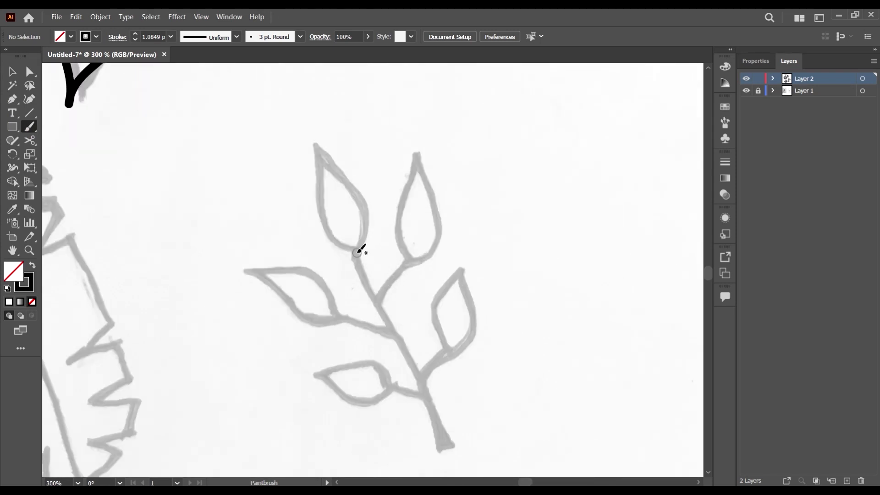
mouse_move(357, 254)
mouse_down()
mouse_move(429, 391)
mouse_move(446, 452)
mouse_up()
scroll(387, 206, down, 2)
alt+scroll(397, 258, up, 2)
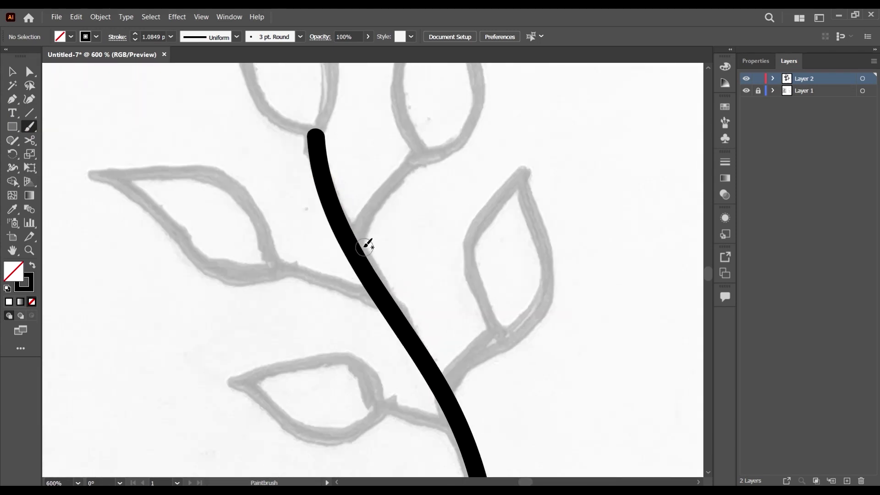
Step: Draw the upper-right, lower-right and lower-left side branches, redrawing the upper-right one once
mouse_move(357, 244)
mouse_down()
mouse_move(362, 216)
mouse_move(426, 156)
mouse_up()
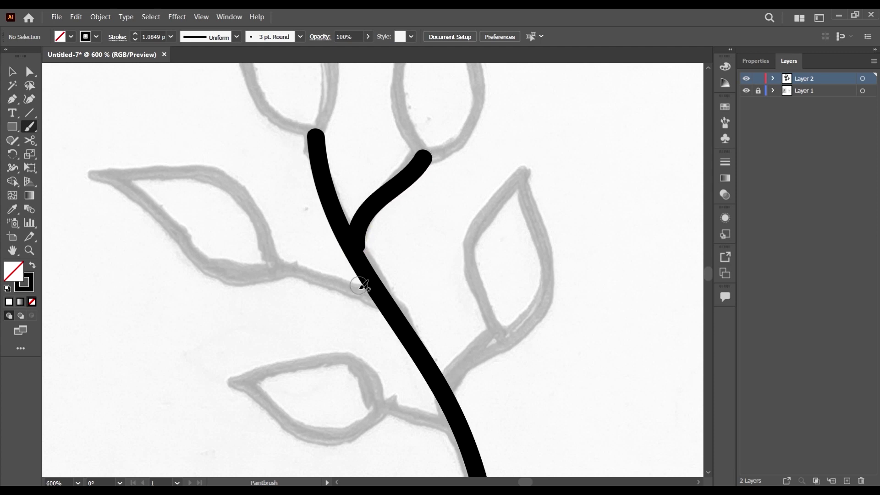
key(ctrl+z)
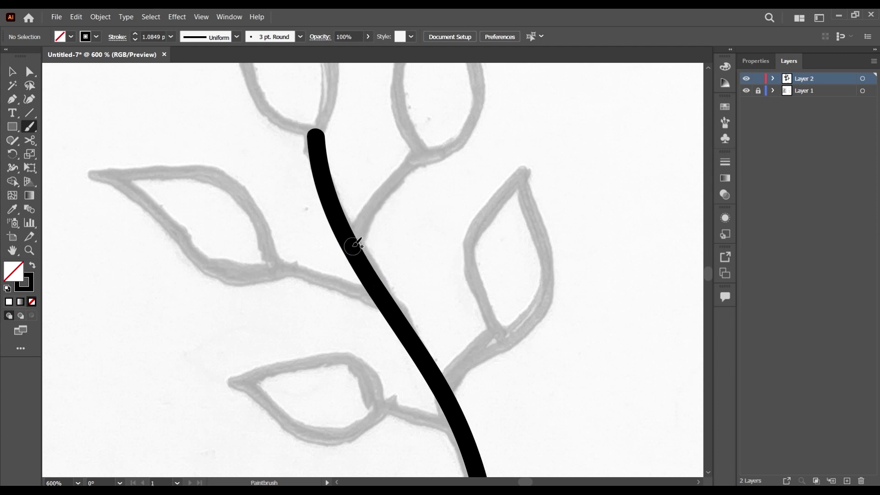
mouse_move(353, 246)
mouse_down()
mouse_move(377, 192)
mouse_move(429, 144)
mouse_up()
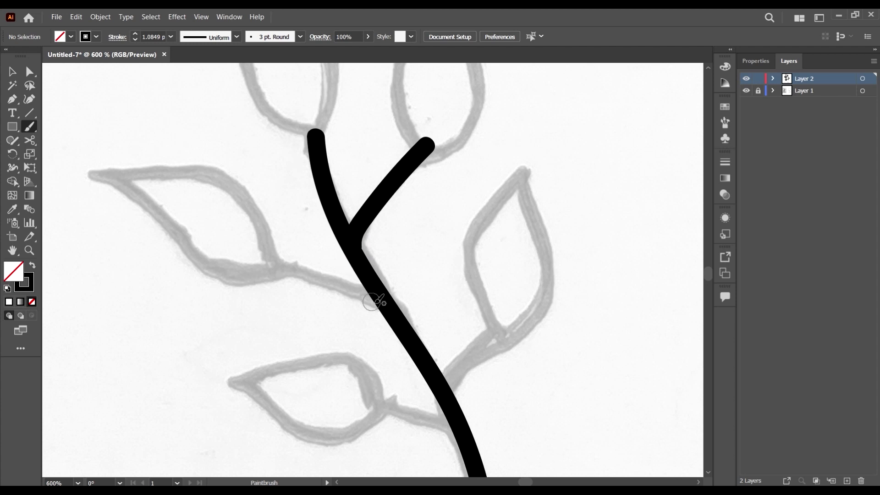
mouse_move(382, 295)
mouse_down()
mouse_move(285, 257)
mouse_move(272, 263)
mouse_up()
scroll(379, 261, down, 2)
drag(447, 341, 502, 274)
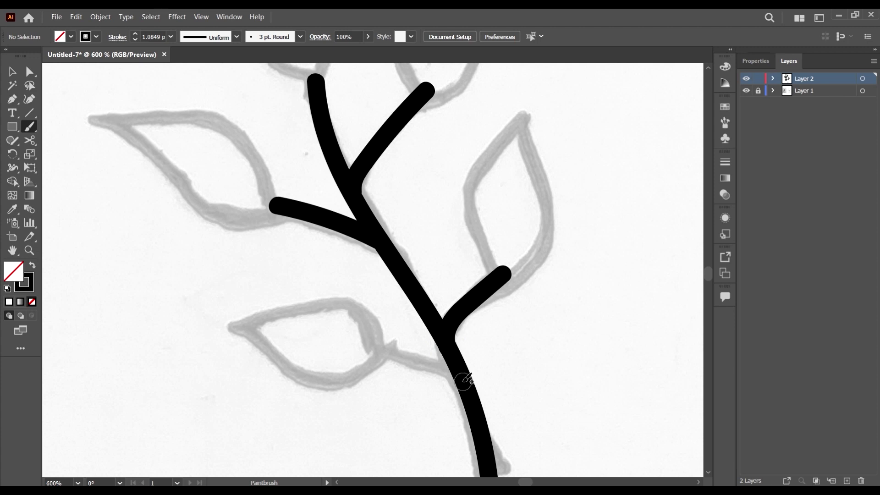
drag(462, 380, 375, 348)
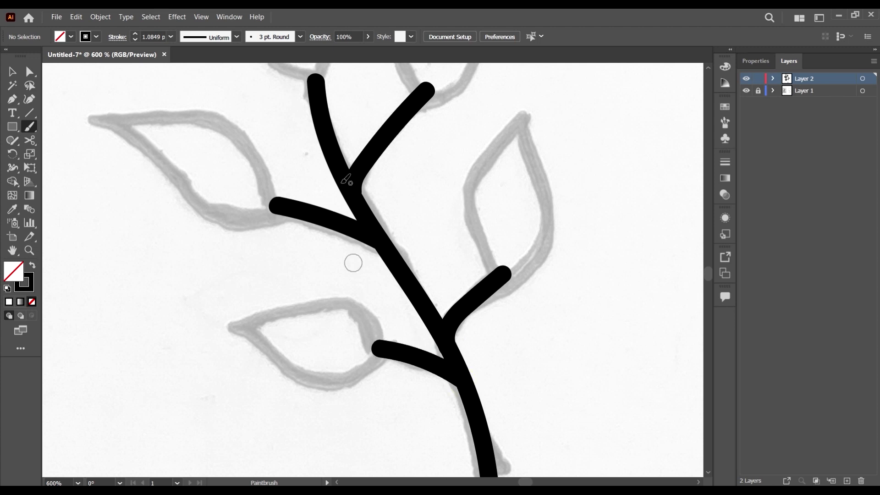
scroll(347, 179, up, 5)
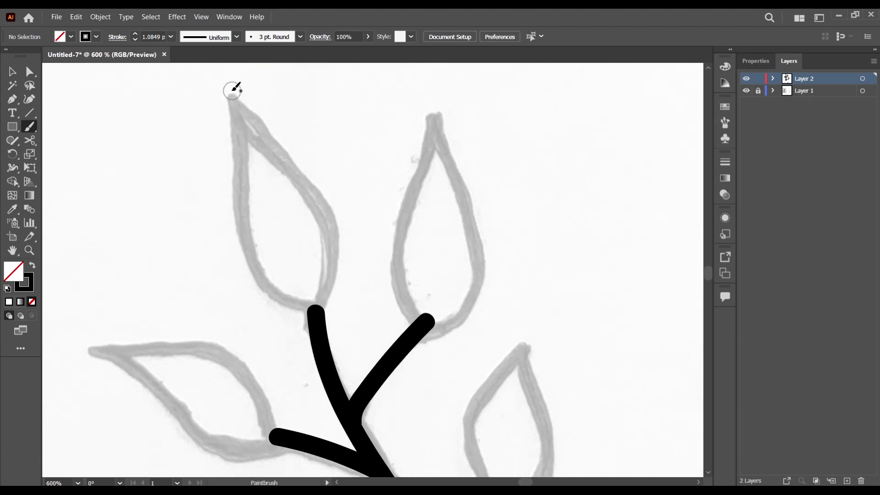
Step: Outline the top-left, top-right and left leaves of the sprig
mouse_move(233, 90)
mouse_down()
mouse_move(249, 248)
mouse_move(287, 299)
mouse_move(317, 318)
mouse_move(344, 249)
mouse_move(344, 210)
mouse_move(234, 87)
mouse_up()
mouse_move(438, 109)
mouse_down()
mouse_move(429, 160)
mouse_move(390, 249)
mouse_move(411, 337)
mouse_move(451, 329)
mouse_move(478, 306)
mouse_move(487, 243)
mouse_move(458, 138)
mouse_up()
scroll(449, 153, down, 4)
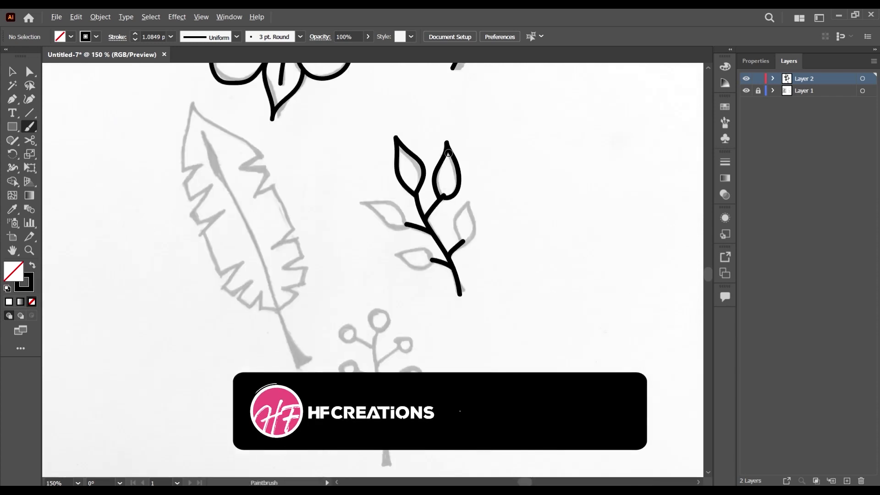
scroll(415, 202, up, 3)
mouse_move(390, 262)
mouse_down()
mouse_move(386, 221)
mouse_move(334, 189)
mouse_move(262, 188)
mouse_move(296, 214)
mouse_move(339, 275)
mouse_move(393, 263)
mouse_up()
scroll(430, 234, down, 1)
scroll(426, 268, down, 2)
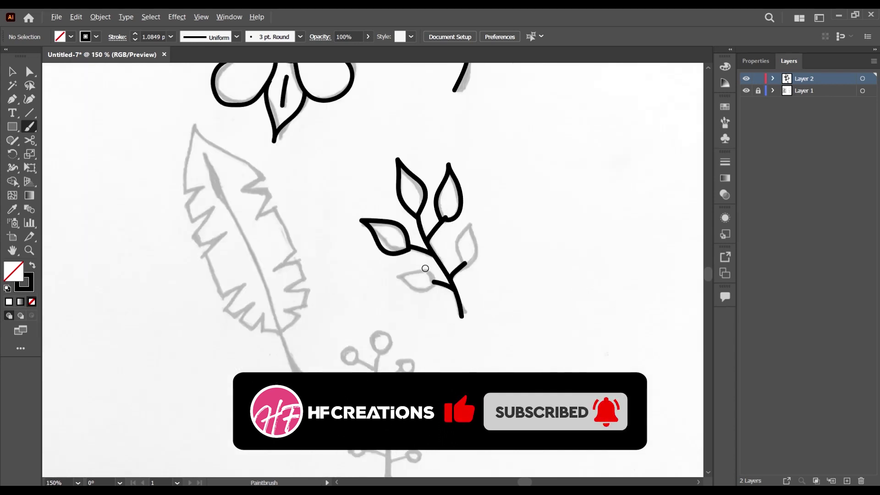
scroll(426, 268, up, 2)
Step: Rotate, shrink and move the left leaf outline onto its sketch
click(12, 71)
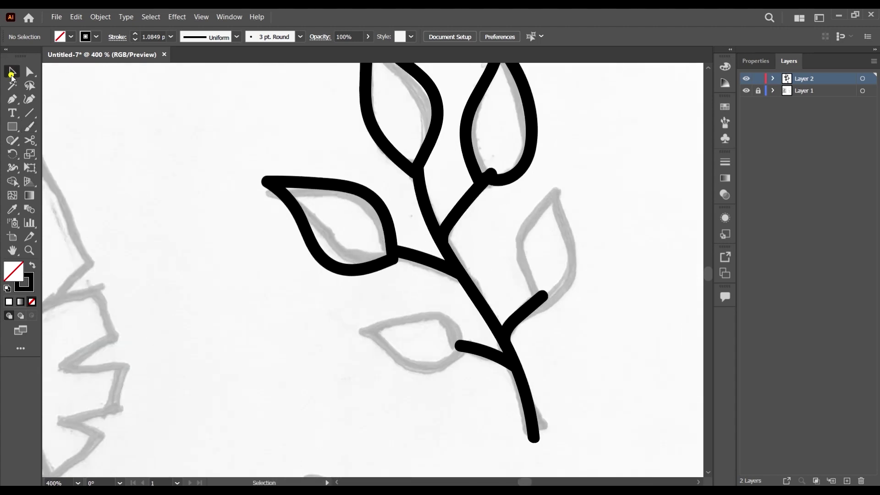
scroll(356, 312, up, 1)
drag(344, 326, 324, 275)
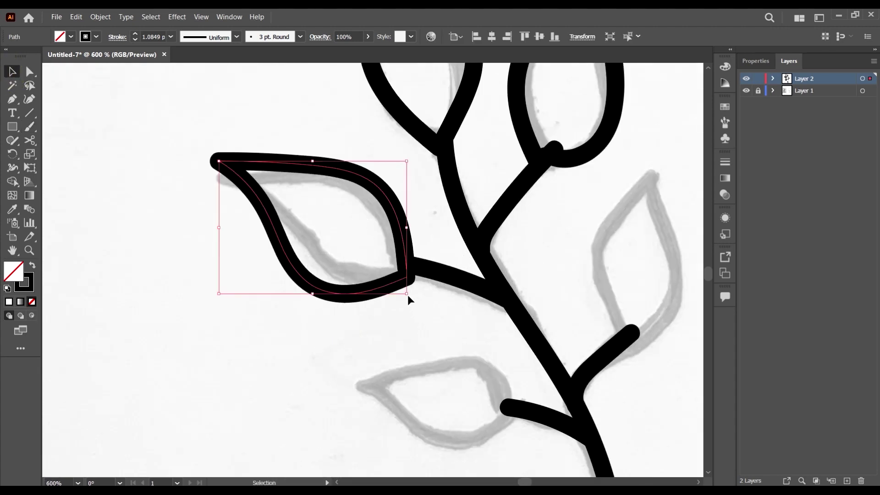
drag(406, 295, 412, 290)
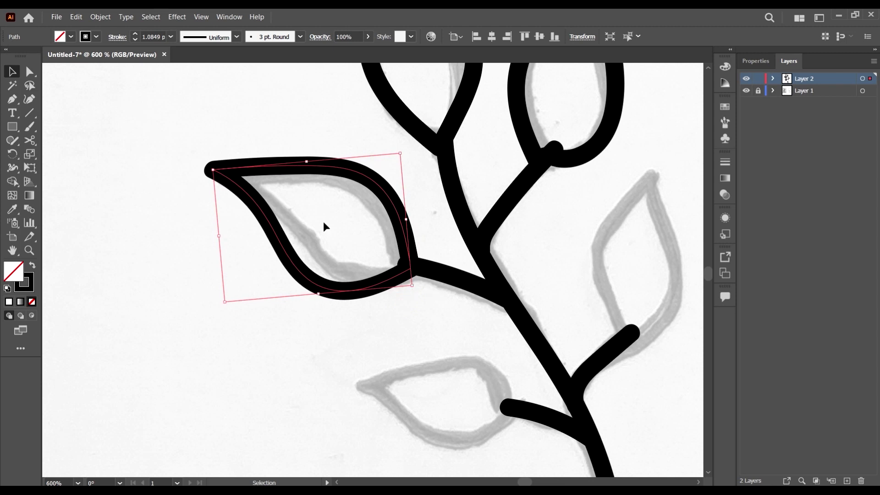
drag(202, 172, 234, 190)
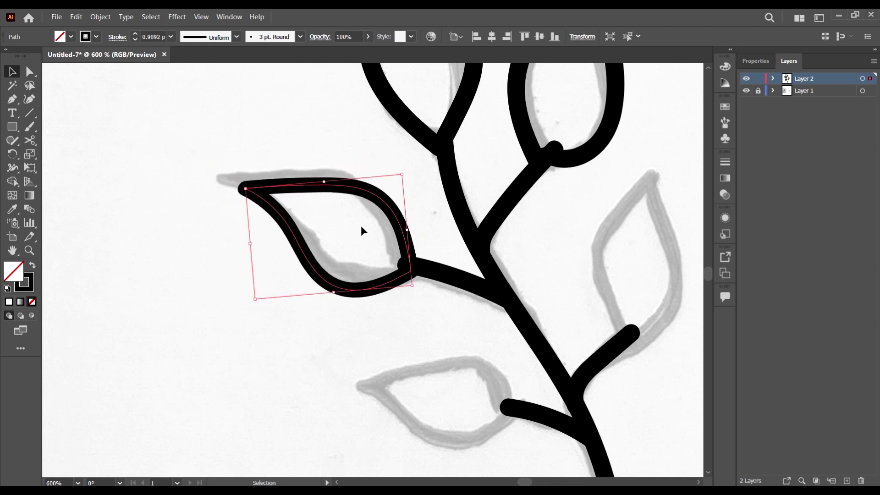
drag(385, 209, 383, 197)
click(339, 300)
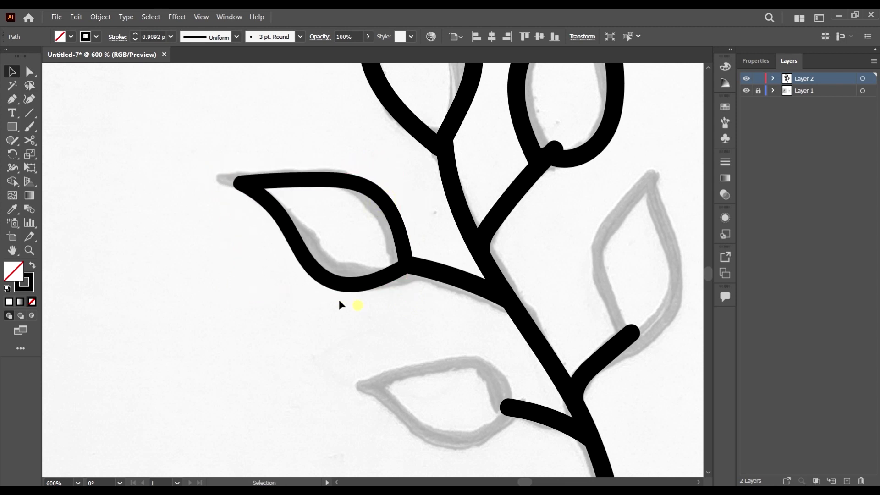
scroll(352, 279, down, 4)
scroll(352, 279, up, 4)
Step: Shrink the upper-right leaf slightly and nudge it up onto its sketch
click(322, 201)
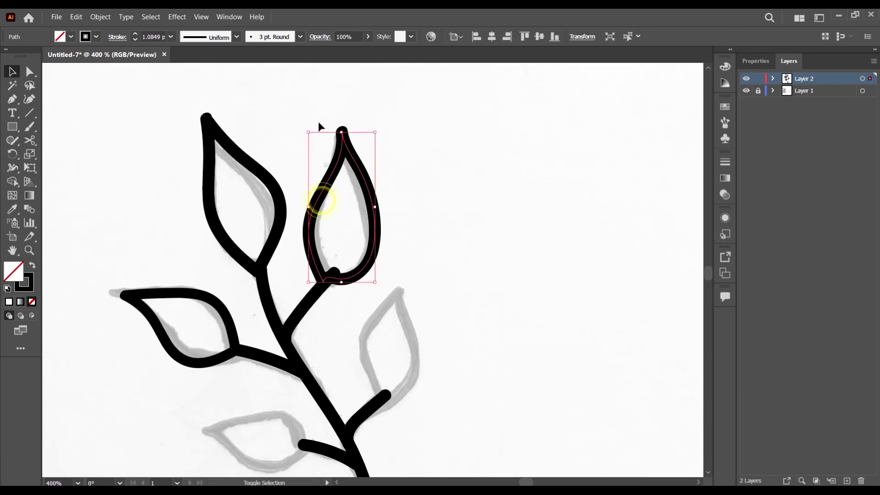
drag(308, 132, 315, 147)
scroll(316, 245, up, 2)
drag(330, 271, 334, 260)
scroll(457, 294, down, 3)
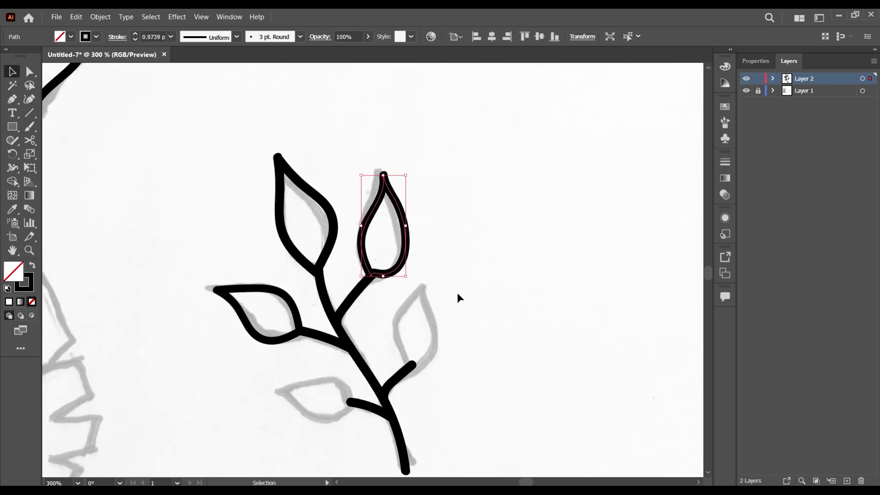
click(457, 293)
Step: Resize the upper-left leaf to fit its sketch
scroll(342, 205, up, 2)
click(321, 225)
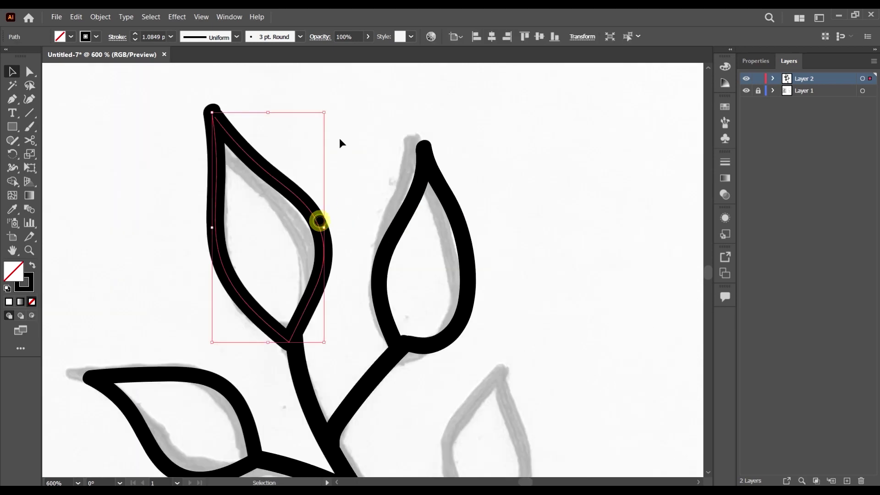
drag(324, 112, 323, 118)
scroll(275, 336, up, 2)
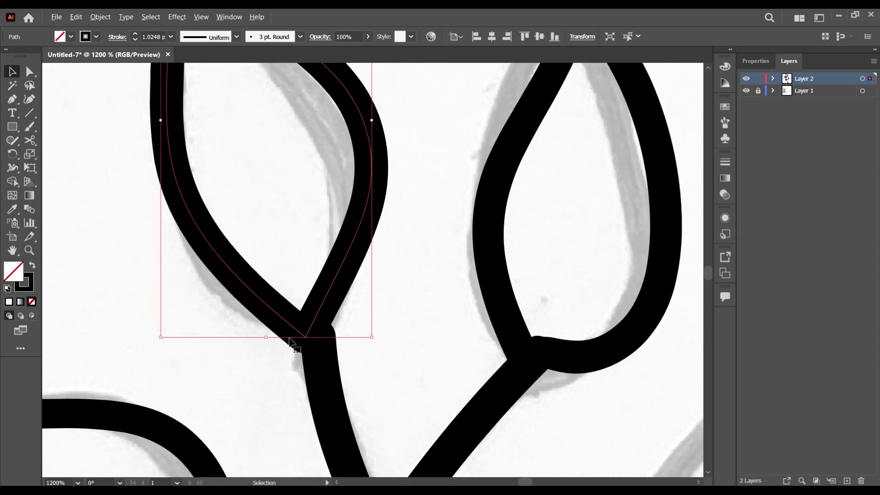
scroll(322, 310, down, 6)
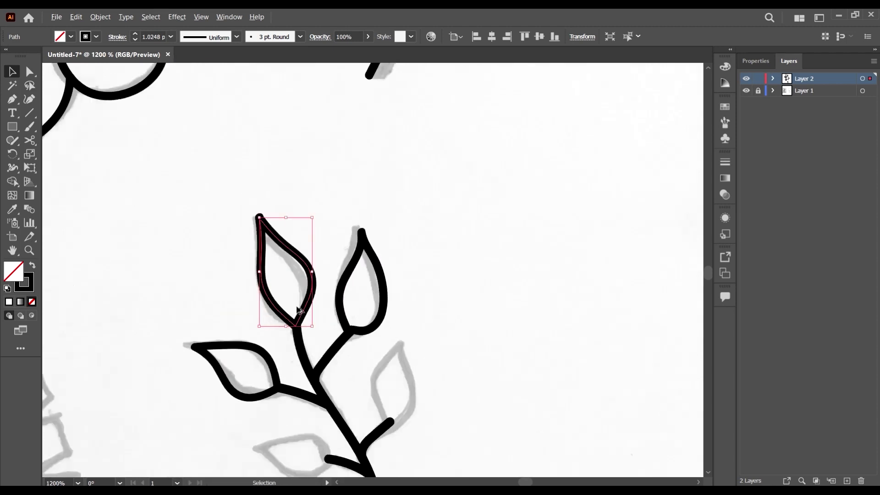
scroll(380, 339, down, 2)
Step: Trace the leaf on the right branch tip and the lower-left leaf with the Paintbrush
click(371, 321)
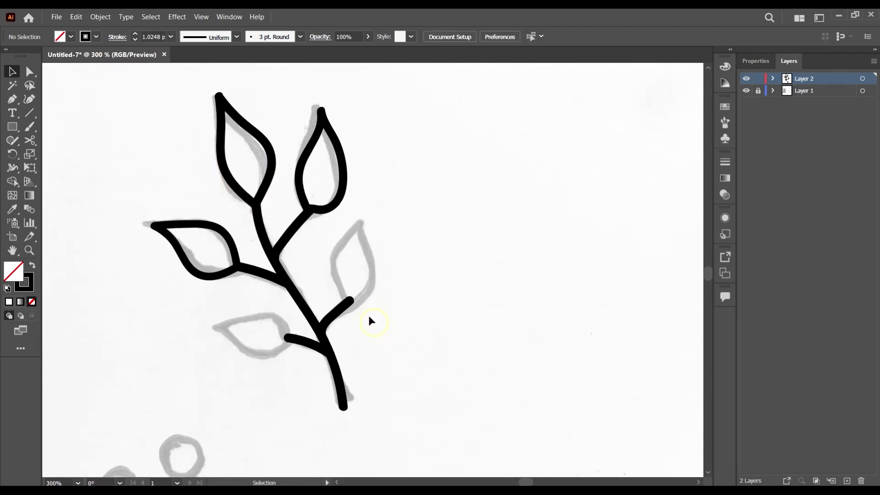
key(b)
scroll(357, 293, up, 3)
scroll(342, 323, up, 2)
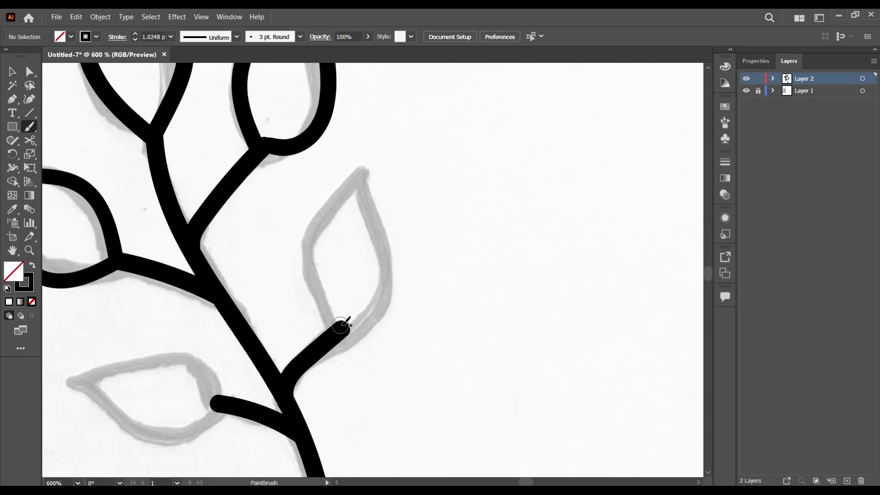
mouse_move(341, 327)
mouse_down()
mouse_move(323, 272)
mouse_move(388, 168)
mouse_move(392, 277)
mouse_move(379, 309)
mouse_move(342, 327)
mouse_up()
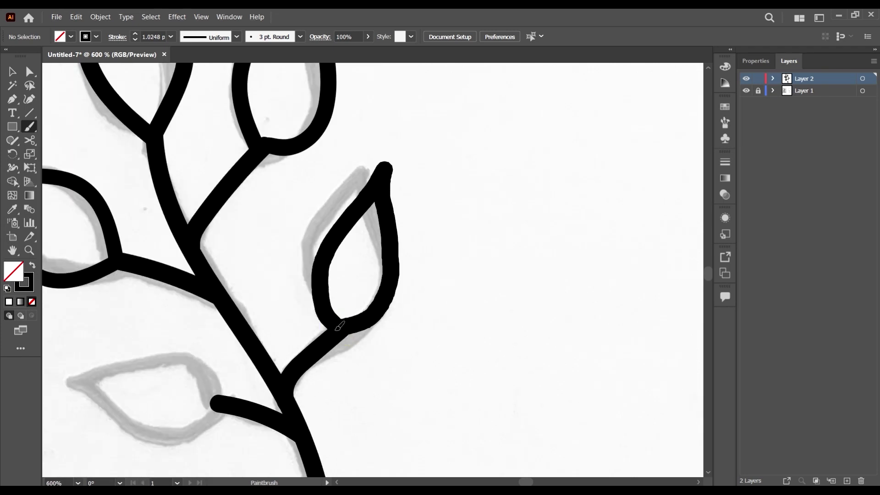
scroll(456, 269, down, 2)
scroll(188, 352, up, 1)
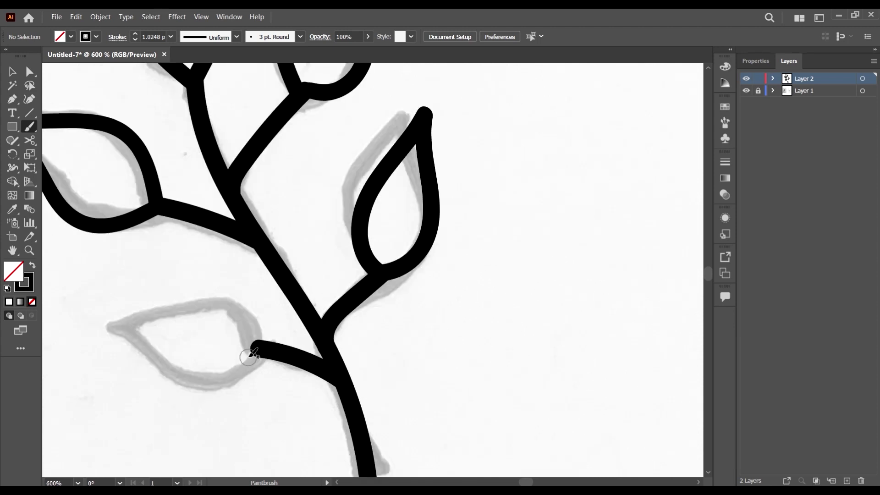
mouse_move(261, 348)
mouse_down()
mouse_move(242, 316)
mouse_move(208, 308)
mouse_move(83, 316)
mouse_move(156, 357)
mouse_move(217, 373)
mouse_move(270, 353)
mouse_up()
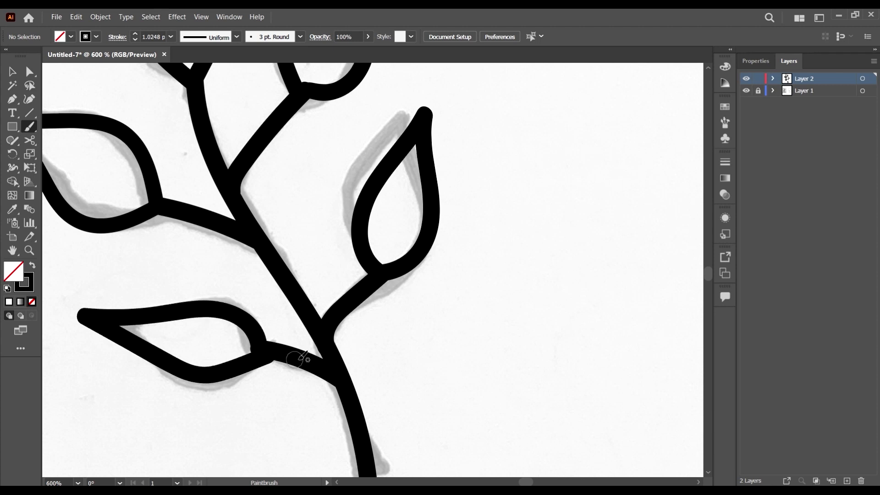
scroll(305, 360, down, 5)
key(v)
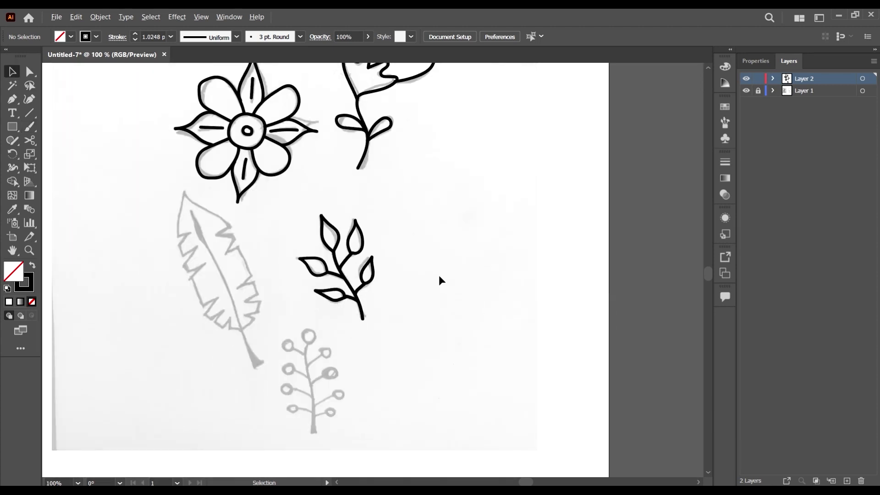
scroll(439, 275, down, 1)
click(746, 92)
scroll(452, 172, up, 2)
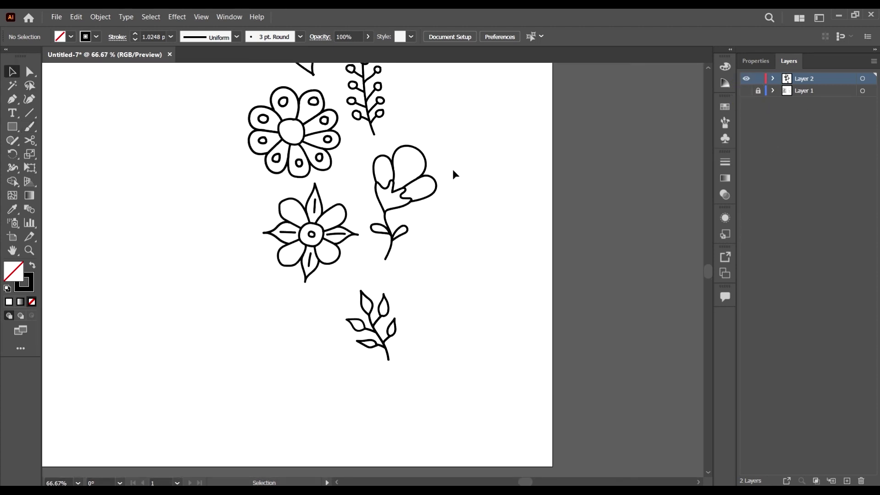
scroll(444, 179, down, 1)
scroll(442, 197, up, 1)
scroll(408, 165, up, 2)
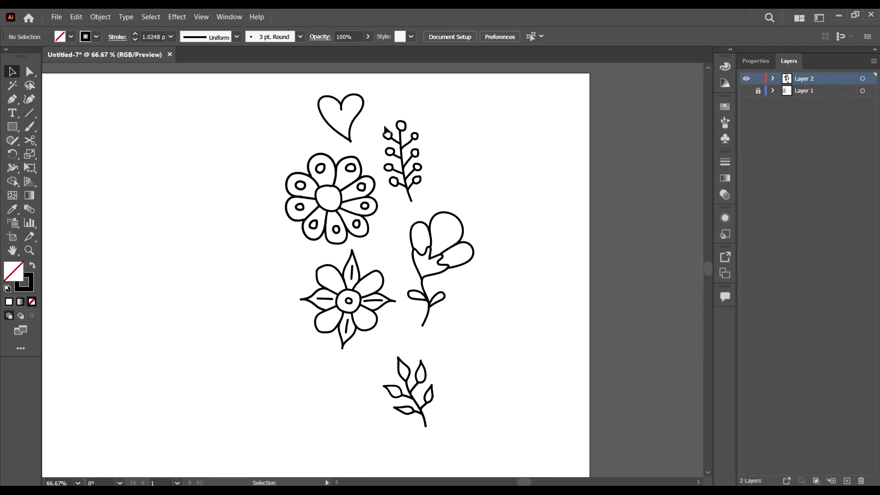
click(746, 91)
scroll(510, 193, down, 8)
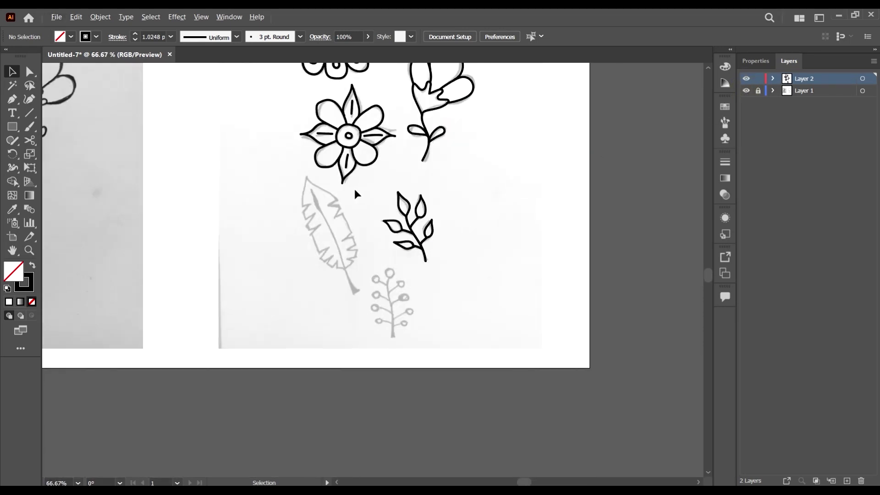
scroll(318, 208, up, 3)
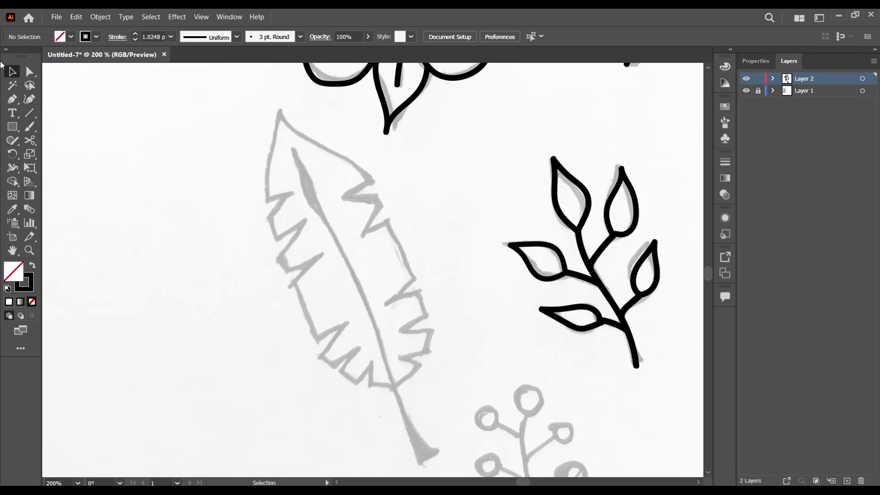
Step: Draw the feather's black central spine from tip to quill with the Paintbrush, redrawing the first attempt
click(29, 127)
scroll(305, 146, down, 2)
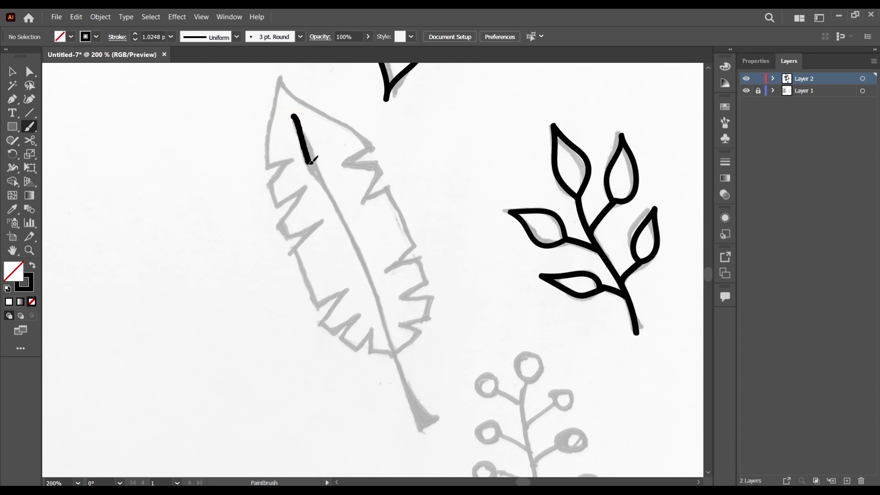
drag(370, 277, 418, 437)
key(ctrl+z)
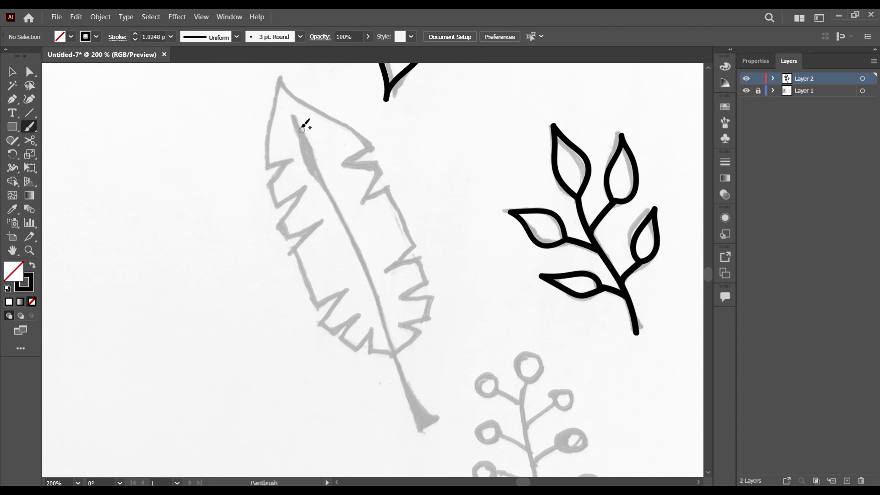
mouse_move(292, 111)
mouse_down()
mouse_move(375, 280)
mouse_move(422, 415)
mouse_move(439, 429)
mouse_up()
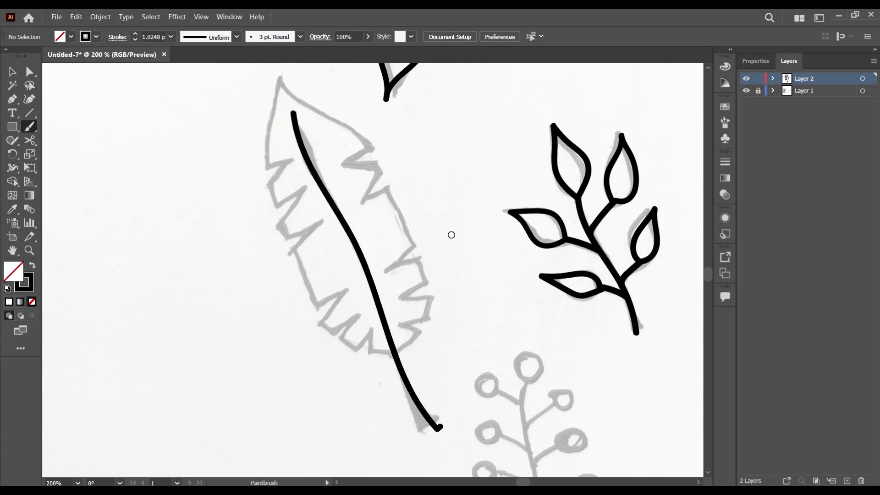
scroll(451, 235, down, 4)
scroll(439, 351, up, 4)
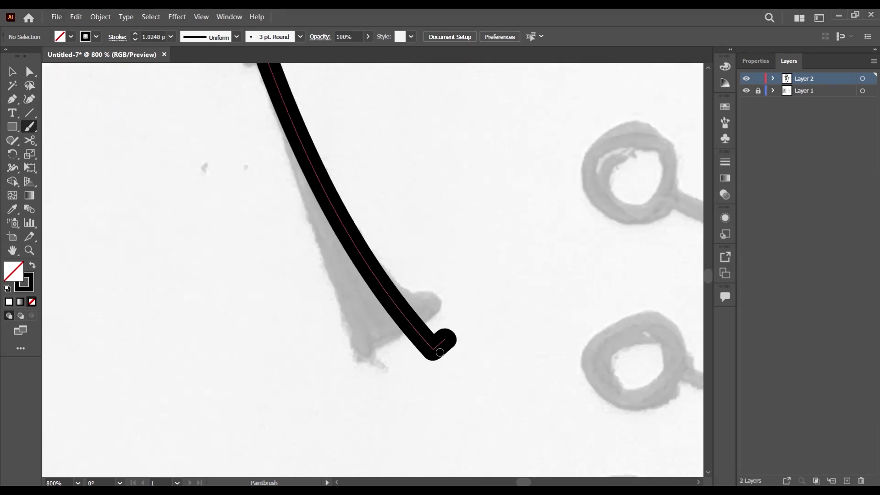
Step: Reshape the spine's lower end and toggle the sketch template off and on to check it
mouse_move(444, 340)
mouse_down()
mouse_move(411, 308)
mouse_move(332, 183)
mouse_up()
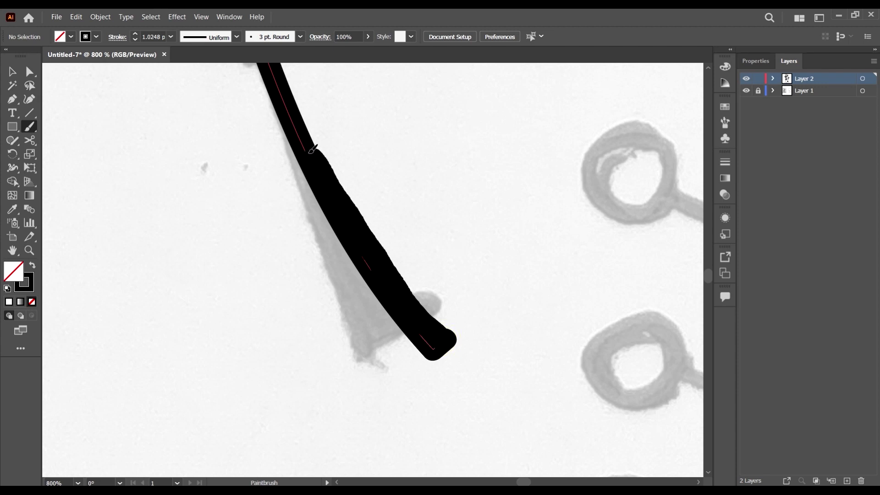
drag(302, 129, 298, 127)
scroll(417, 295, down, 5)
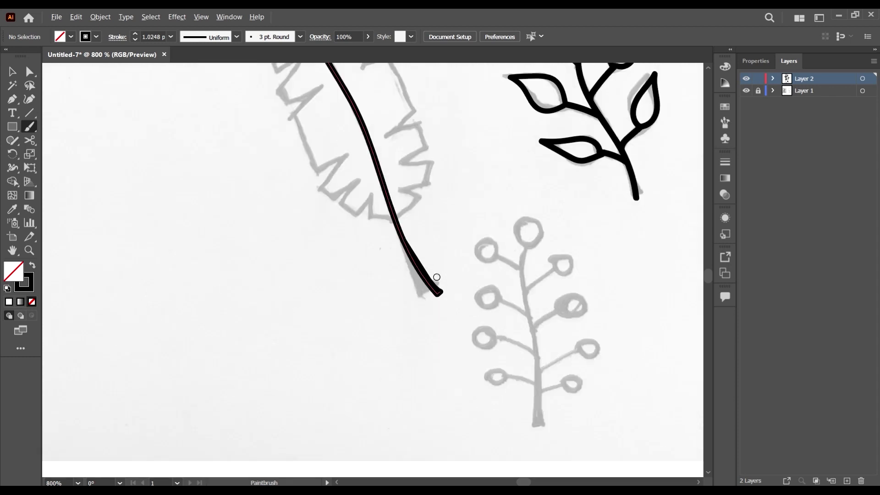
scroll(509, 233, up, 2)
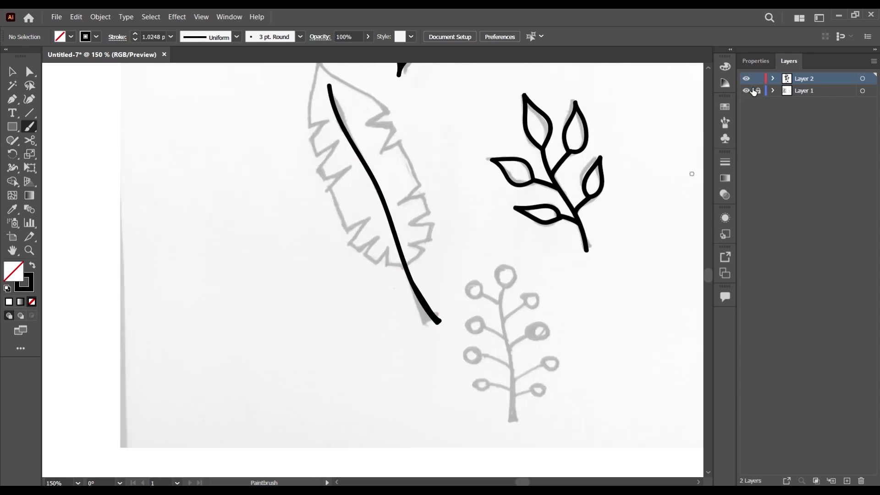
click(747, 91)
click(747, 90)
Step: Start tracing the feather's jagged left edge downward from its tip
scroll(348, 92, up, 2)
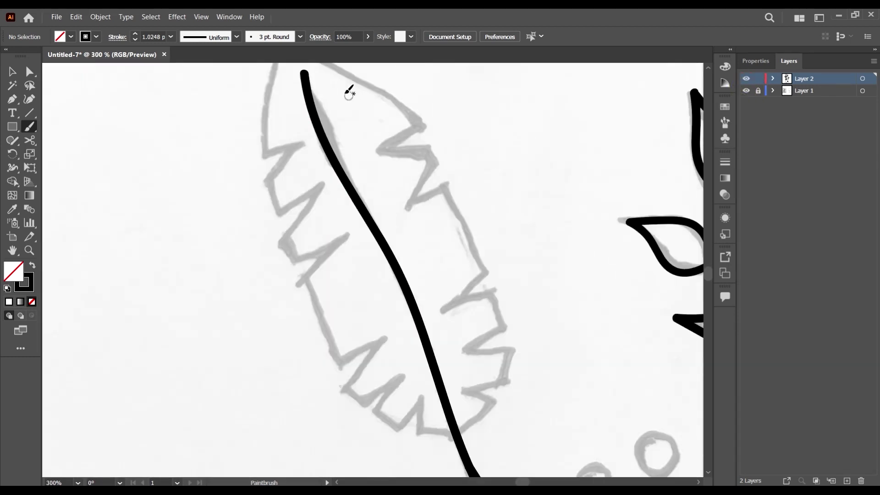
scroll(348, 92, down, 3)
scroll(303, 81, up, 2)
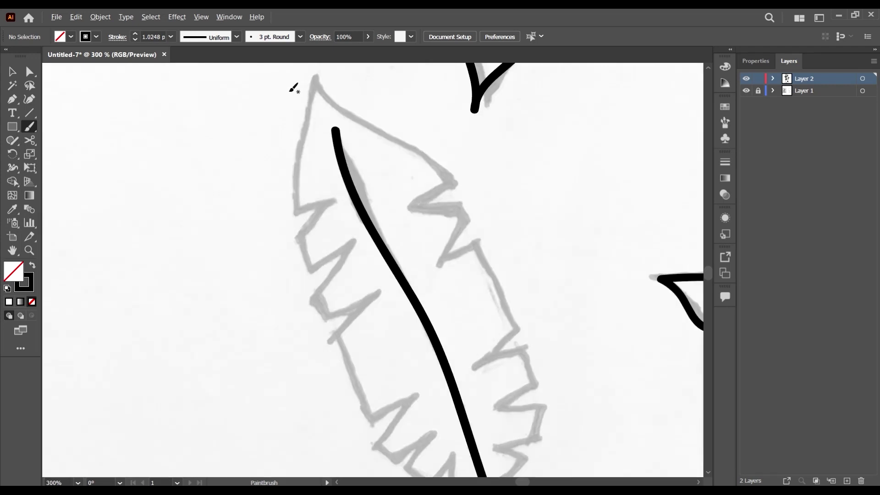
scroll(311, 99, up, 1)
scroll(311, 99, down, 1)
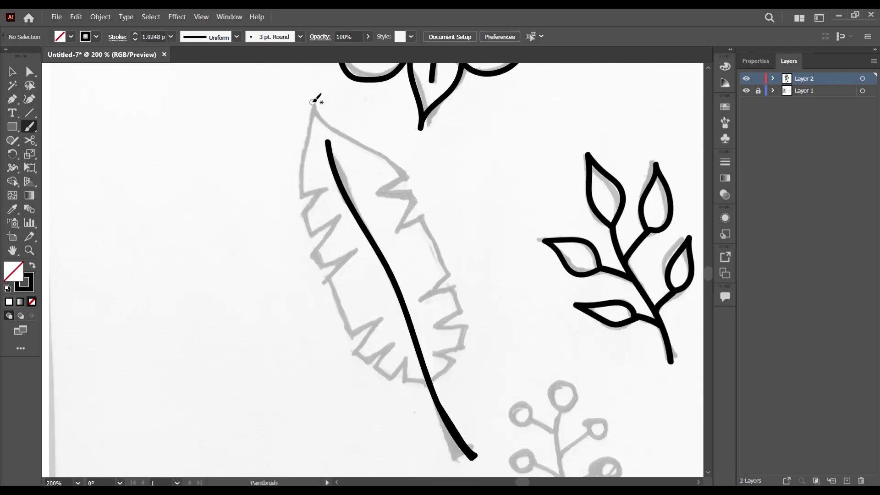
drag(310, 118, 292, 202)
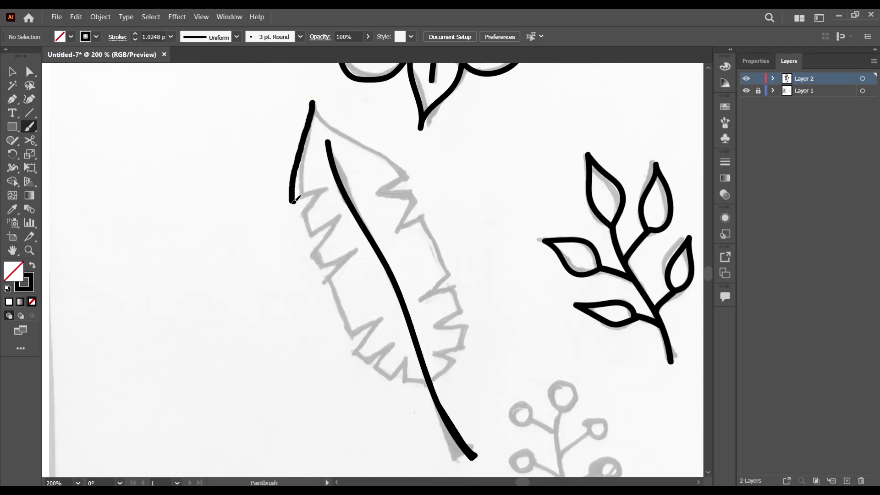
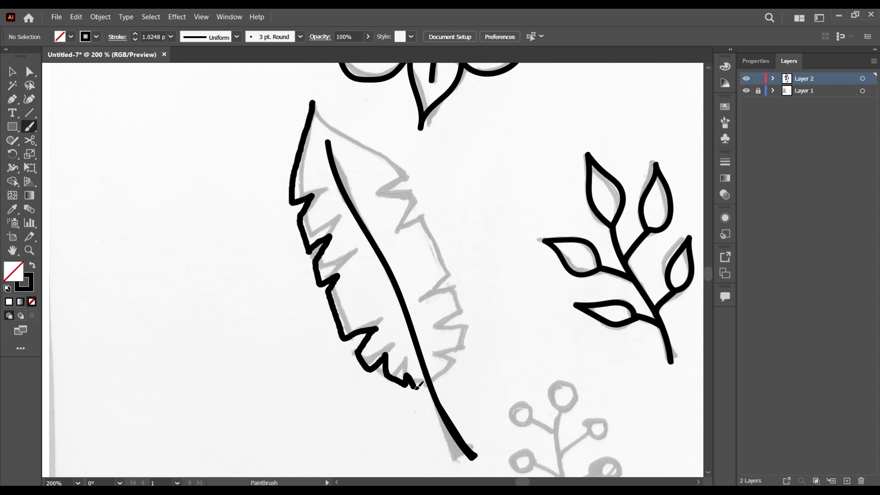
Step: Trace the feather's jagged left edge with a black Paintbrush stroke
drag(431, 388, 431, 388)
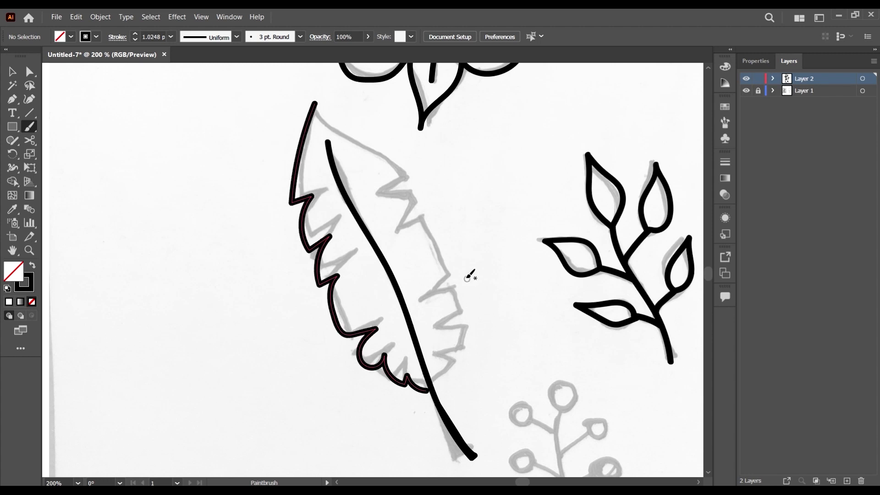
scroll(464, 272, down, 2)
click(13, 72)
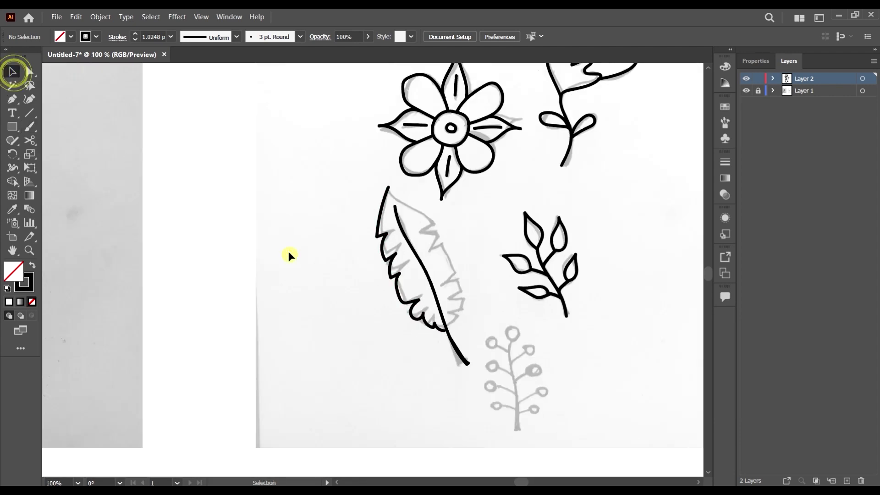
scroll(453, 239, up, 2)
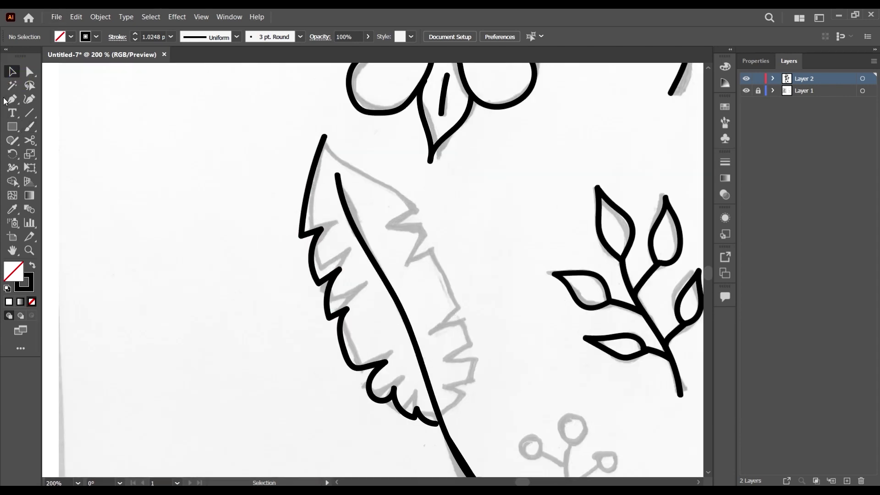
click(29, 127)
scroll(308, 119, up, 2)
scroll(345, 167, down, 1)
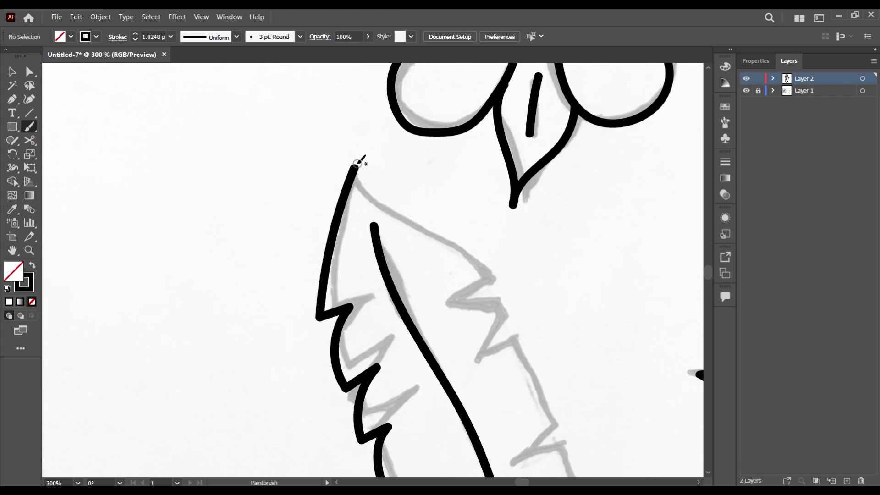
Step: Trace the feather's right edge from its tip, then undo the bad stroke
mouse_move(355, 168)
mouse_down()
mouse_move(375, 203)
mouse_move(464, 246)
mouse_move(480, 271)
mouse_move(461, 298)
mouse_move(501, 295)
mouse_move(509, 314)
mouse_move(489, 343)
mouse_move(519, 331)
mouse_move(557, 420)
mouse_move(523, 452)
mouse_up()
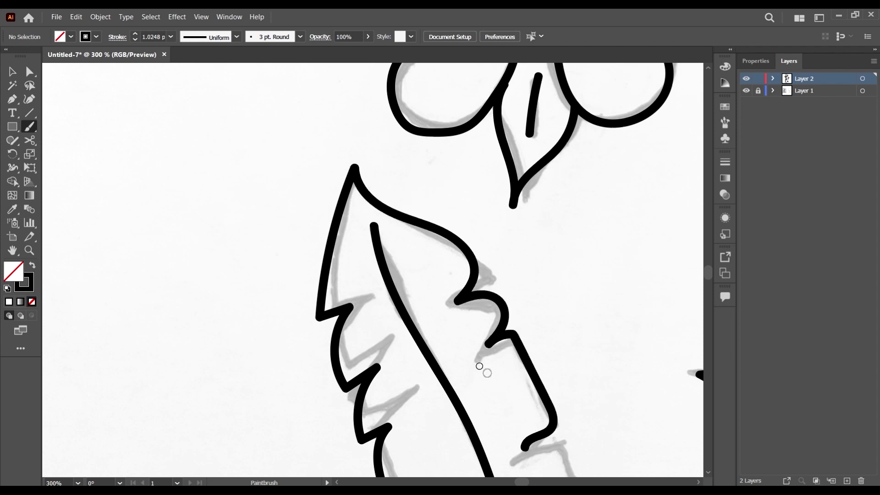
scroll(493, 447, down, 2)
scroll(556, 425, down, 2)
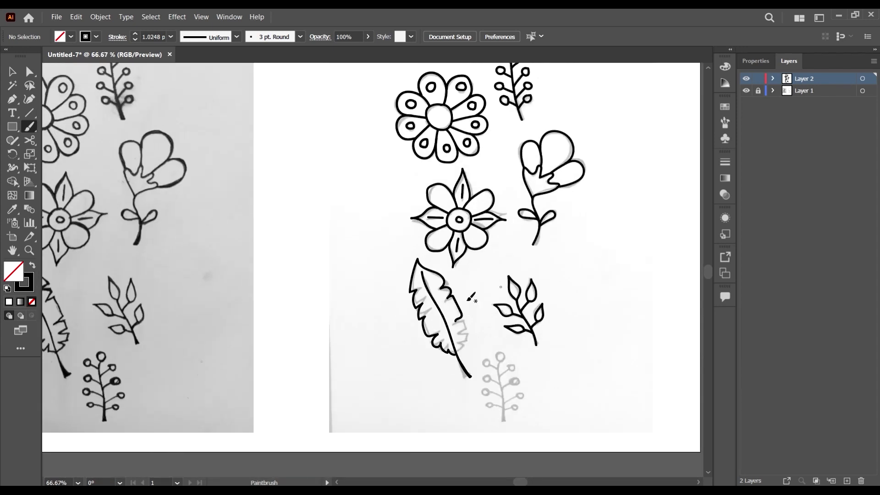
scroll(461, 300, up, 4)
scroll(435, 282, down, 3)
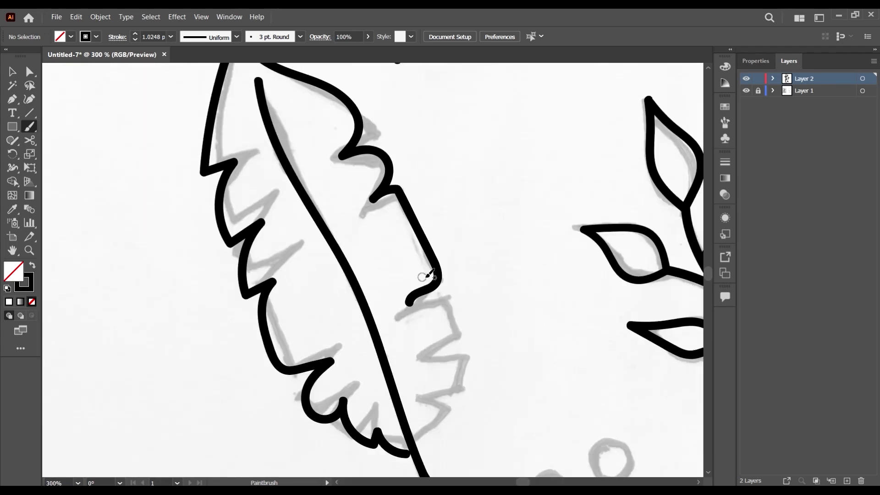
key(ctrl+z)
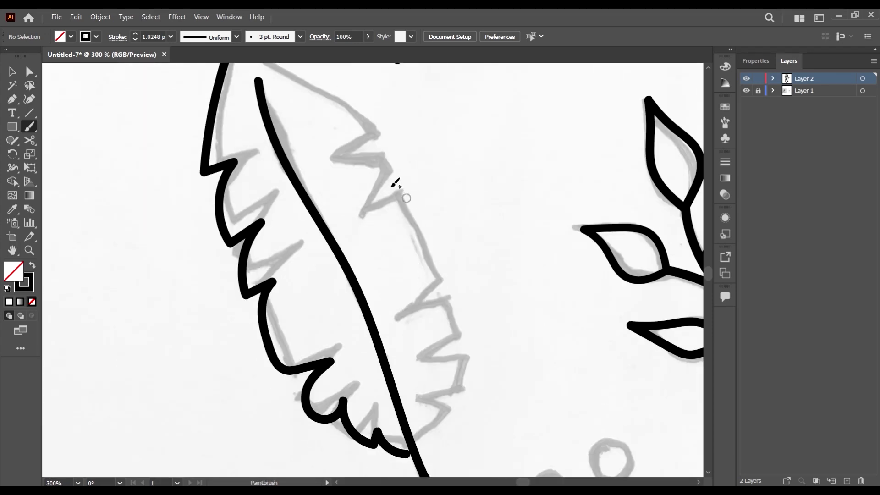
scroll(275, 132, up, 2)
scroll(220, 85, down, 1)
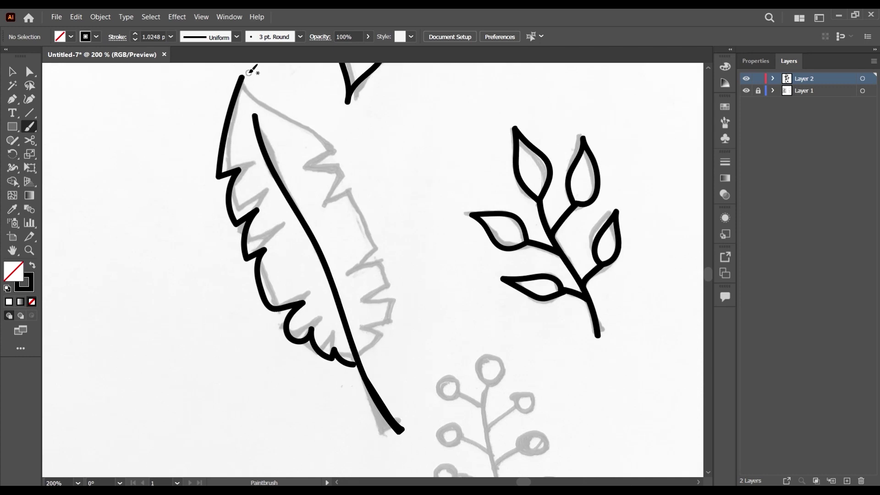
Step: Redraw the feather's right edge from the tip down to its scalloped lower end
mouse_move(243, 75)
mouse_down()
mouse_move(340, 148)
mouse_move(310, 160)
mouse_move(342, 161)
mouse_move(348, 176)
mouse_move(333, 202)
mouse_move(354, 192)
mouse_move(377, 238)
mouse_up()
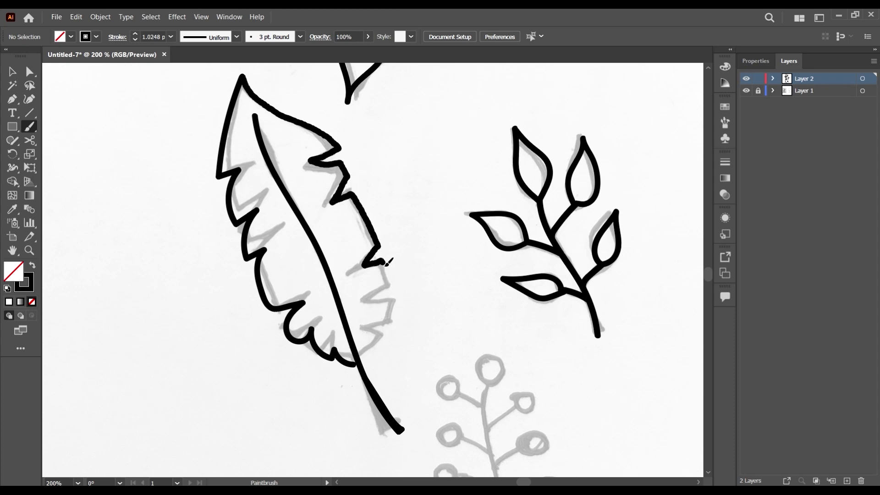
drag(372, 296, 394, 296)
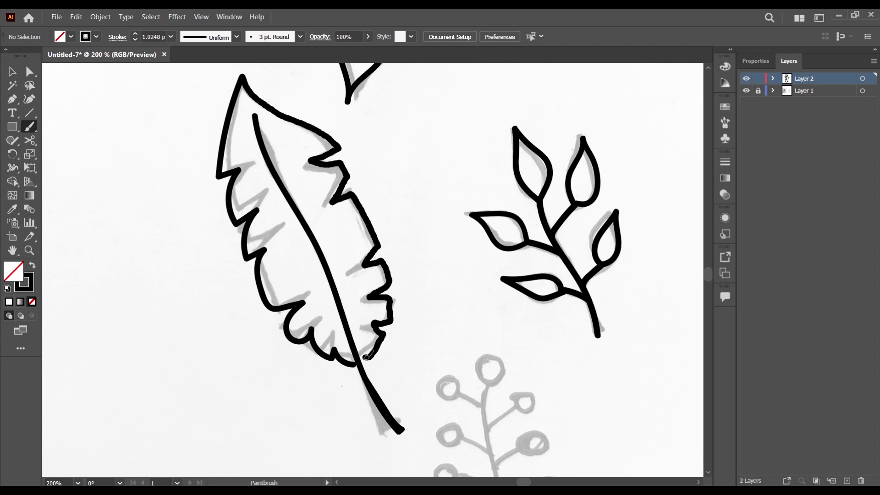
drag(367, 356, 366, 358)
Step: With Direct Selection, pull the right-edge stroke's end onto the midrib and bend its curve
scroll(403, 328, down, 1)
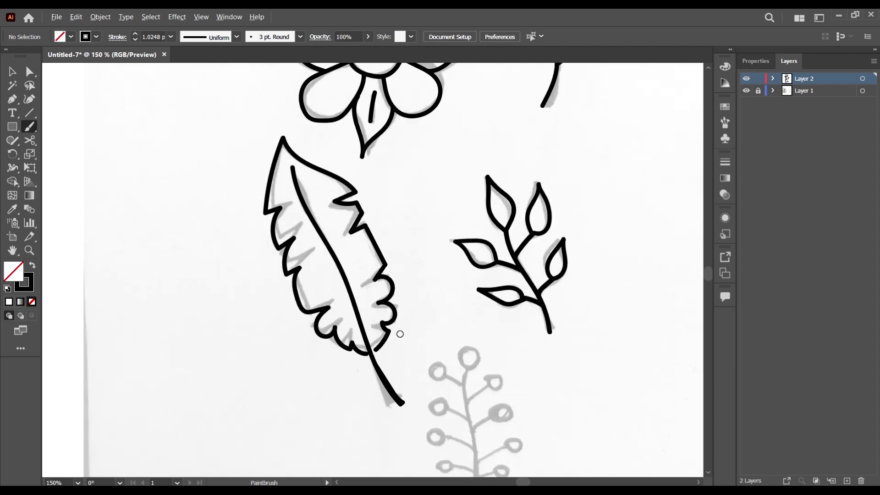
scroll(400, 334, up, 4)
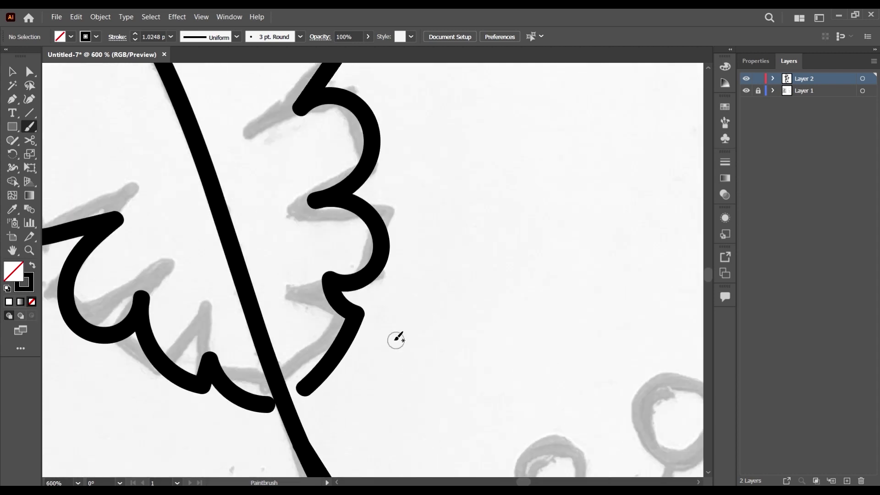
click(29, 71)
scroll(352, 330, down, 2)
scroll(312, 353, up, 3)
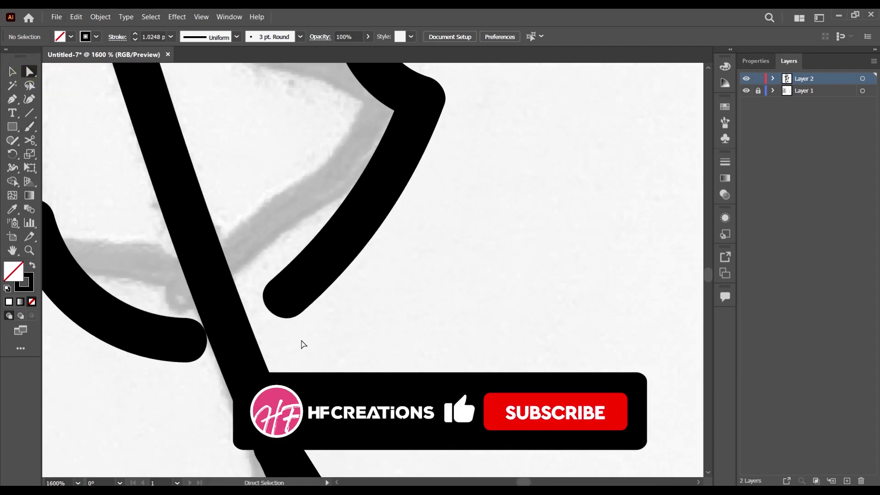
click(282, 301)
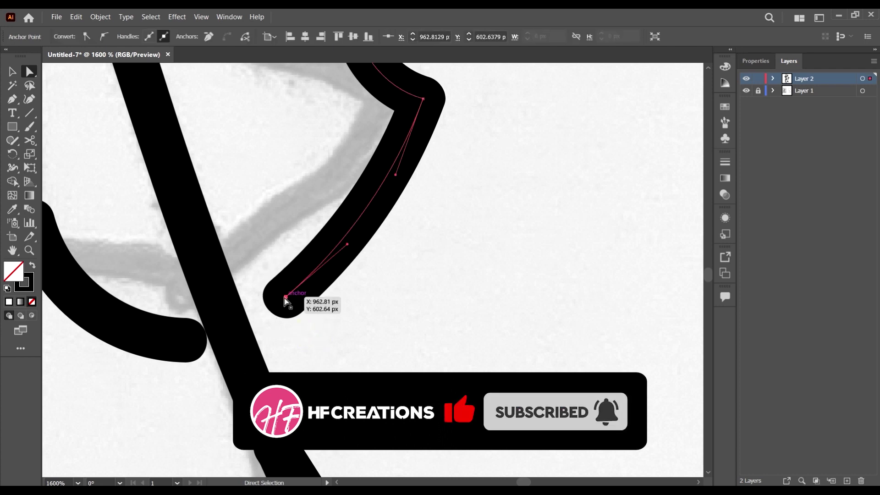
drag(284, 297, 238, 330)
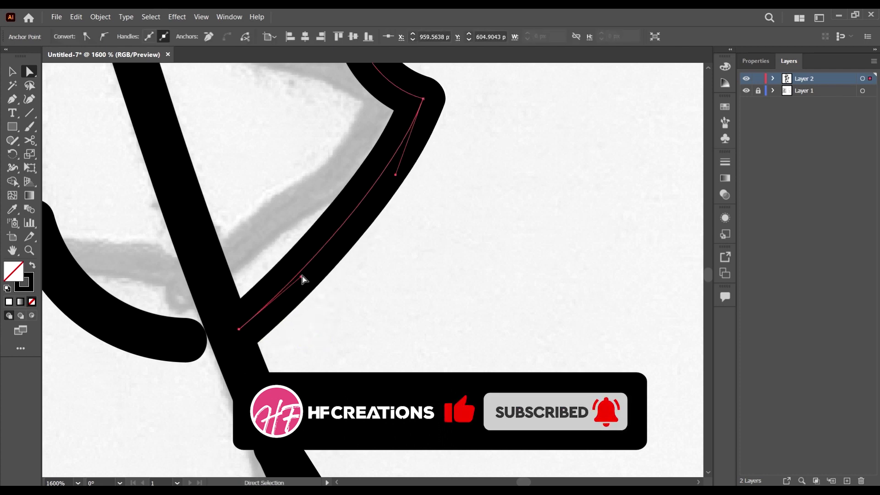
ctrl+click(305, 282)
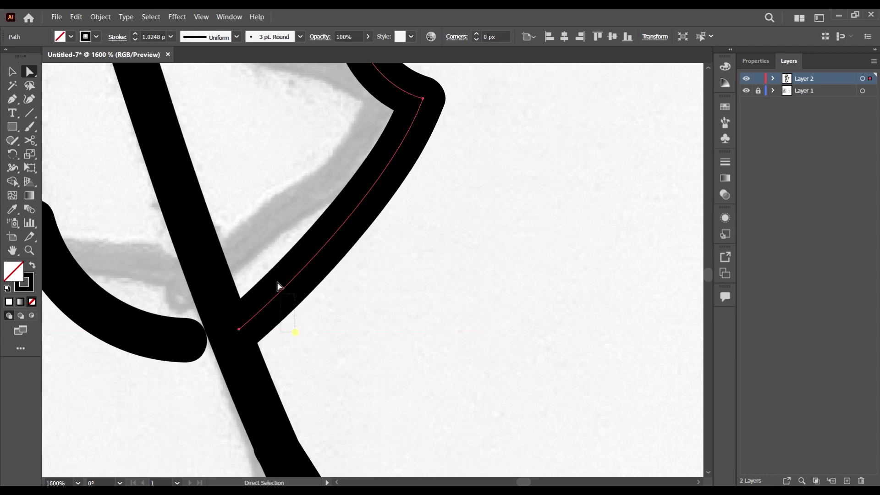
click(240, 330)
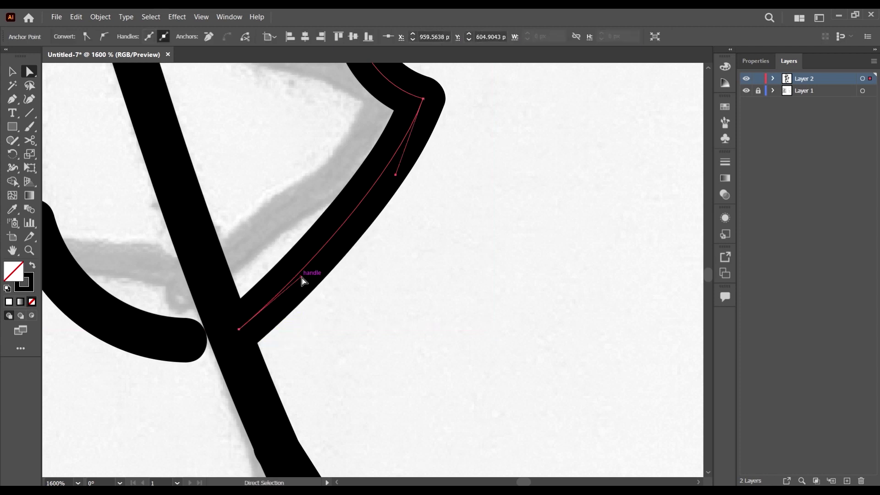
drag(301, 277, 318, 290)
Step: Move the left-edge stroke's lower end over onto the midrib
scroll(325, 285, down, 1)
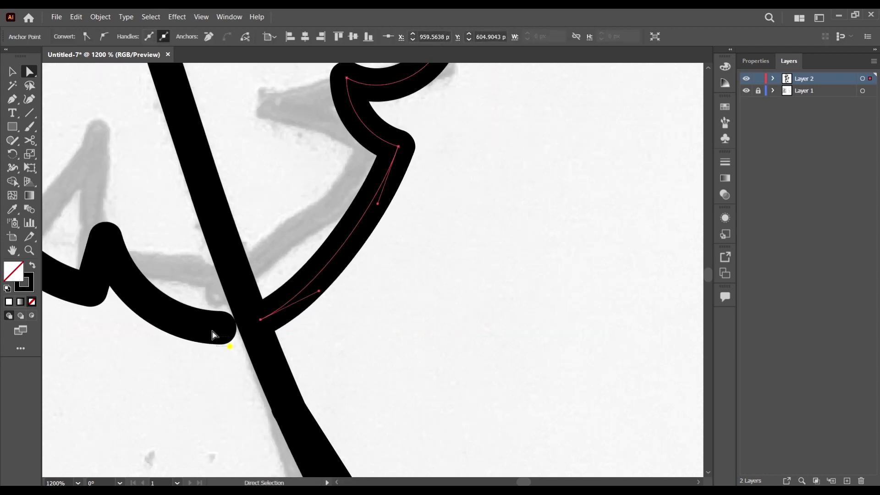
click(228, 334)
click(221, 328)
drag(220, 329, 252, 319)
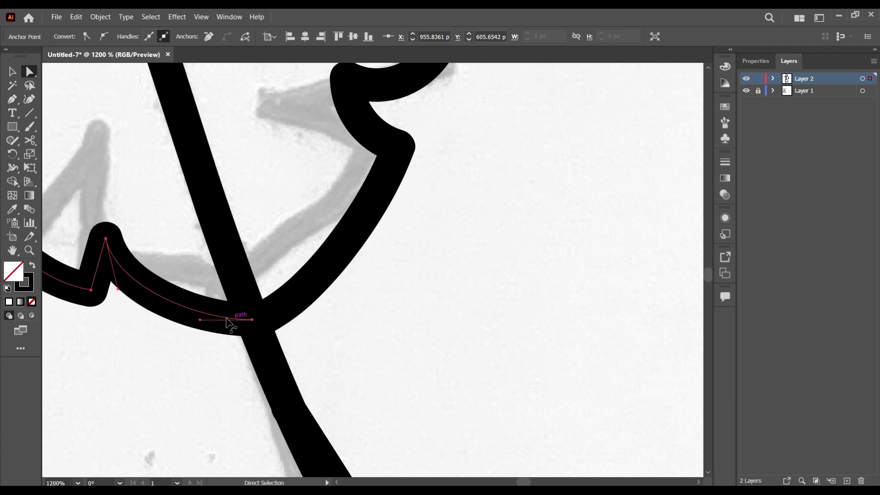
alt+click(200, 320)
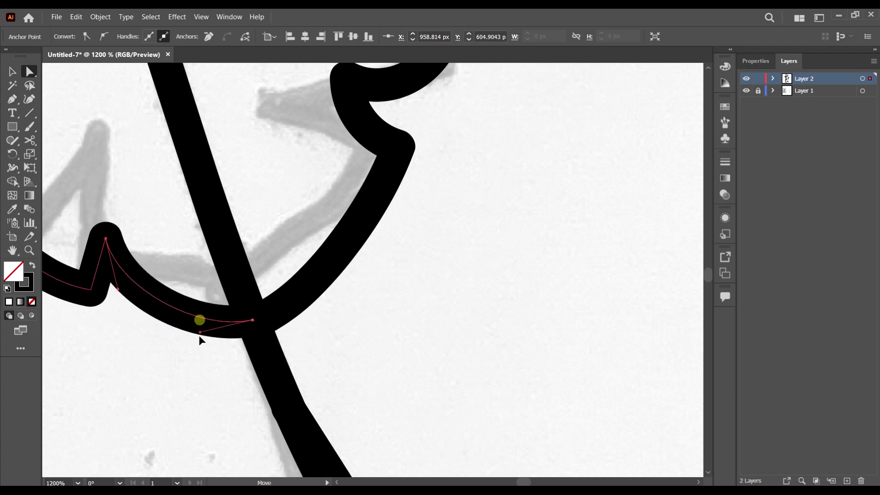
scroll(299, 315, down, 4)
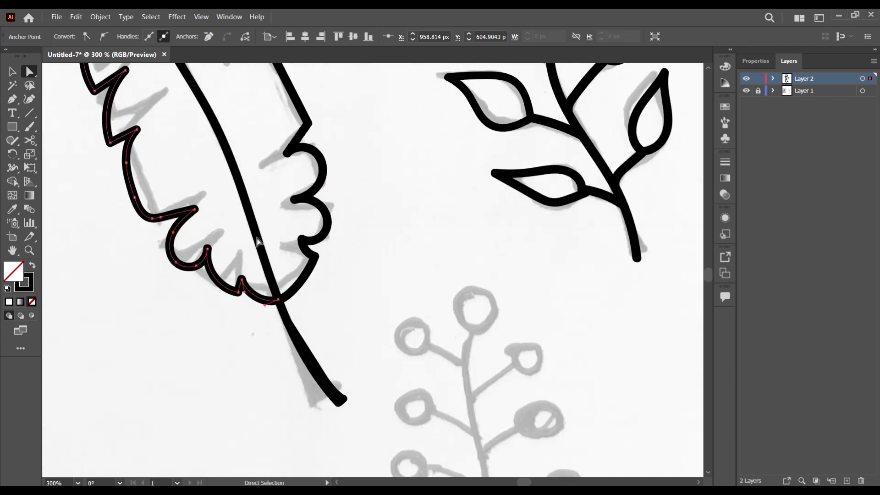
scroll(259, 257, down, 3)
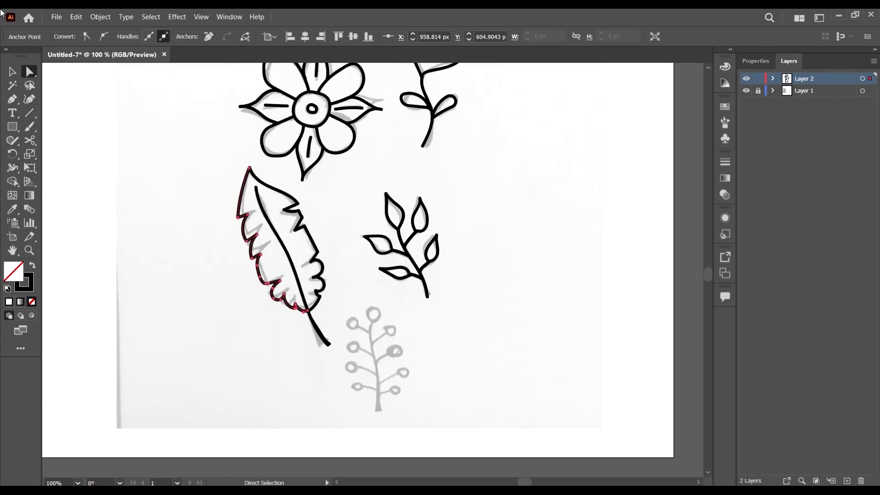
click(12, 72)
click(162, 171)
scroll(434, 272, up, 3)
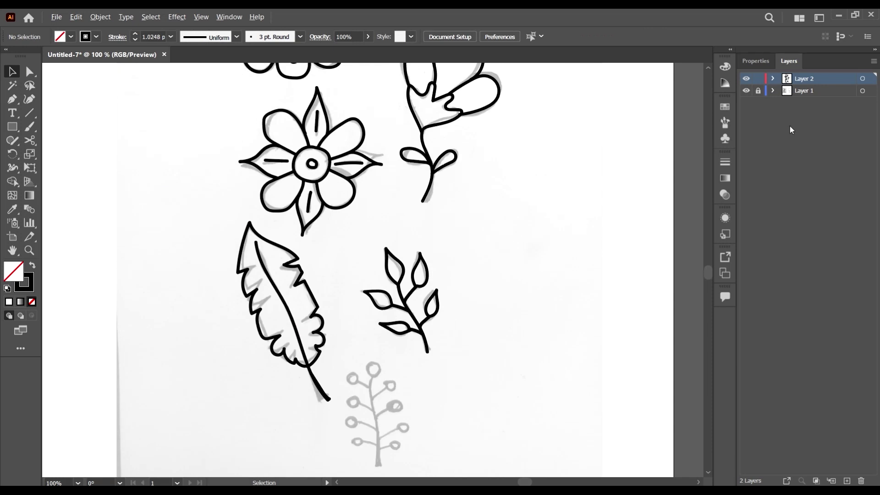
click(747, 91)
scroll(384, 280, down, 4)
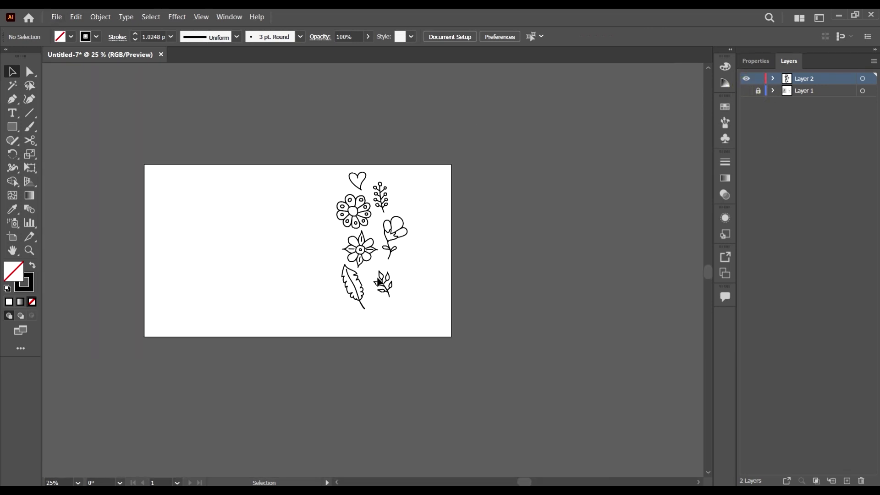
scroll(383, 280, up, 3)
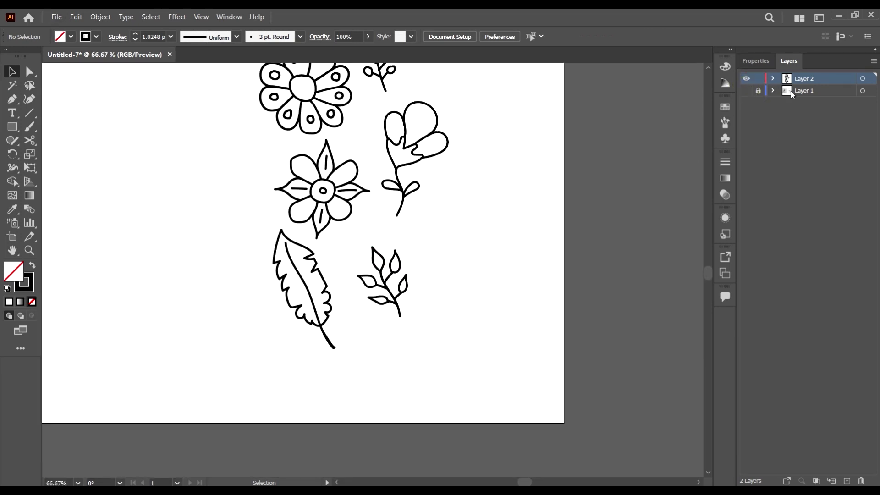
scroll(403, 269, up, 4)
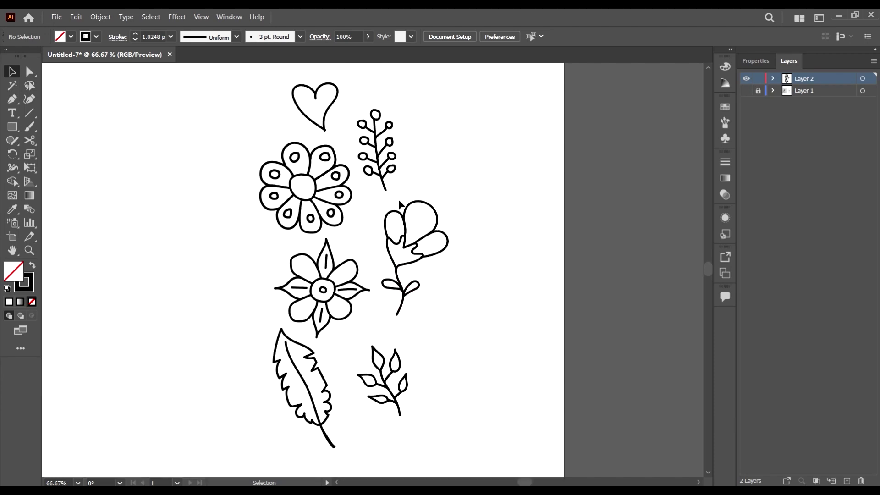
scroll(392, 193, down, 2)
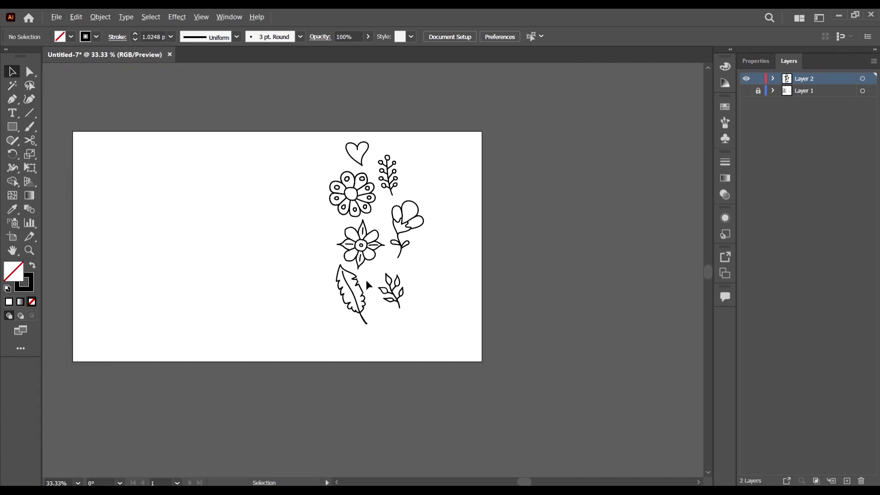
scroll(367, 284, down, 2)
scroll(324, 173, up, 2)
drag(304, 122, 427, 344)
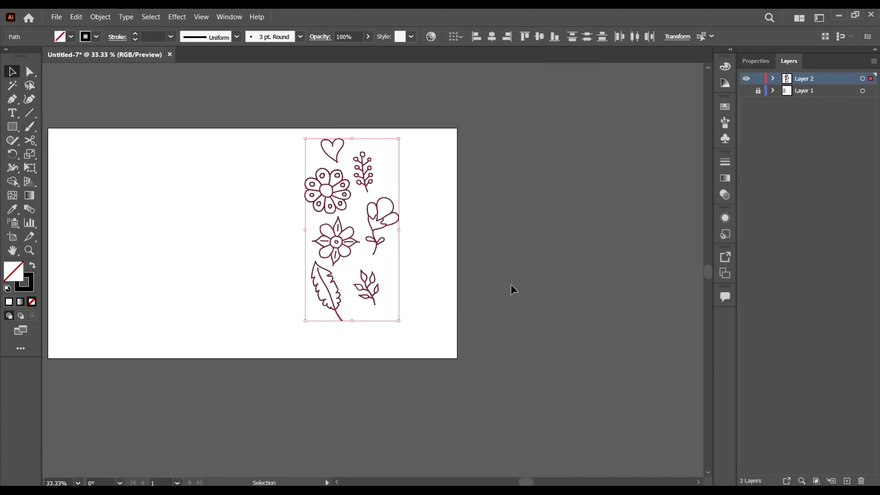
click(510, 284)
scroll(390, 248, left, 2)
scroll(390, 248, up, 1)
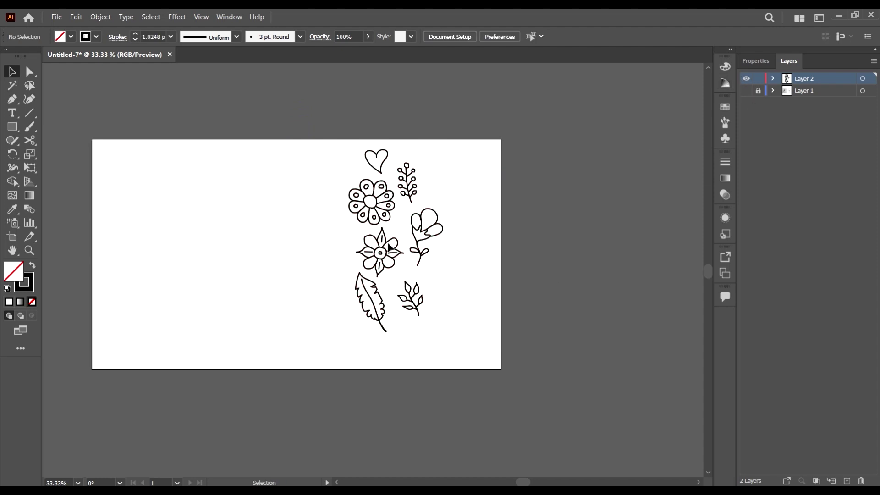
scroll(422, 224, left, 2)
Step: Show and unlock Layer 1, then select the placed doodle photo
click(746, 90)
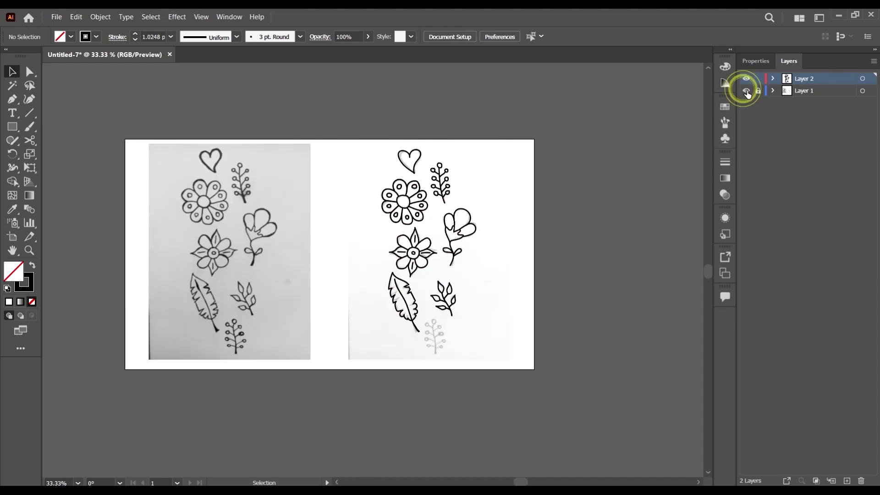
click(760, 92)
click(231, 221)
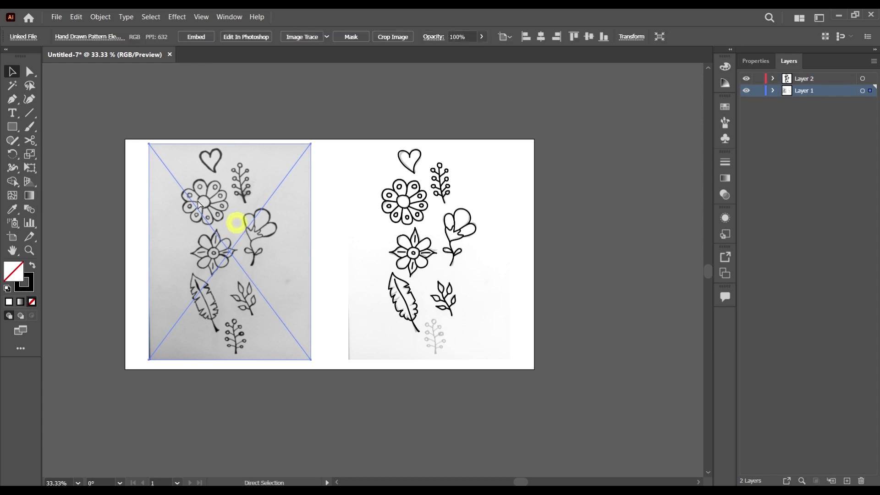
Step: Pan around the canvas and reselect the placed sketch photo
scroll(220, 215, left, 1)
scroll(197, 198, up, 1)
scroll(326, 243, right, 1)
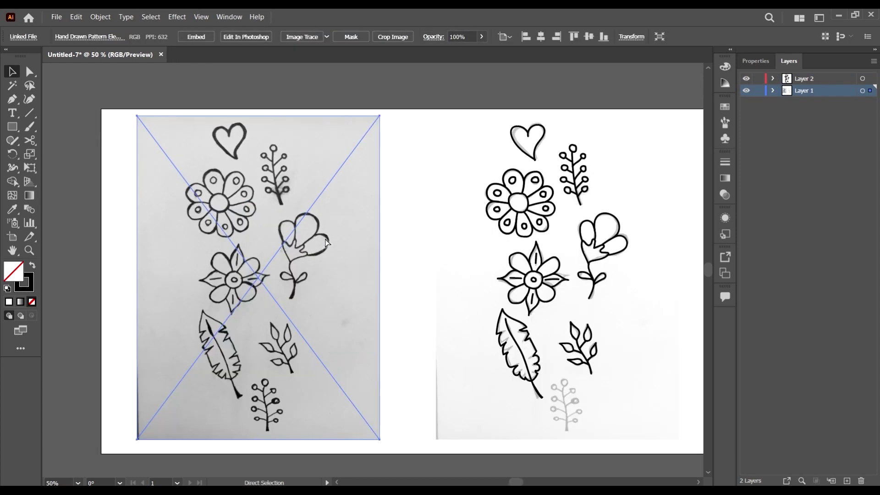
scroll(183, 168, up, 1)
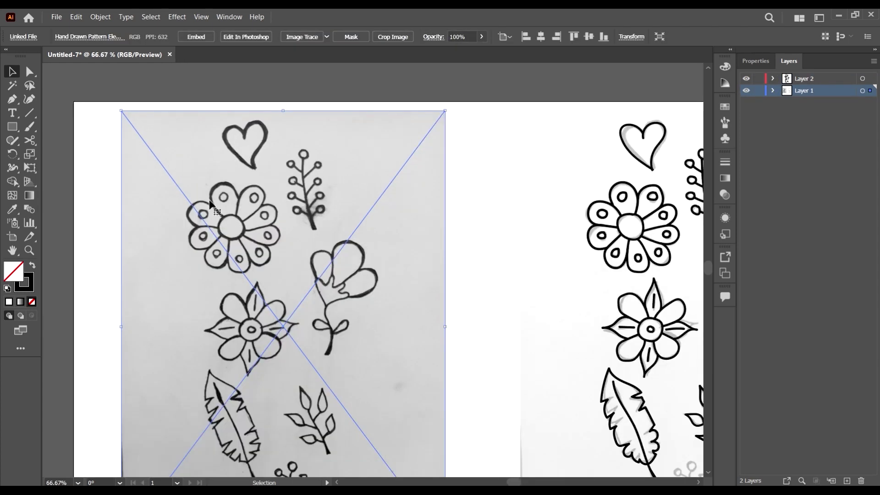
scroll(319, 168, down, 1)
click(433, 162)
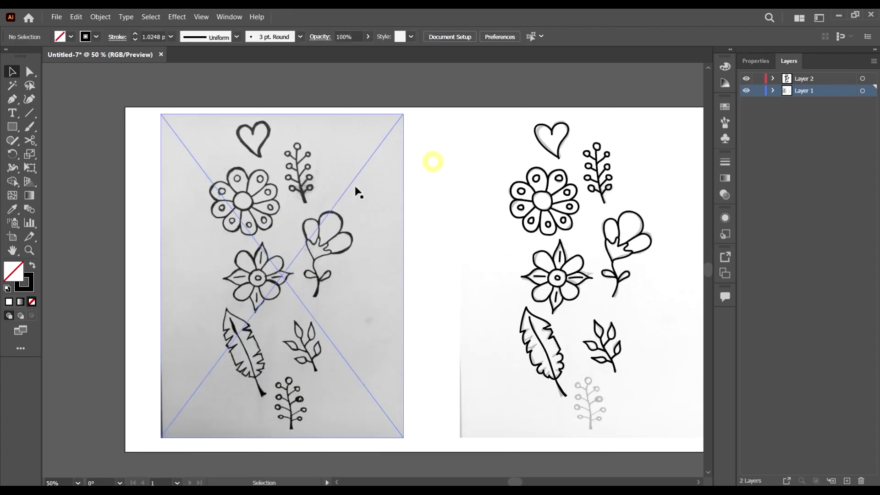
scroll(348, 187, right, 2)
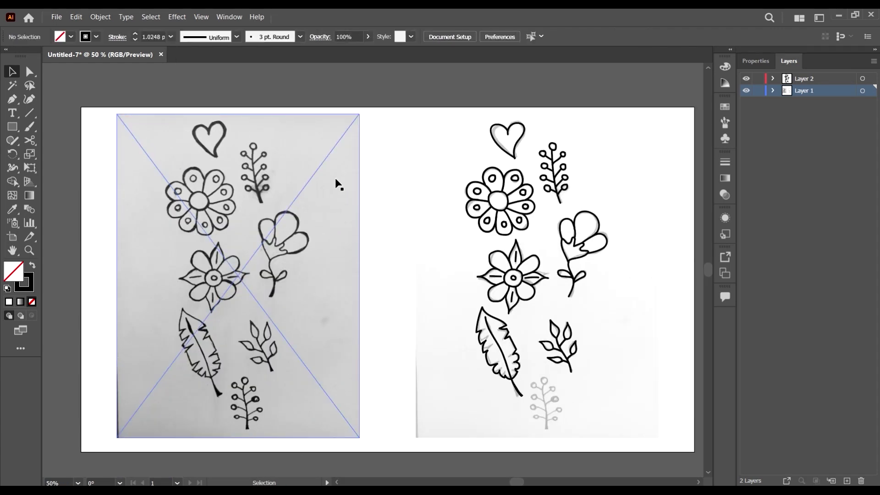
click(336, 185)
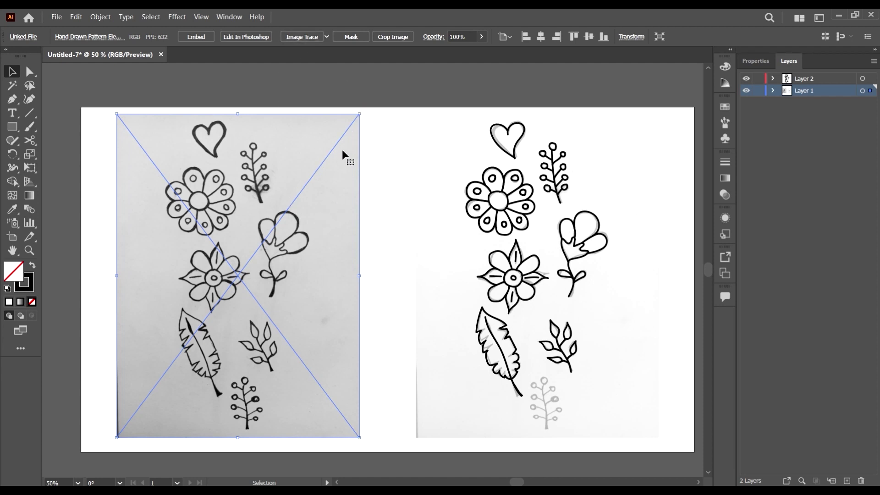
click(383, 121)
click(305, 177)
Step: Run Object > Image Trace > Make on the sketch and accept the large-image warning
click(78, 21)
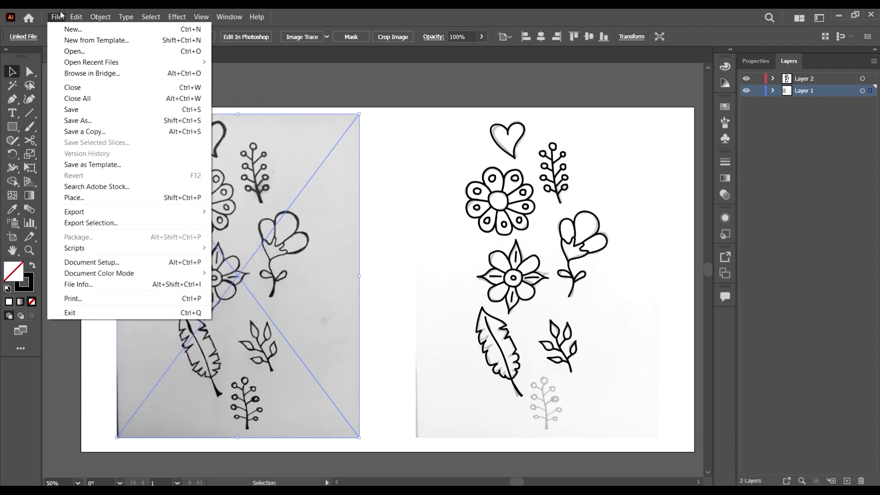
mouse_move(97, 17)
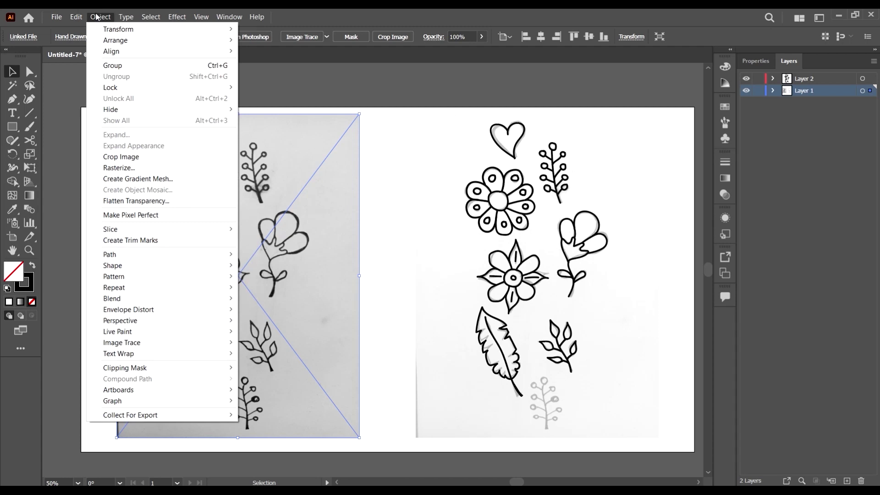
mouse_move(147, 343)
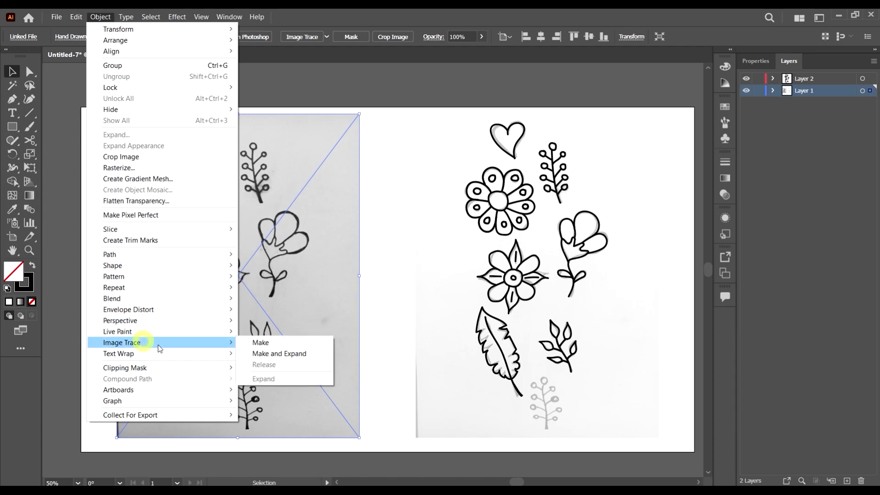
click(268, 345)
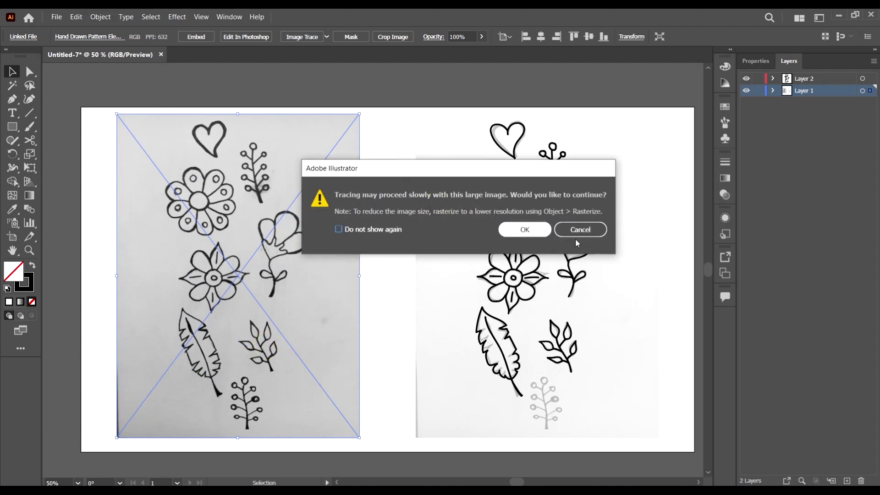
click(526, 233)
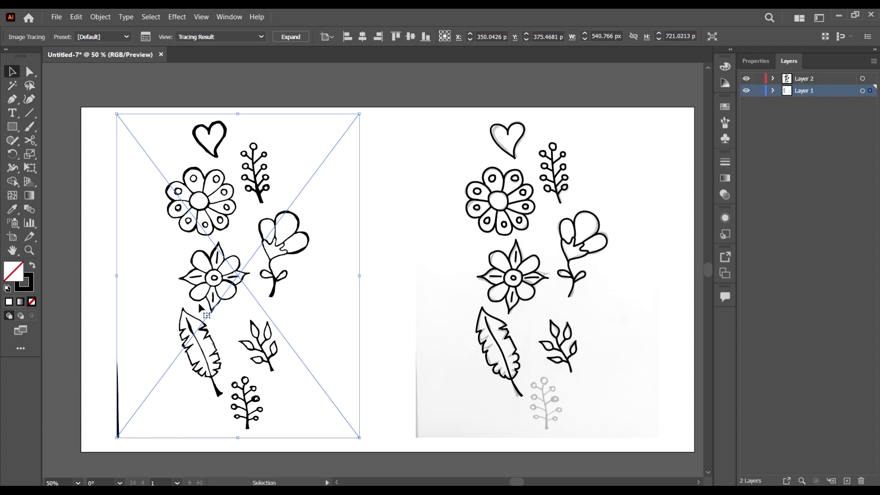
Step: Zoom in to inspect the traced doodles, then undo the Image Trace
scroll(199, 145, up, 3)
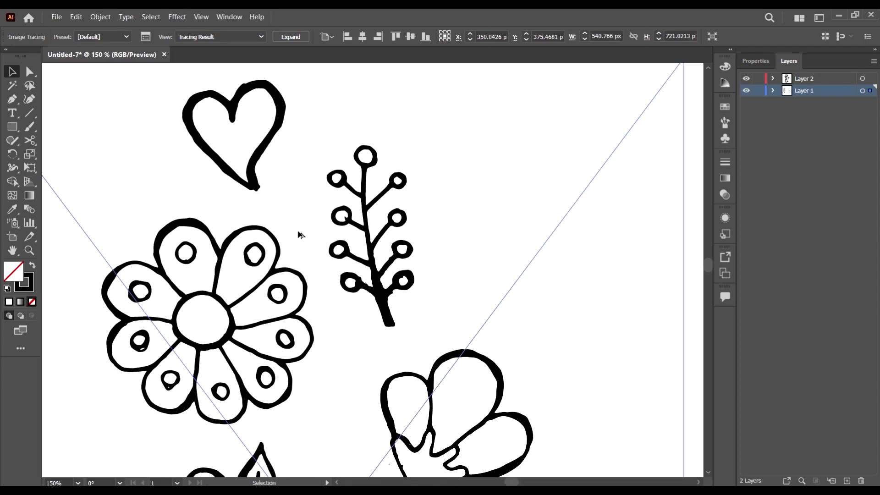
scroll(299, 236, up, 2)
scroll(406, 167, down, 4)
scroll(376, 162, down, 1)
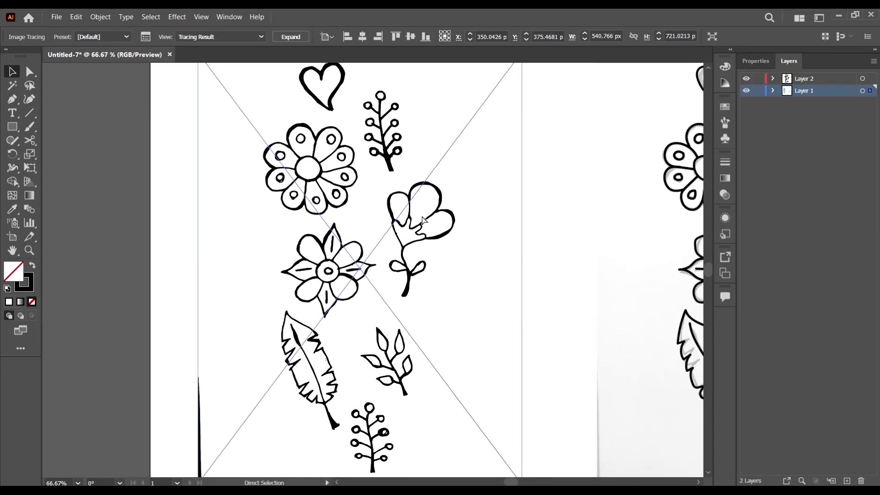
scroll(366, 197, down, 1)
scroll(362, 201, up, 8)
scroll(367, 193, down, 8)
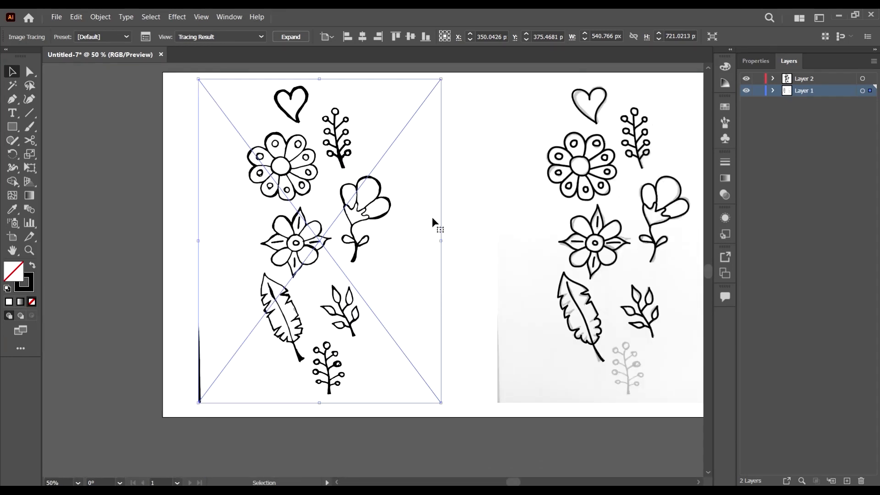
key(ctrl+z)
scroll(433, 198, up, 2)
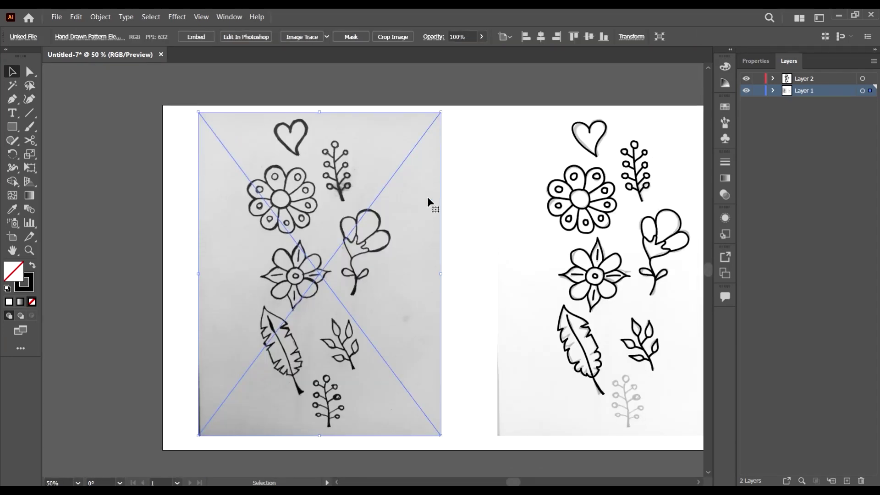
click(229, 18)
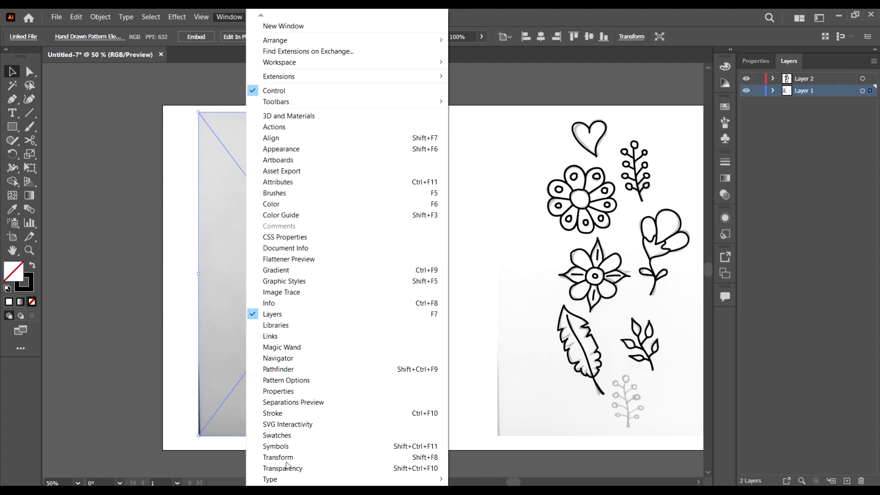
scroll(347, 252, down, 5)
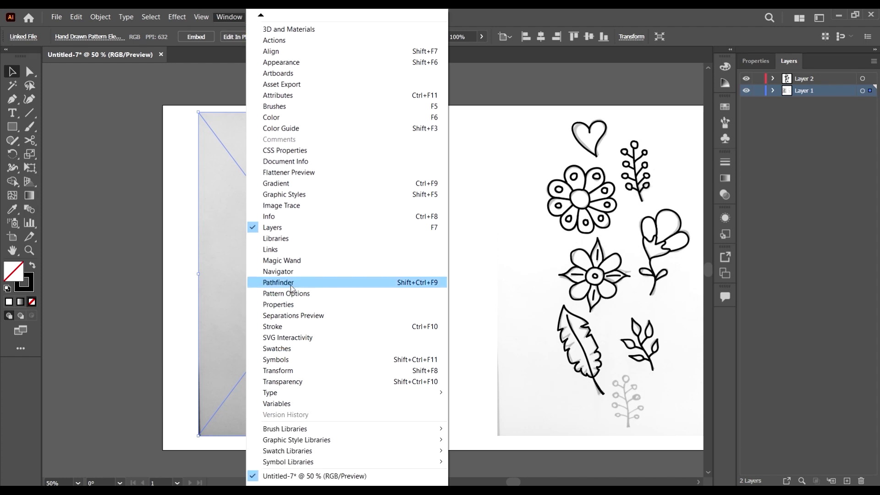
click(260, 17)
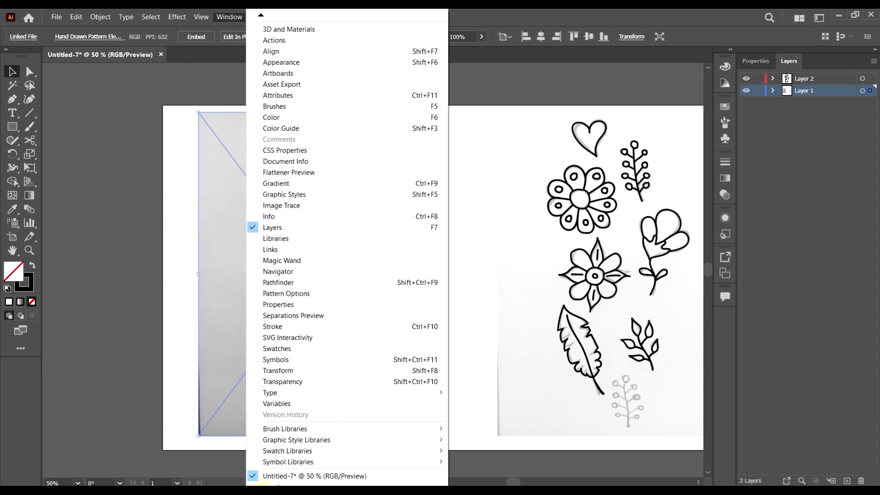
key(Escape)
click(334, 245)
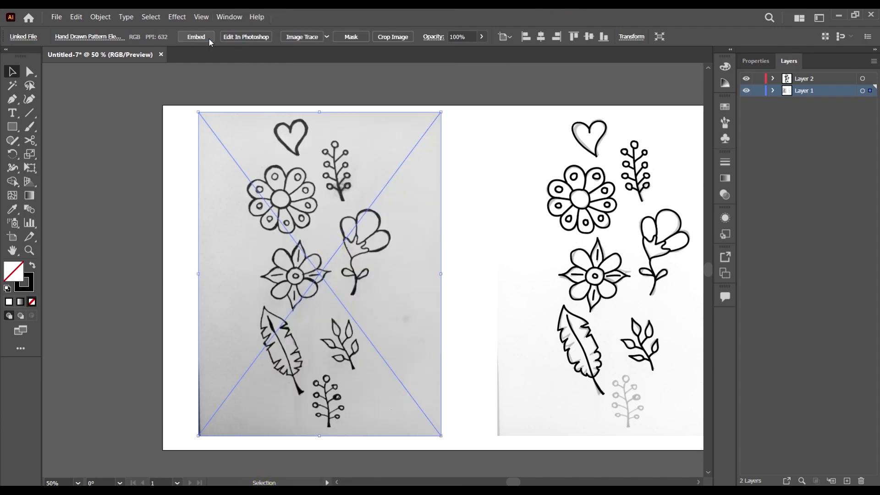
Step: Image-trace the photo from the Control bar, accept the warning, and open the Image Trace panel
click(305, 36)
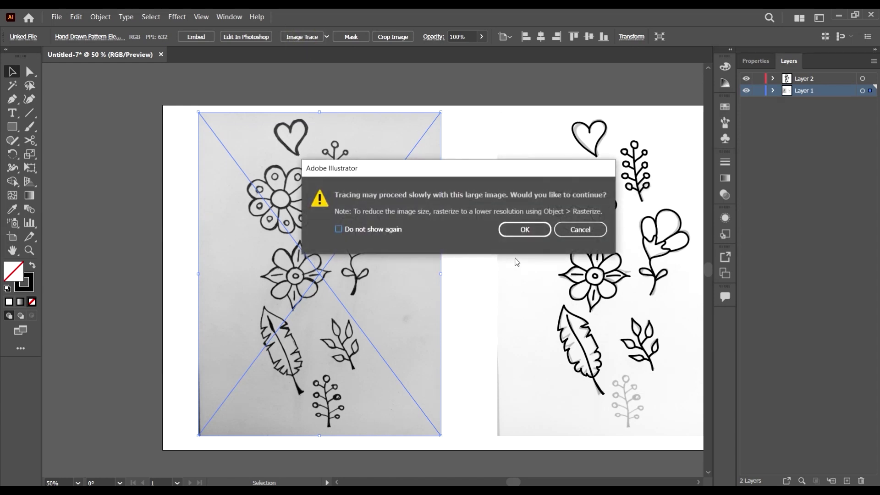
click(523, 228)
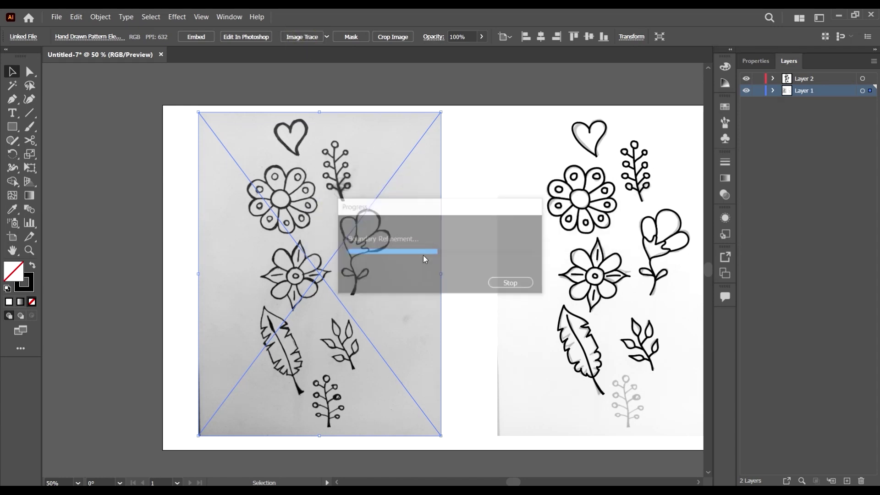
click(747, 64)
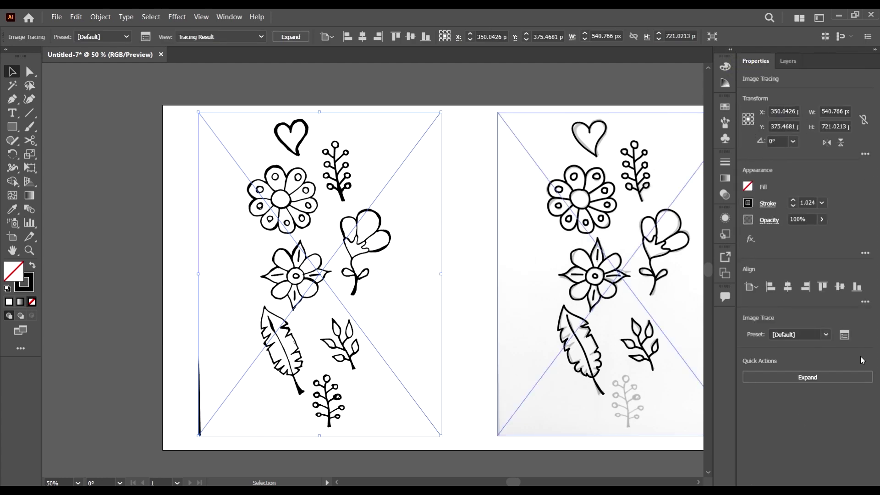
click(844, 335)
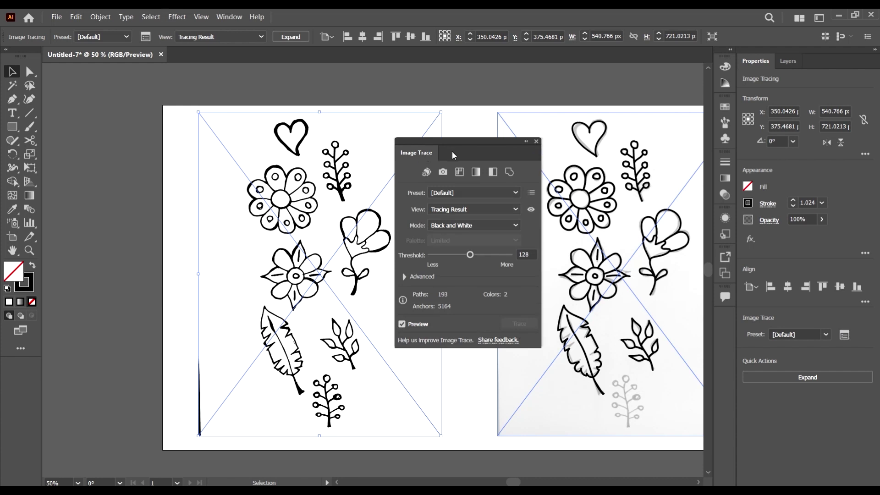
Step: Move the Image Trace panel aside and zoom out to 25%
mouse_move(452, 151)
mouse_down()
mouse_move(583, 112)
mouse_move(664, 63)
mouse_move(637, 85)
mouse_up()
scroll(316, 271, right, 2)
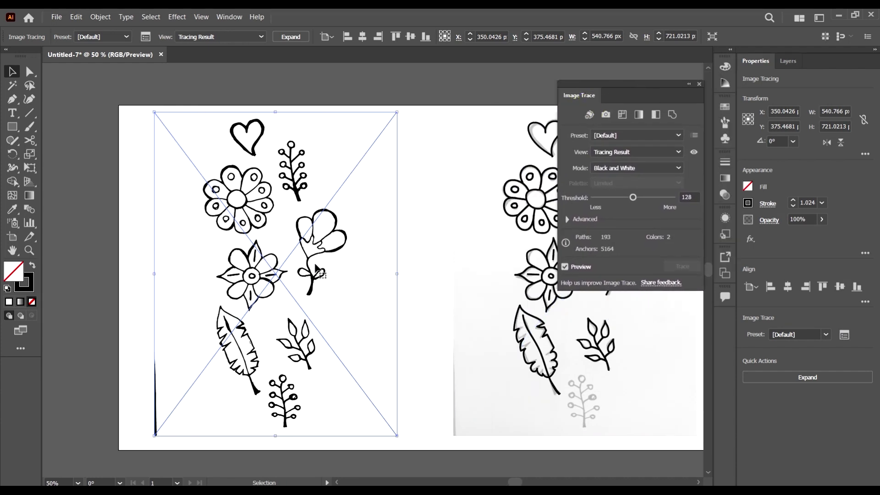
scroll(288, 242, up, 6)
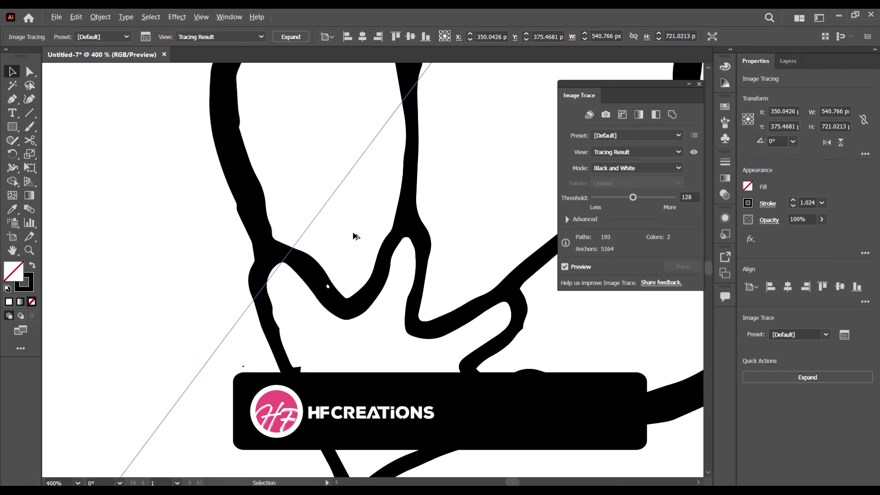
scroll(355, 236, down, 8)
scroll(362, 253, up, 3)
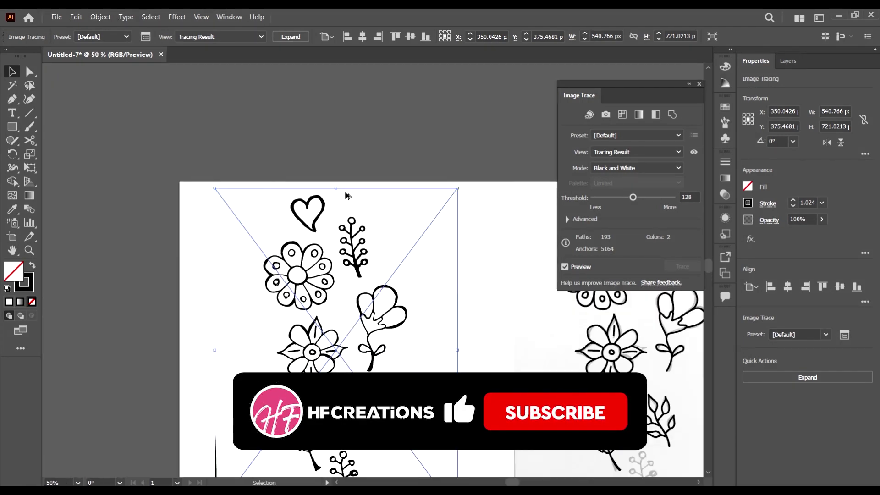
scroll(339, 193, down, 3)
scroll(311, 165, right, 2)
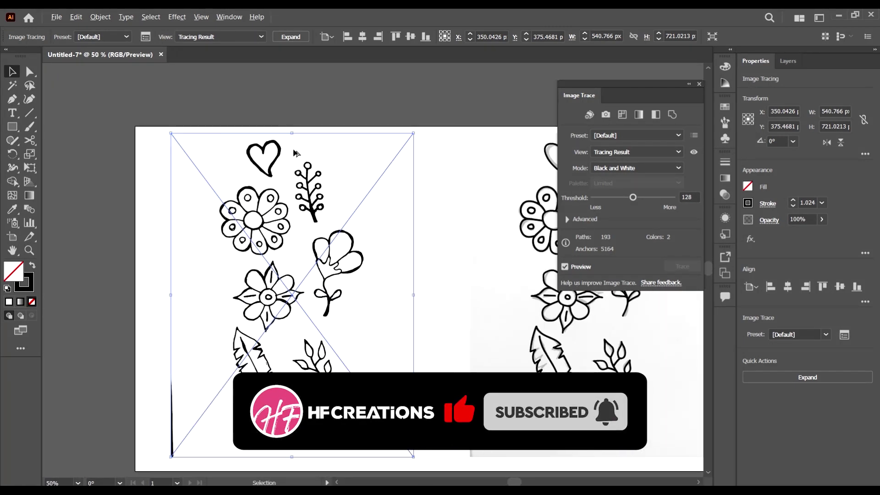
scroll(293, 147, up, 1)
scroll(488, 188, down, 1)
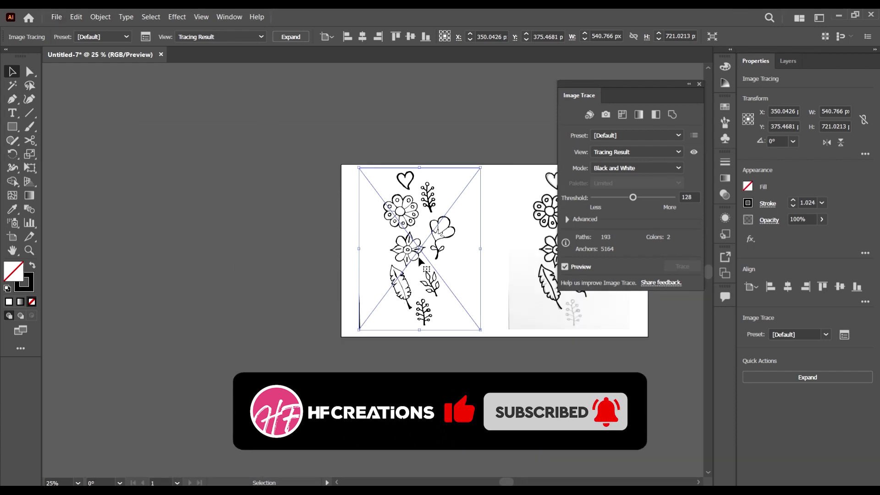
Step: Shift-drag the traced artwork about 727 px left off the artboard, then re-centre the panel
drag(418, 256, 282, 273)
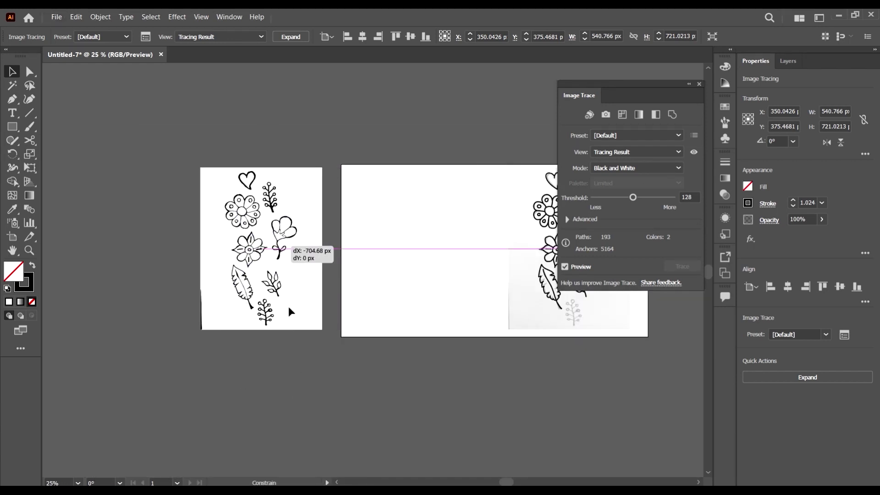
drag(288, 312, 284, 245)
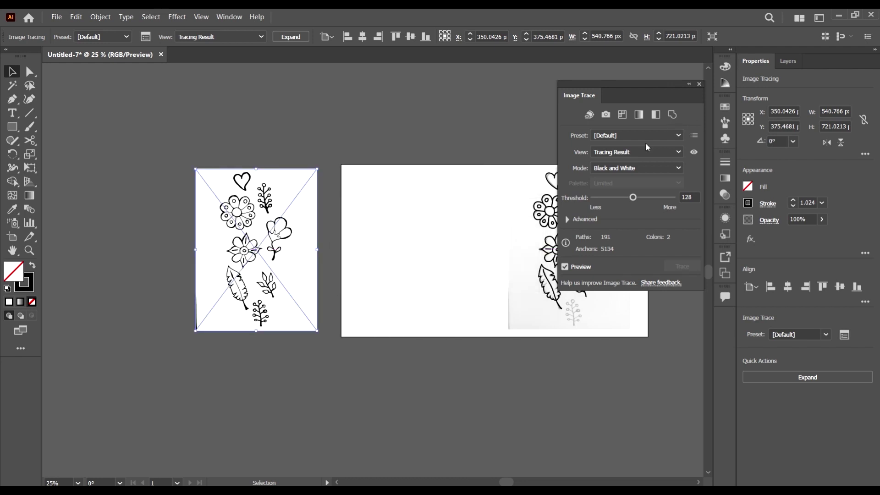
mouse_move(643, 88)
mouse_down()
mouse_move(211, 80)
mouse_move(394, 140)
mouse_move(425, 136)
mouse_up()
scroll(281, 229, up, 4)
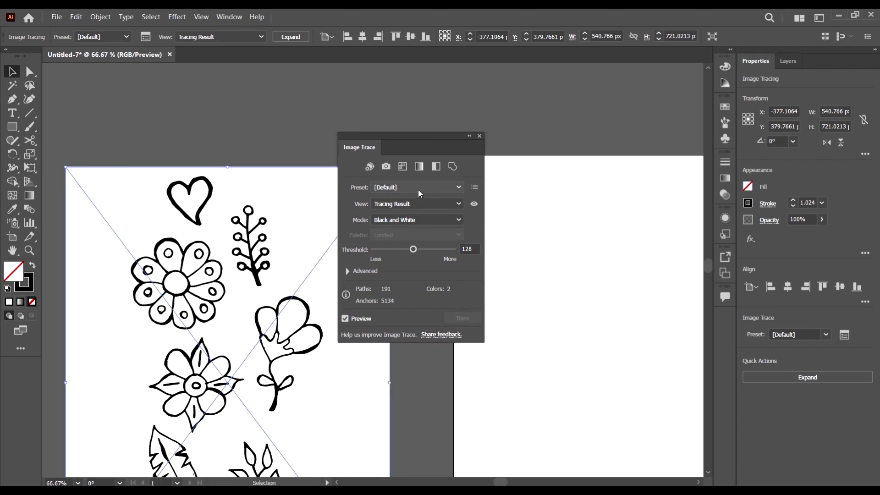
Step: Keep the trace at Tracing Result view and Black and White mode
scroll(361, 200, right, 2)
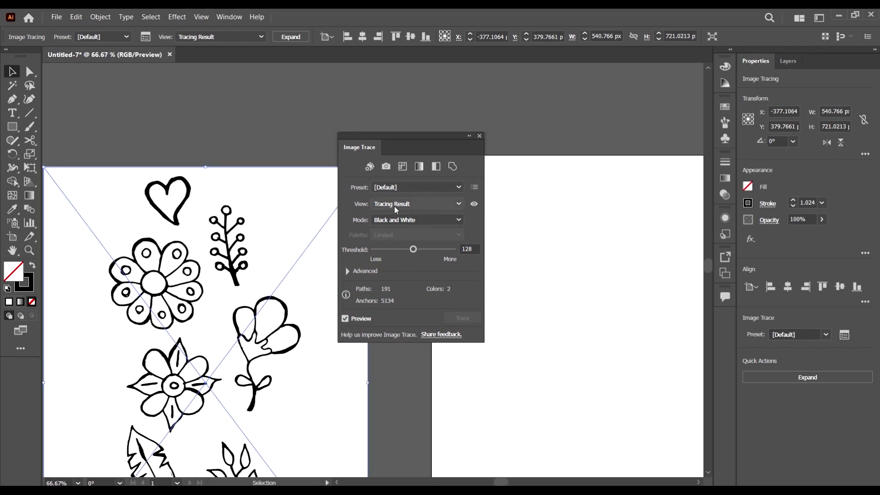
click(407, 204)
click(407, 204)
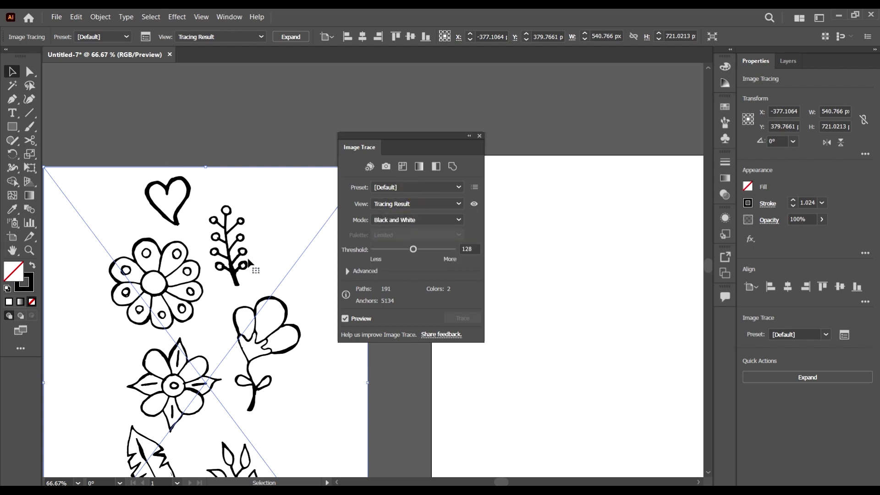
click(389, 222)
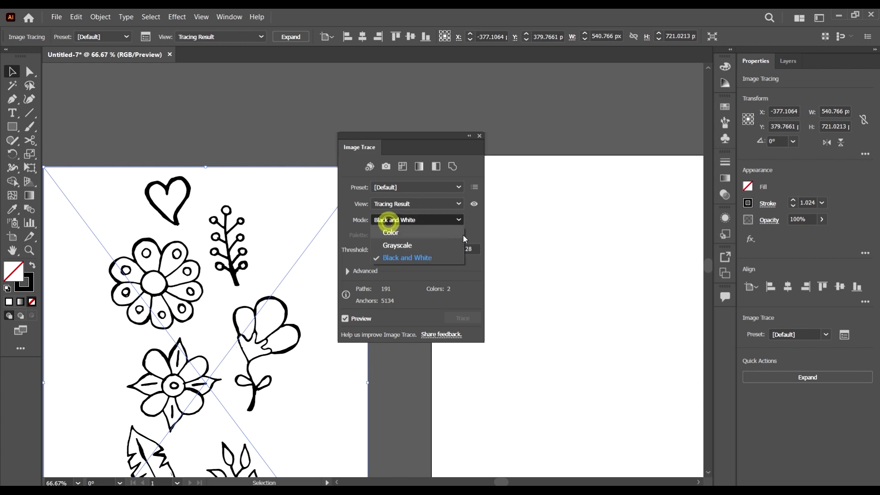
click(429, 217)
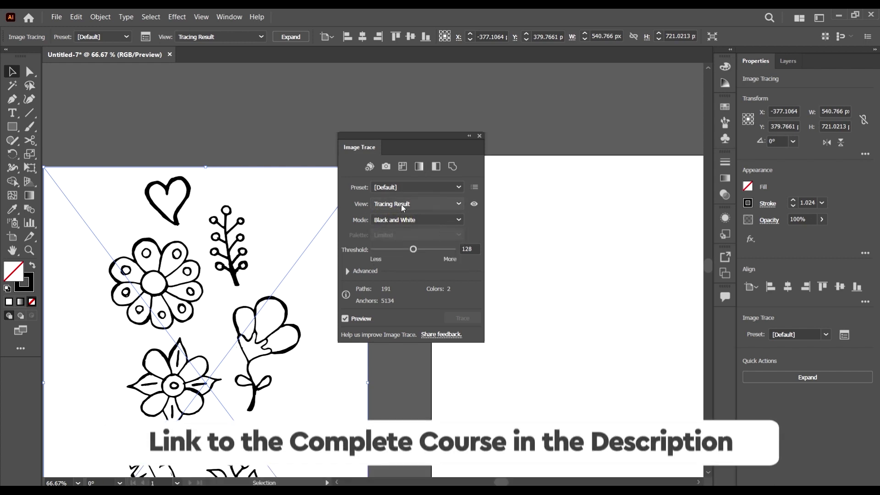
click(401, 205)
click(434, 210)
click(430, 216)
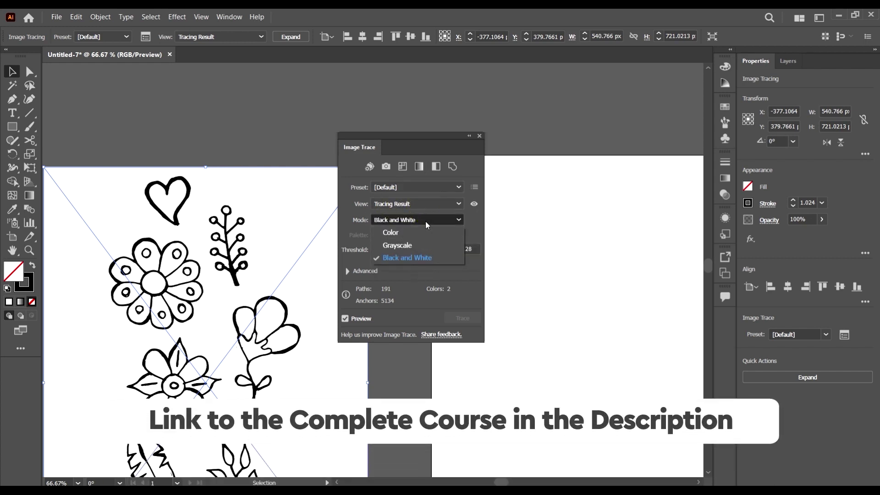
click(466, 167)
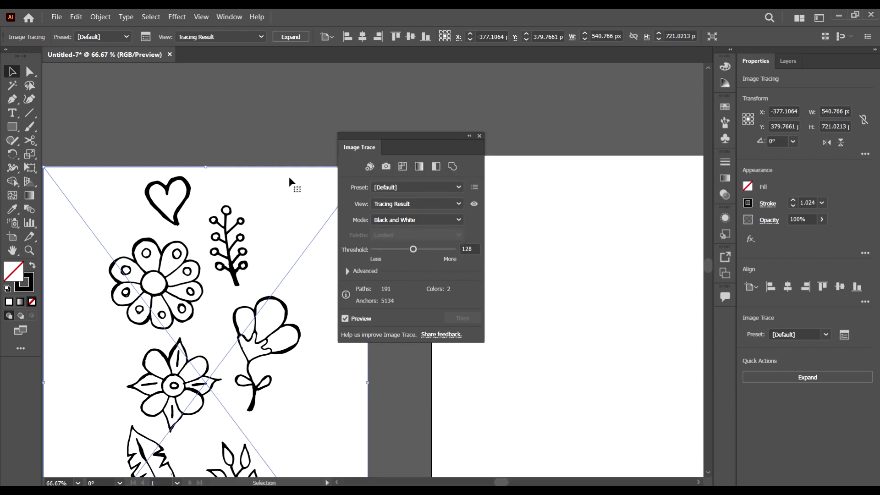
Step: Move the Image Trace panel off the traced artwork
mouse_move(429, 147)
mouse_down()
mouse_move(507, 134)
mouse_move(513, 144)
mouse_up()
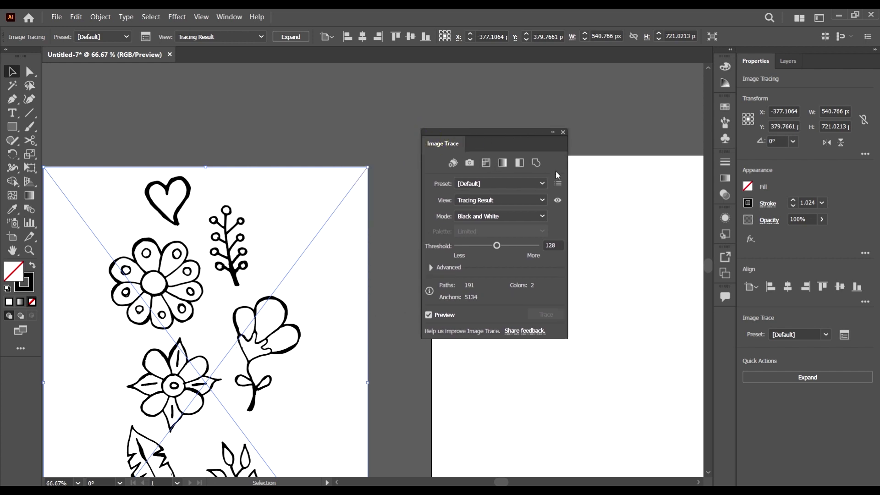
scroll(323, 233, down, 2)
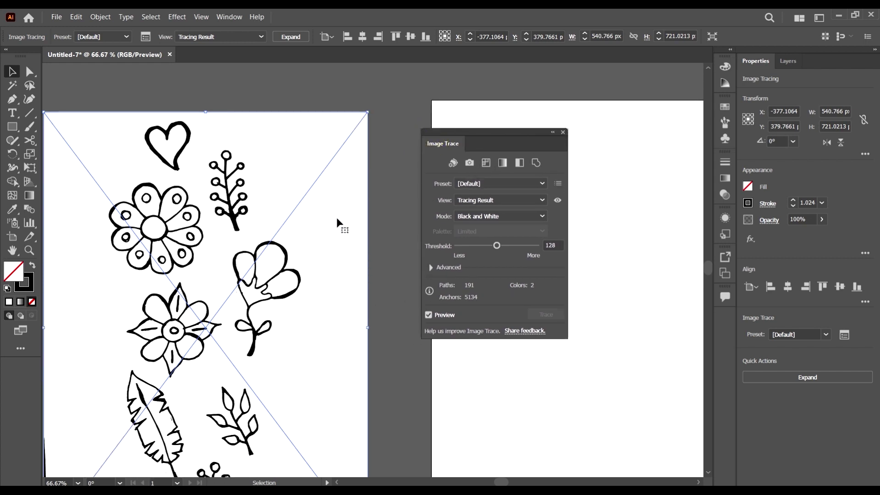
alt+scroll(336, 217, down, 1)
alt+scroll(194, 186, up, 2)
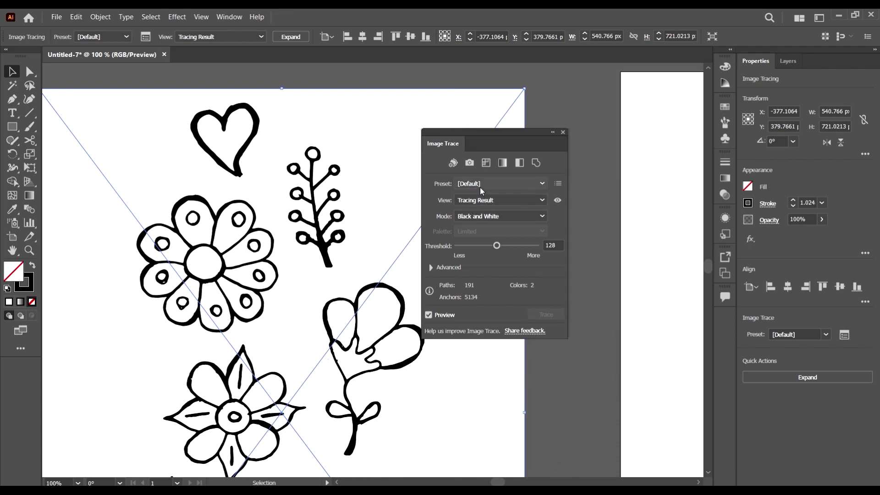
scroll(268, 149, up, 2)
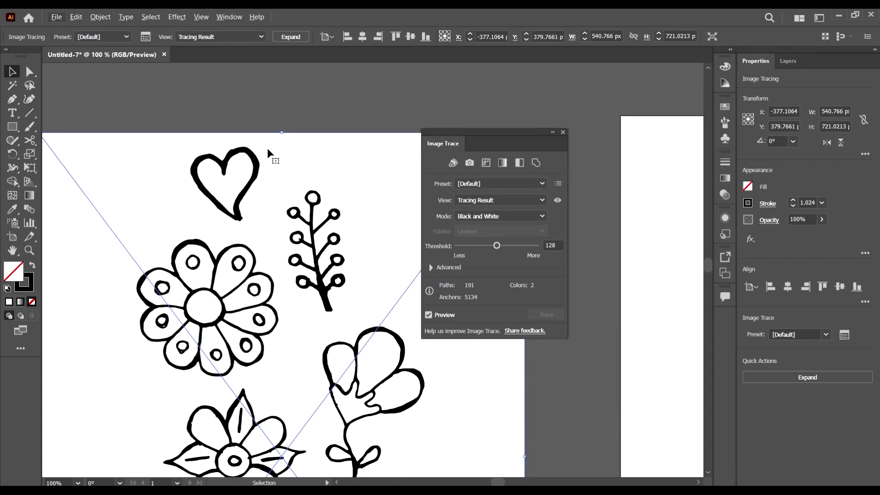
alt+scroll(343, 221, down, 1)
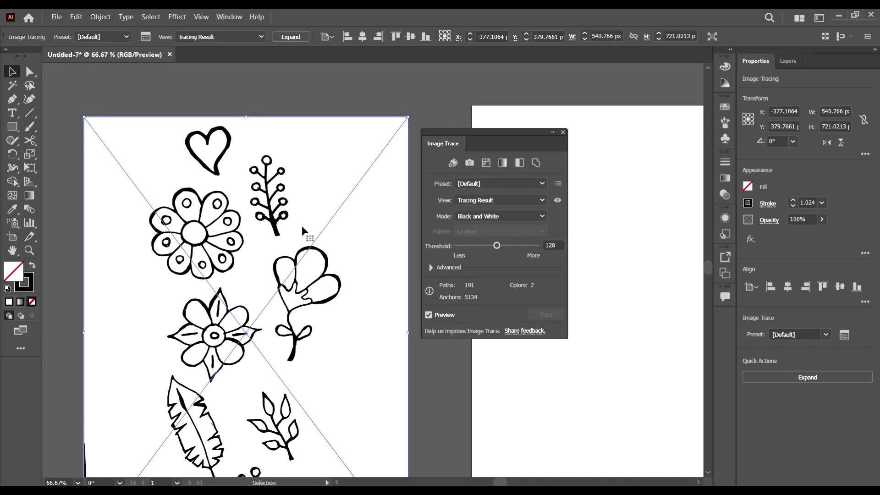
Step: Expand the Advanced tracing settings and raise Paths to 71%
click(431, 267)
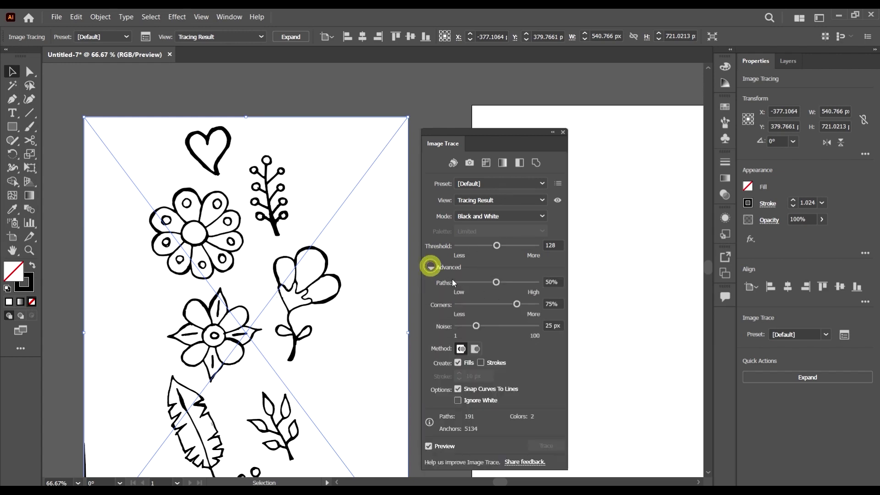
alt+scroll(280, 175, up, 3)
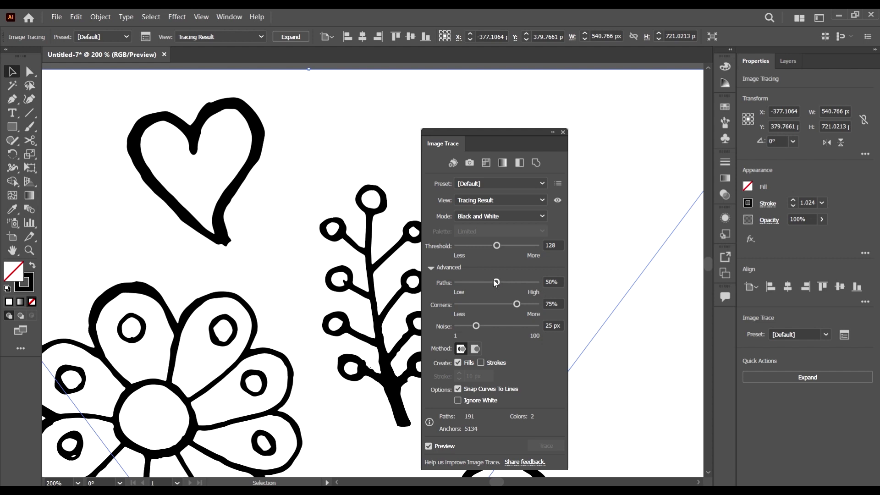
drag(495, 283, 517, 284)
scroll(266, 259, down, 10)
scroll(216, 246, up, 2)
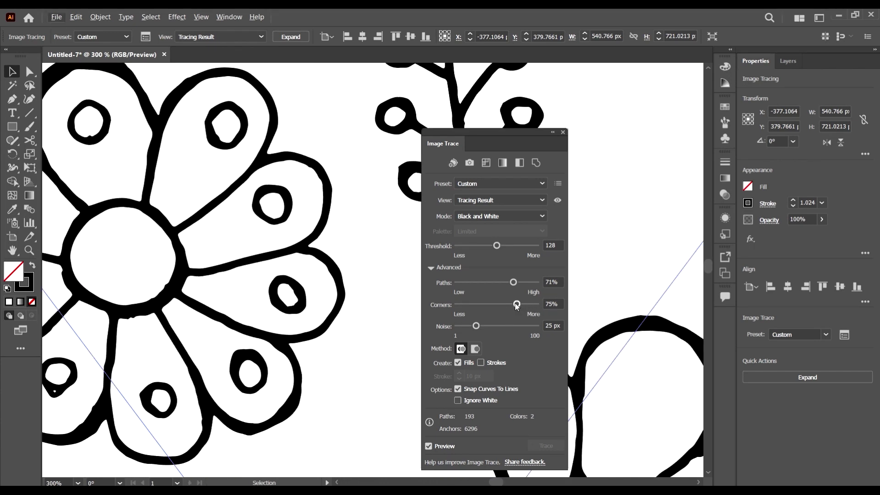
Step: Lower Corners to 24% and raise the Noise setting
drag(516, 305, 475, 304)
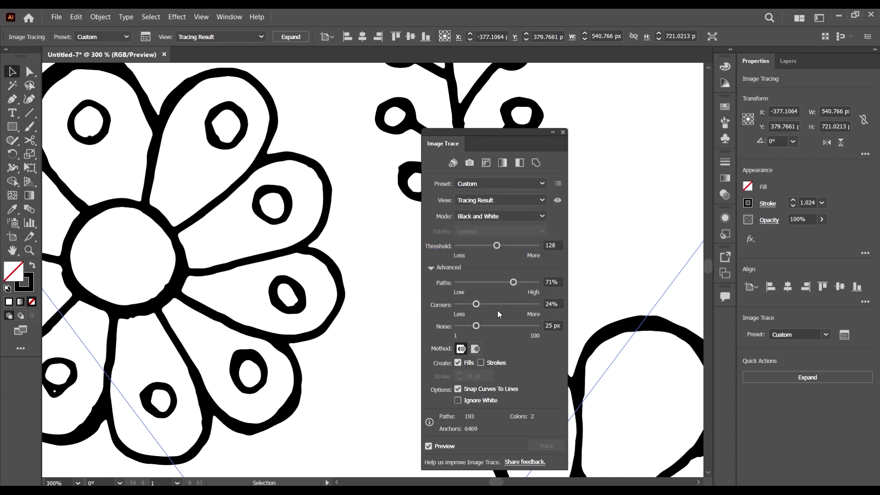
scroll(173, 281, up, 2)
scroll(232, 287, up, 1)
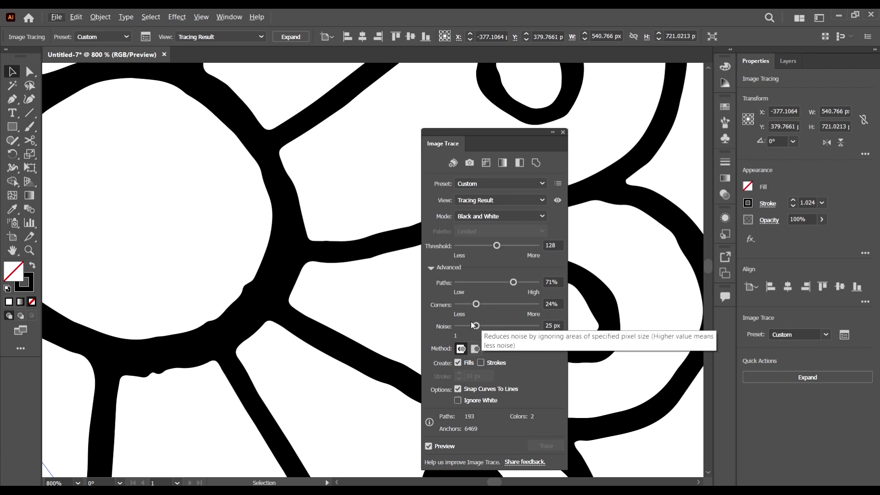
drag(476, 326, 523, 325)
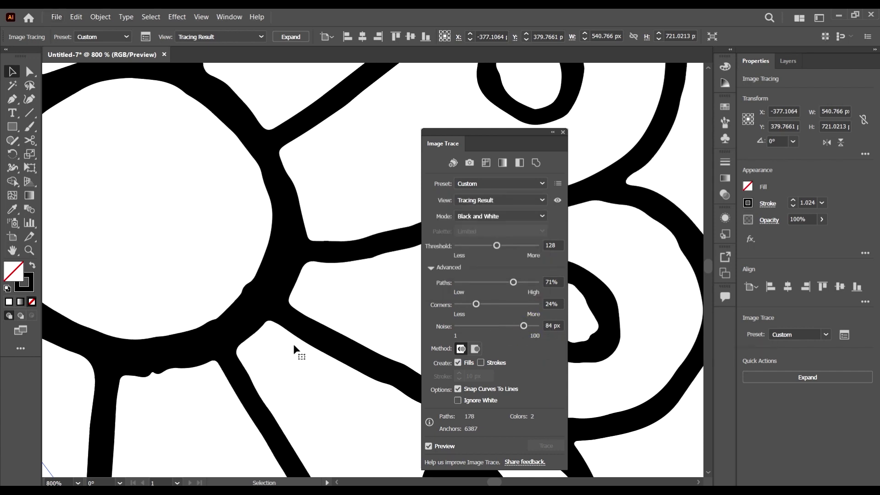
scroll(234, 325, up, 3)
scroll(233, 314, down, 3)
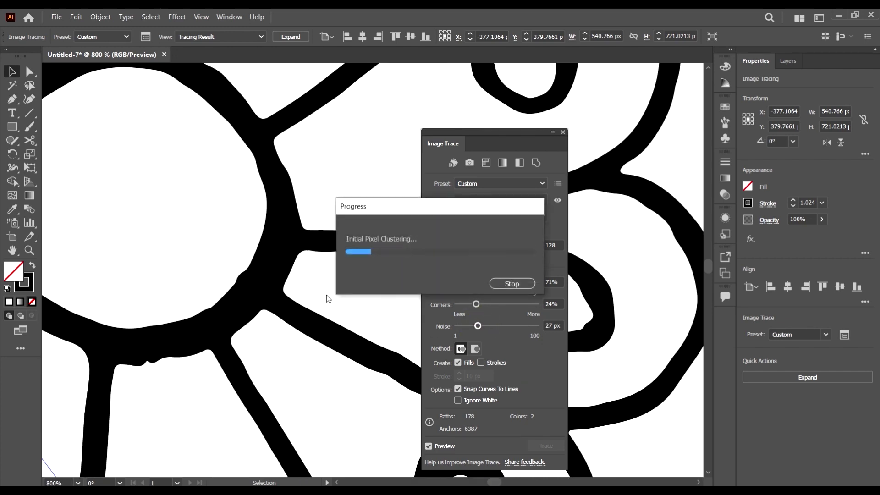
scroll(321, 293, down, 5)
scroll(372, 245, up, 4)
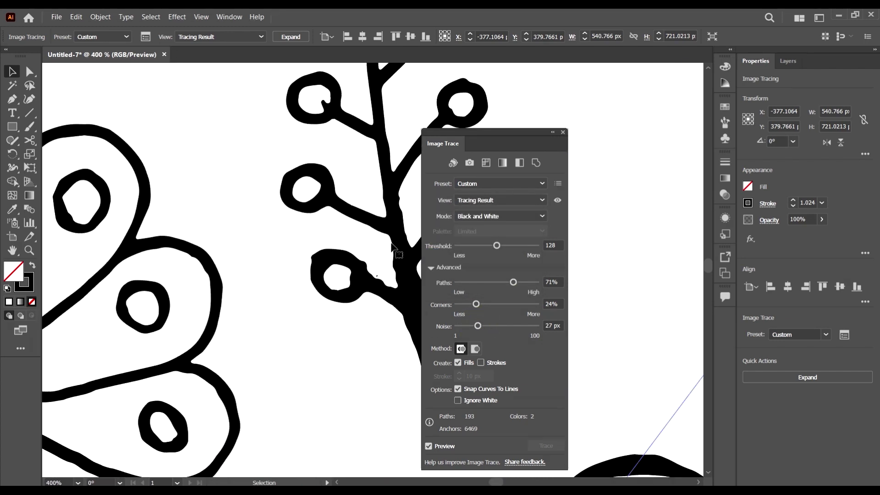
scroll(353, 236, up, 3)
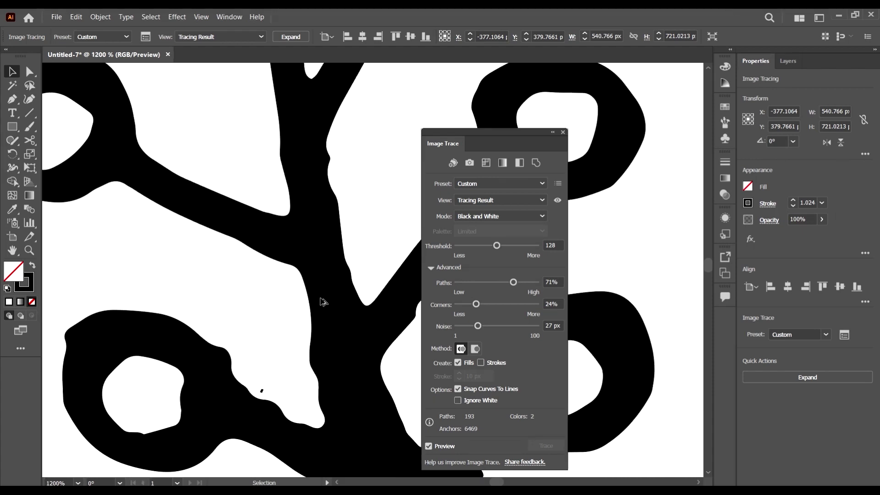
scroll(324, 301, down, 3)
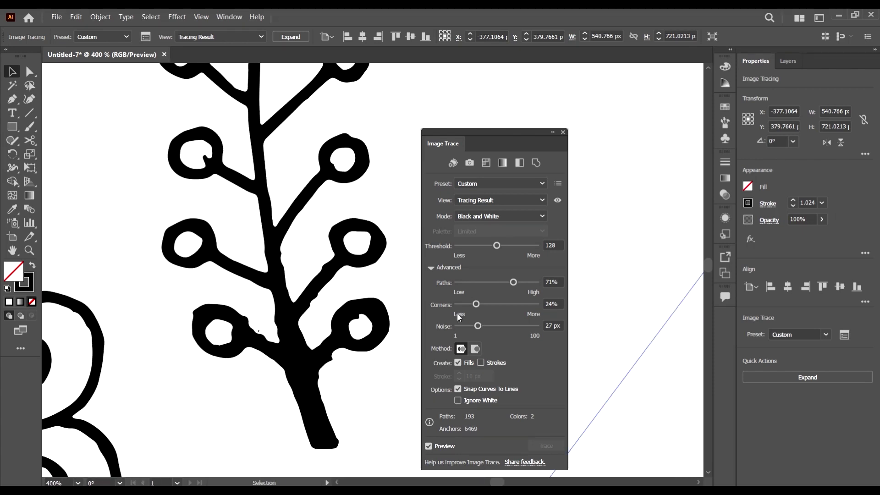
scroll(373, 285, down, 2)
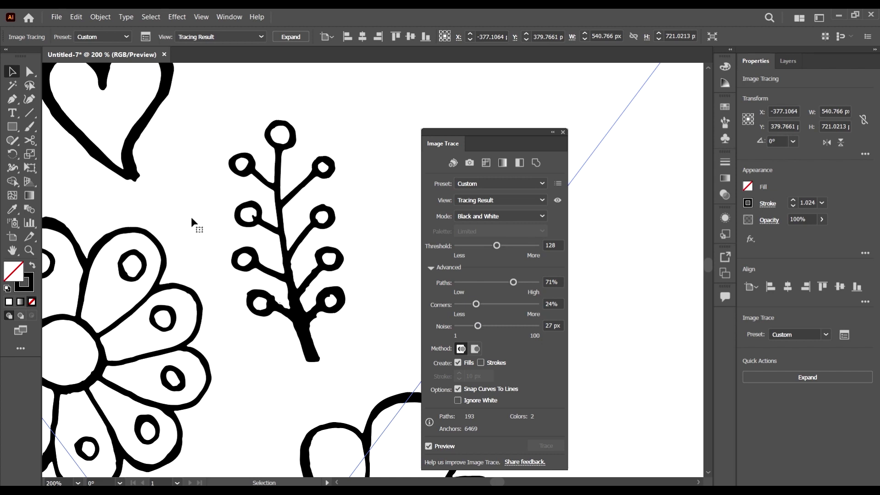
scroll(184, 211, up, 3)
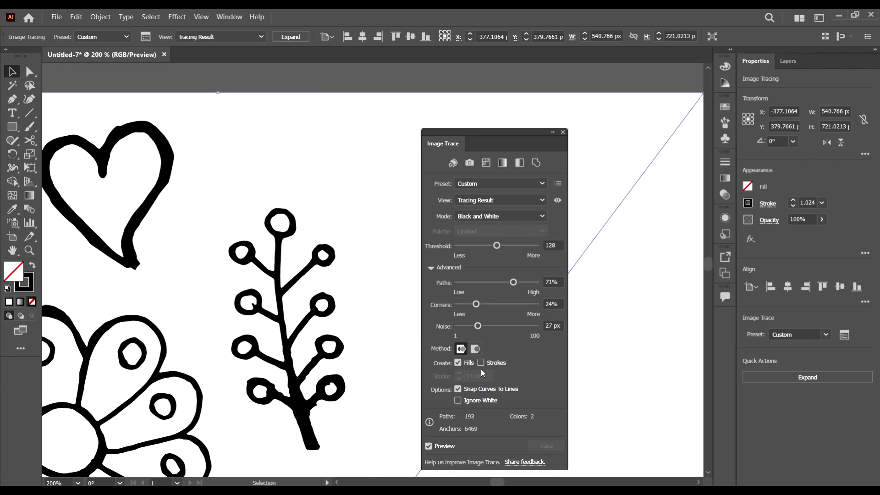
scroll(360, 291, left, 2)
Step: Readjust Paths to 73%, move the panel up, and turn on Ignore White
drag(505, 282, 493, 283)
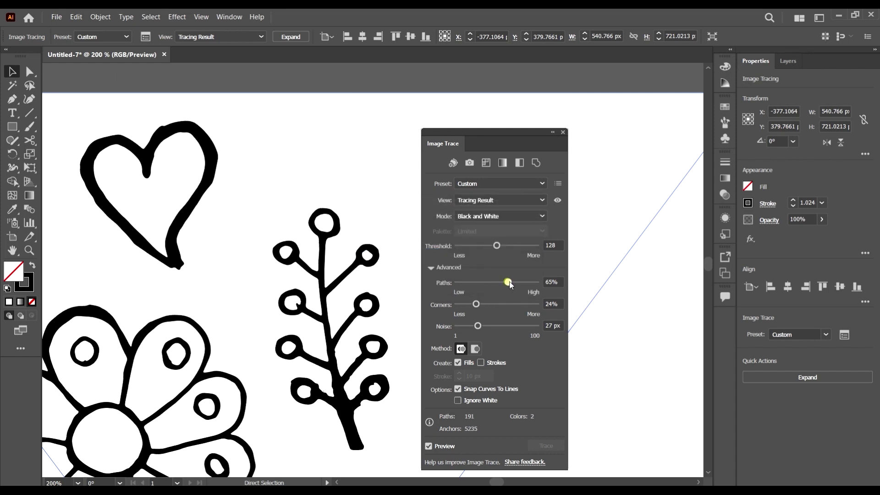
drag(507, 281, 514, 282)
drag(507, 131, 544, 59)
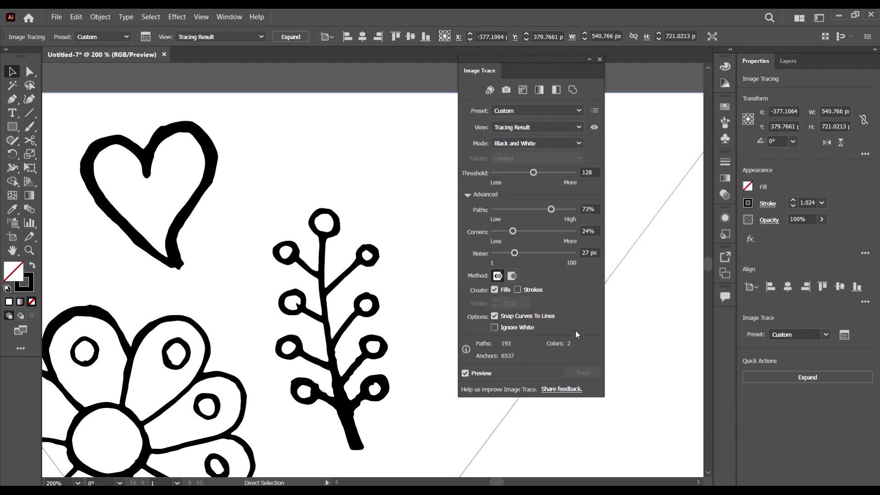
click(494, 327)
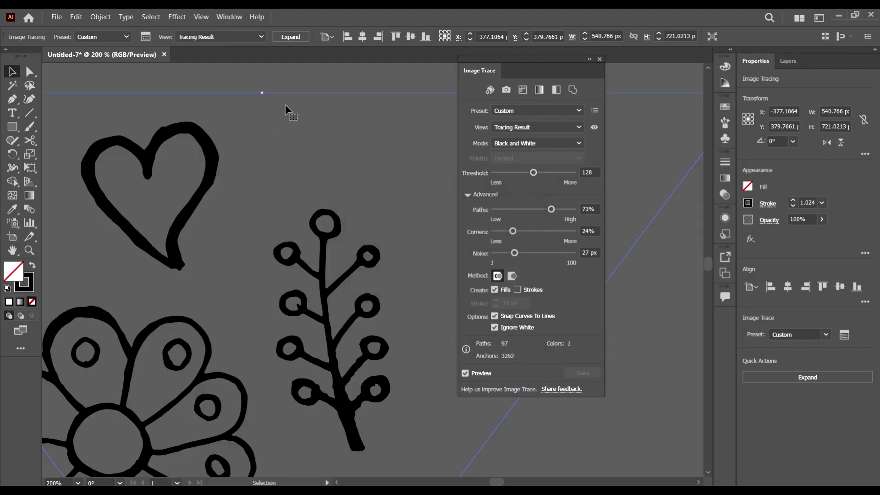
scroll(285, 221, down, 4)
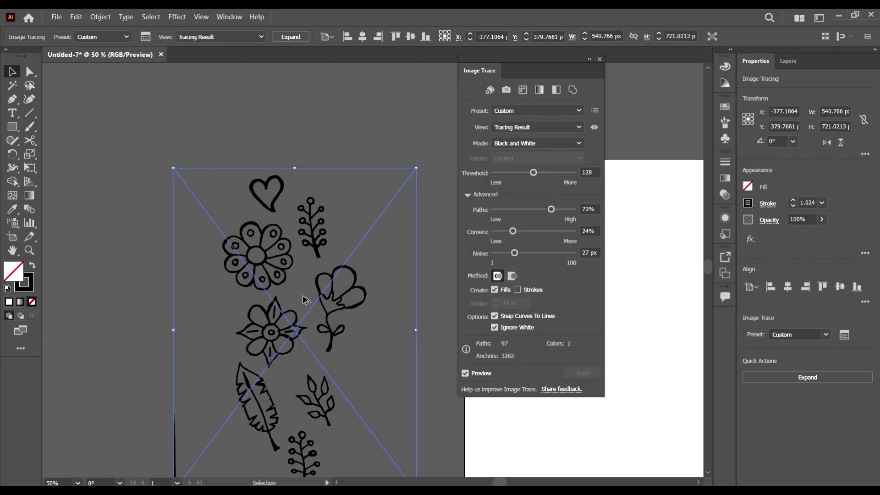
scroll(304, 300, down, 3)
scroll(337, 316, up, 4)
scroll(339, 298, down, 2)
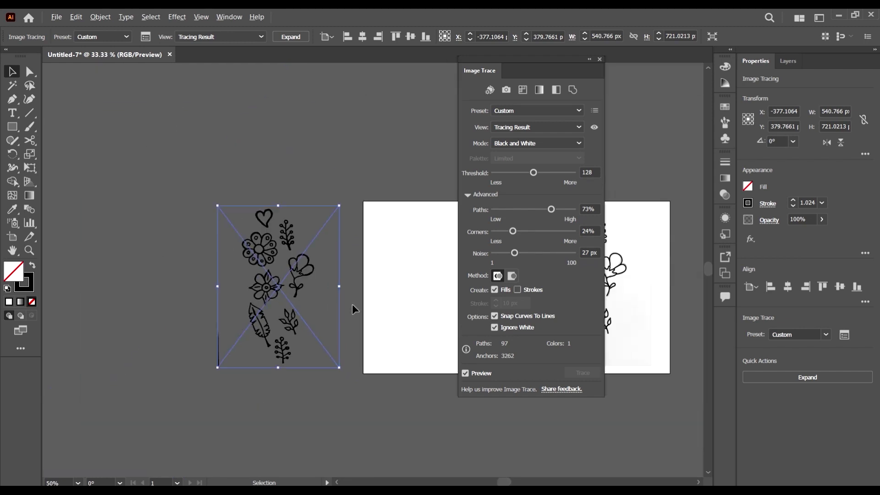
scroll(314, 275, up, 4)
scroll(259, 236, down, 3)
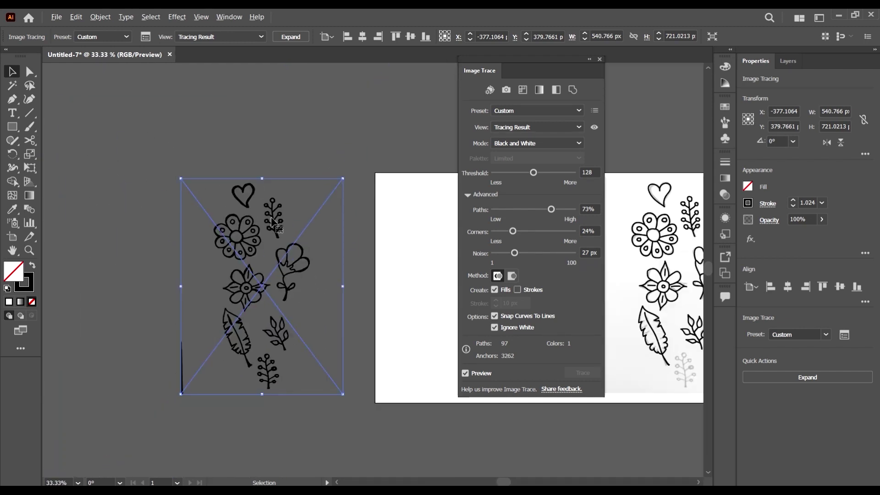
scroll(271, 224, up, 5)
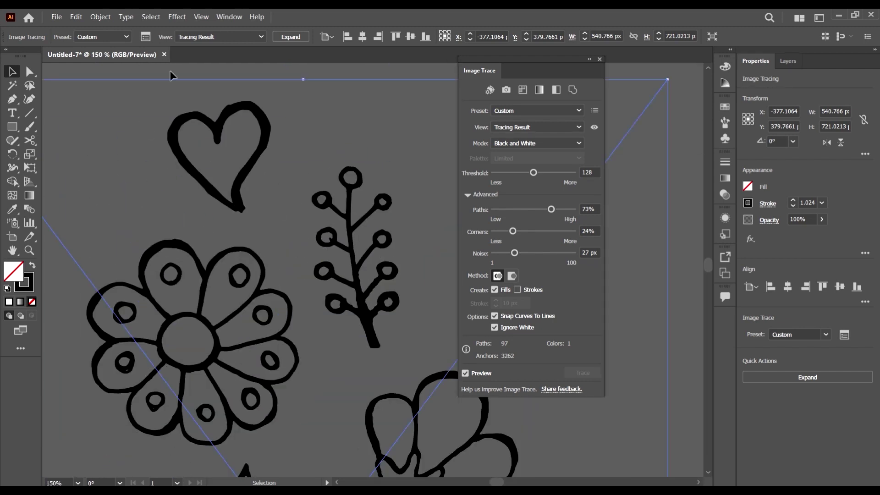
Step: Turn Ignore White back off, zoom out to the whole artboard, and close the Image Trace panel
click(494, 328)
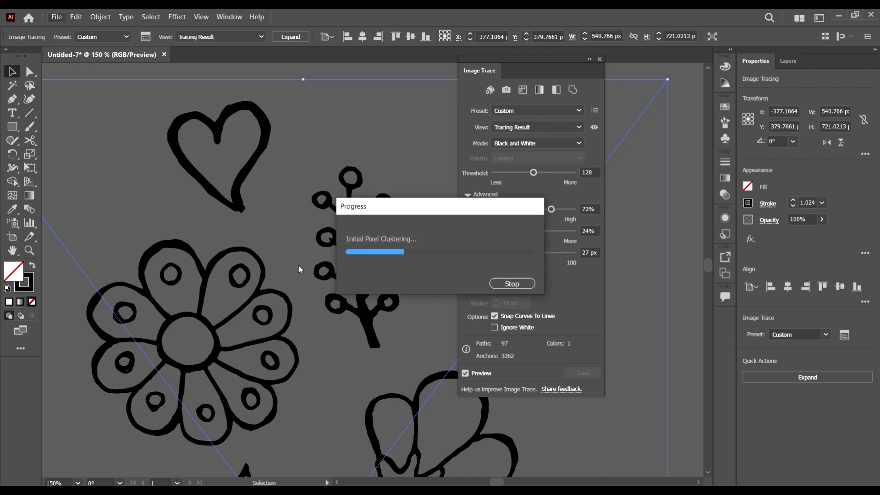
key(ctrl+minus)
key(ctrl+minus)
key(ctrl+minus)
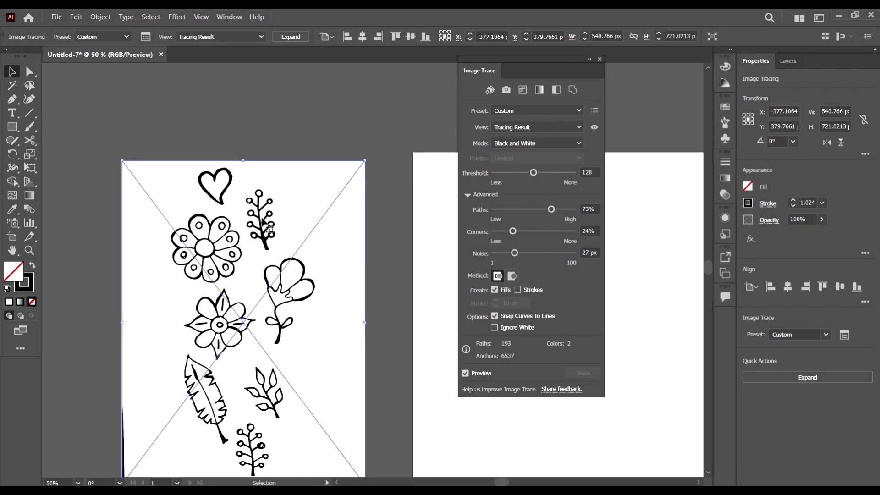
scroll(265, 224, down, 2)
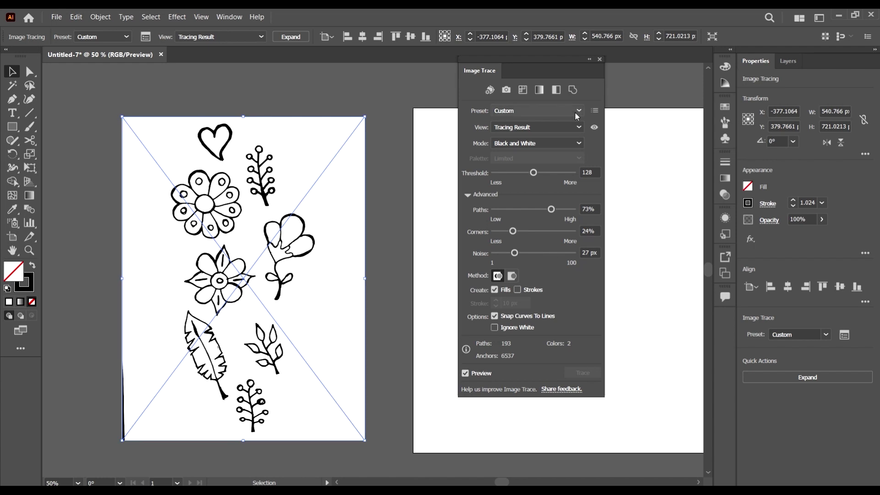
click(600, 59)
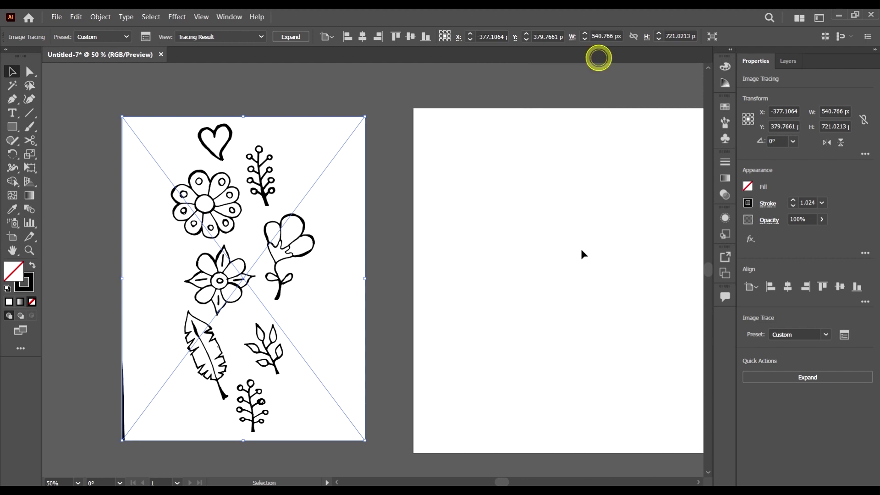
Step: Expand the traced doodles into editable paths and ungroup them
click(819, 375)
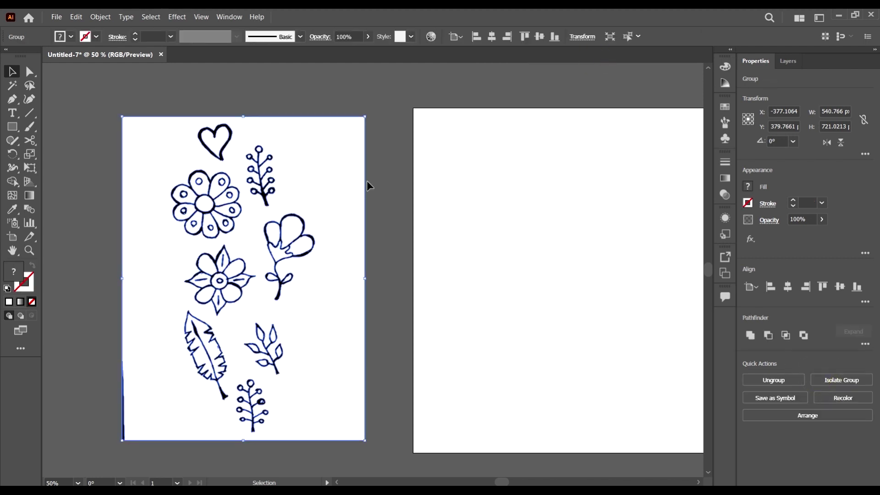
click(368, 148)
click(343, 142)
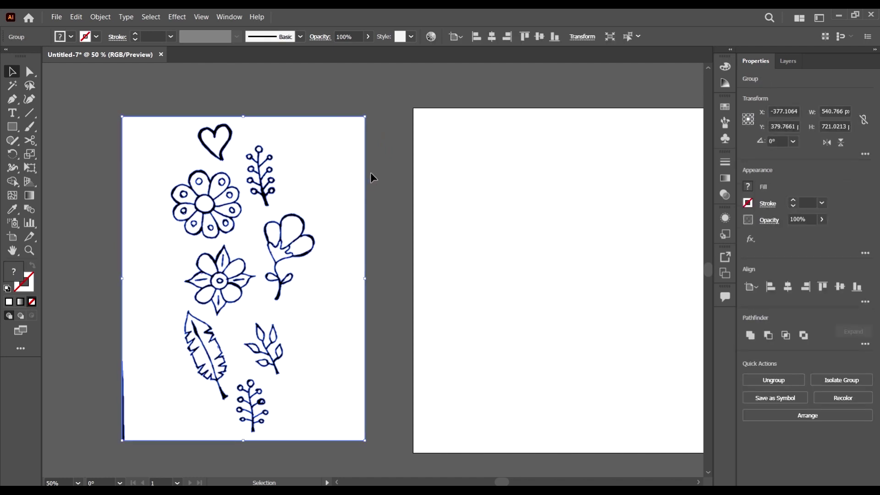
right_click(337, 151)
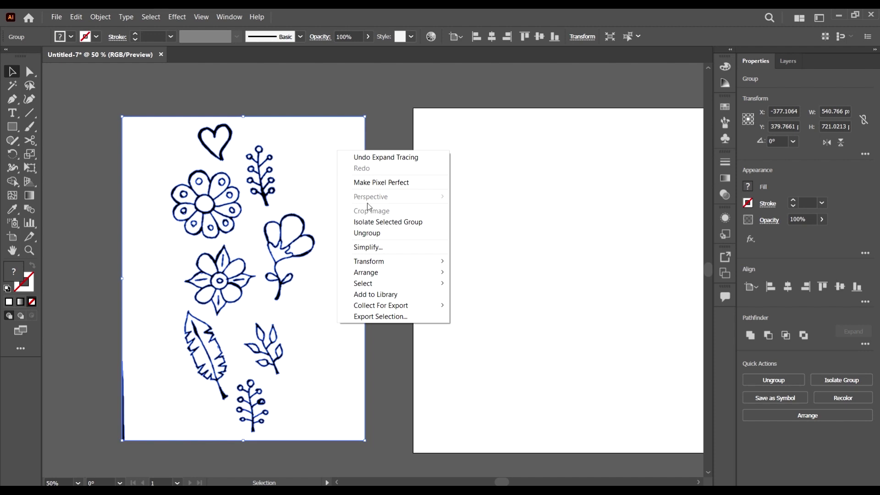
click(367, 233)
click(391, 167)
Step: Drag the doodle outlines away from the background and remove the stray line below
mouse_move(337, 166)
mouse_down()
mouse_move(363, 181)
mouse_move(466, 189)
mouse_move(543, 145)
mouse_move(401, 157)
mouse_move(200, 135)
mouse_move(177, 94)
mouse_up()
scroll(400, 155, down, 1)
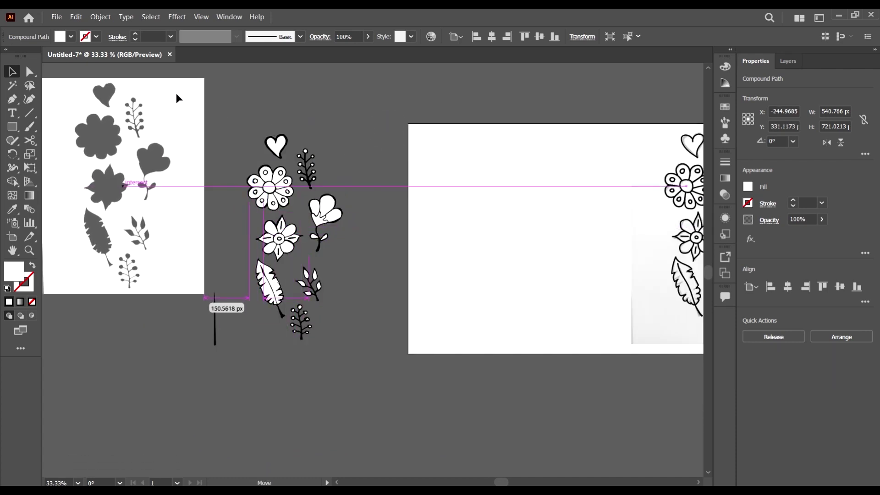
click(211, 320)
drag(219, 343, 197, 307)
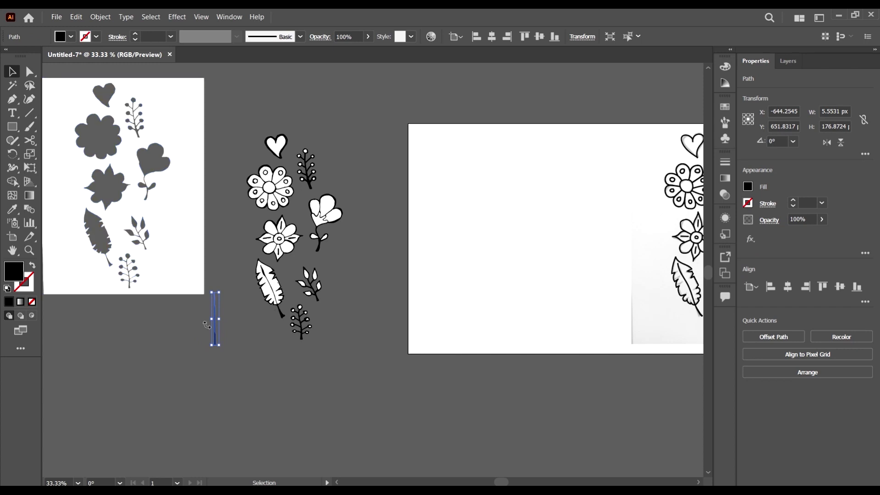
key(ctrl+z)
key(ctrl+z)
key(ctrl+z)
key(ctrl+z)
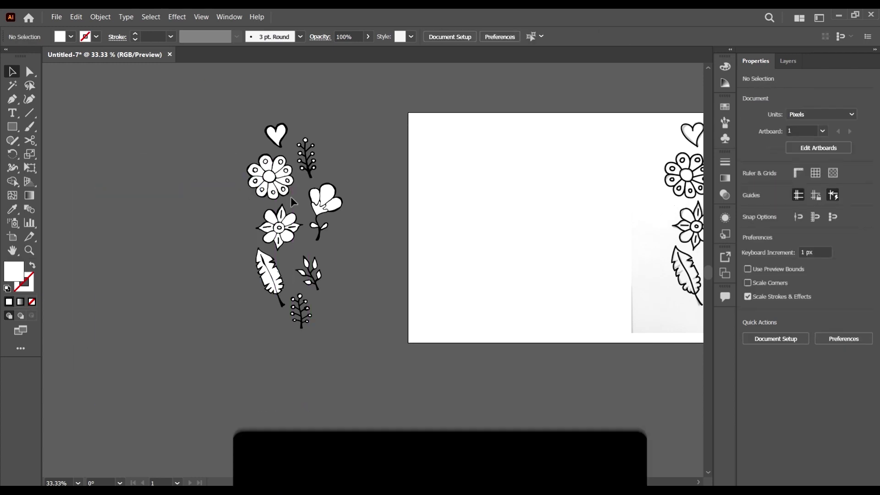
Step: Show the Layers panel with Layer 2 and Layer 1, toggling Layer 1 off and on
scroll(308, 175, down, 2)
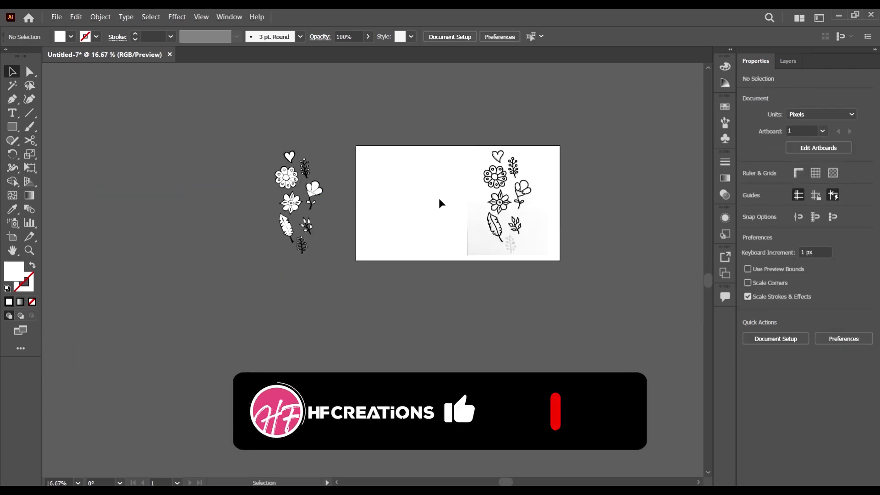
scroll(439, 198, up, 2)
scroll(405, 210, right, 3)
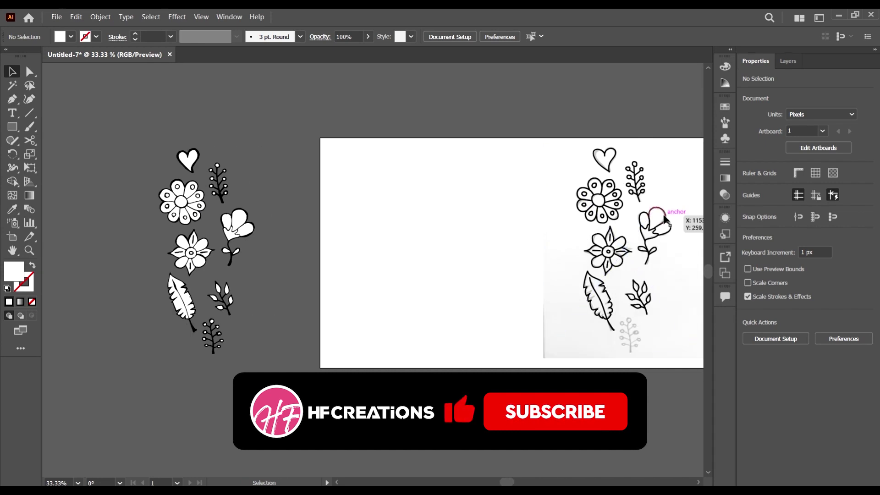
click(789, 61)
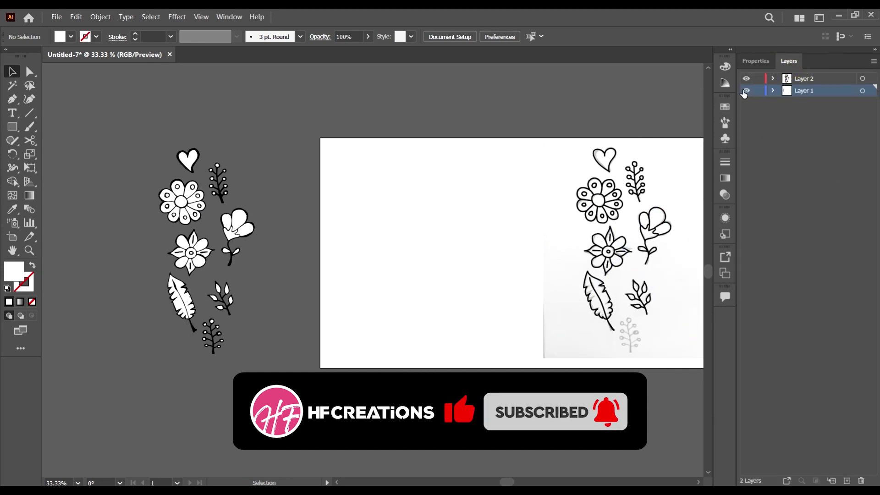
click(238, 219)
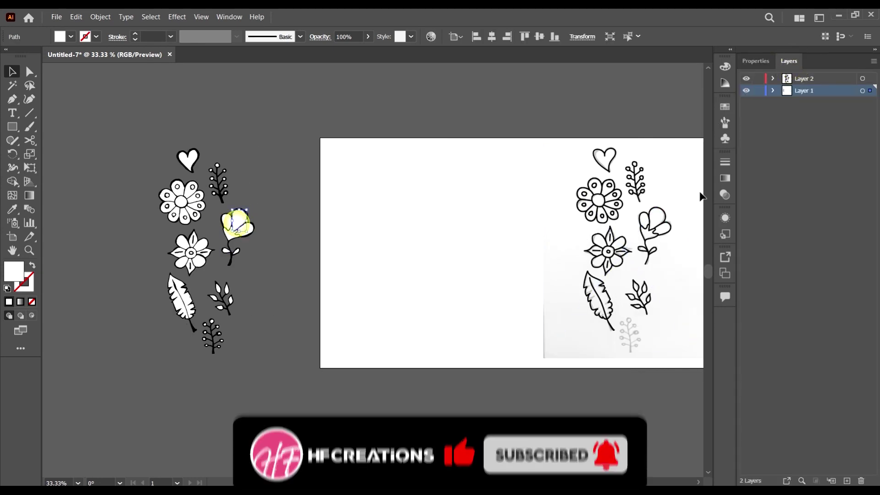
click(746, 90)
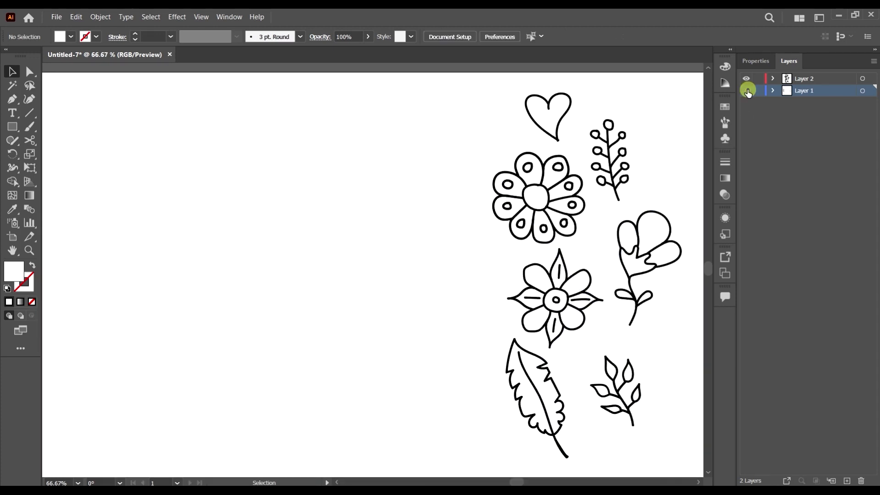
click(746, 92)
scroll(251, 179, left, 2)
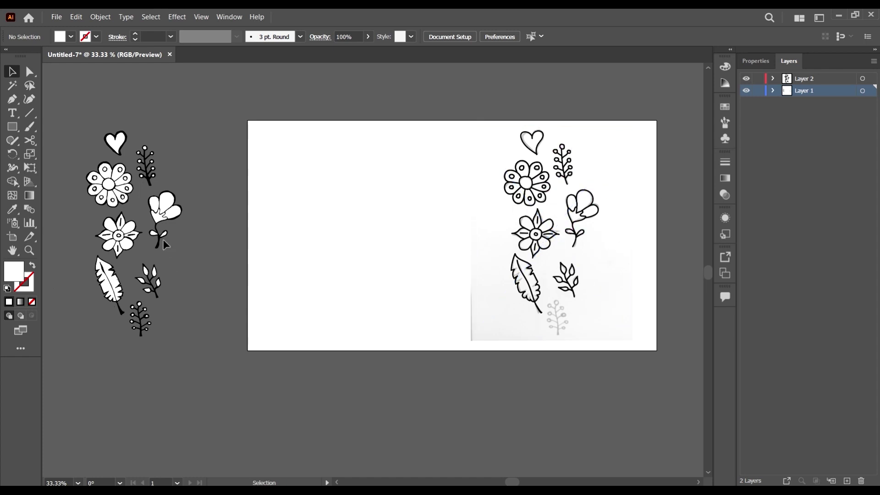
Step: Marquee-select the traced doodles and drag them onto the artboard's left half
drag(165, 244, 198, 244)
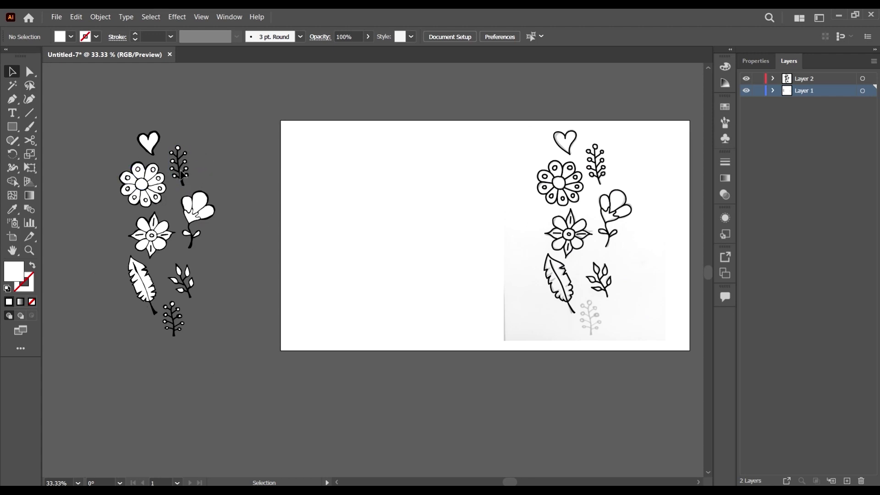
drag(186, 294, 198, 251)
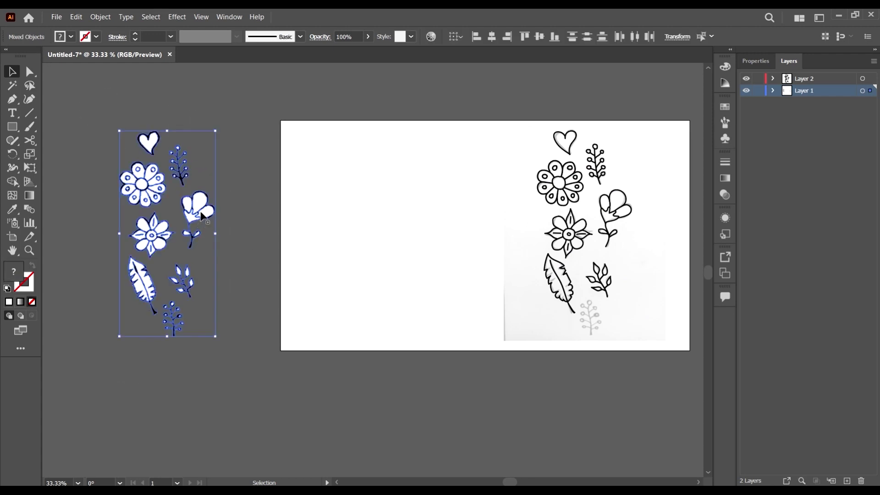
mouse_move(202, 215)
mouse_down()
mouse_move(243, 207)
mouse_move(424, 228)
mouse_move(410, 216)
mouse_up()
drag(427, 338, 423, 339)
key(ctrl)
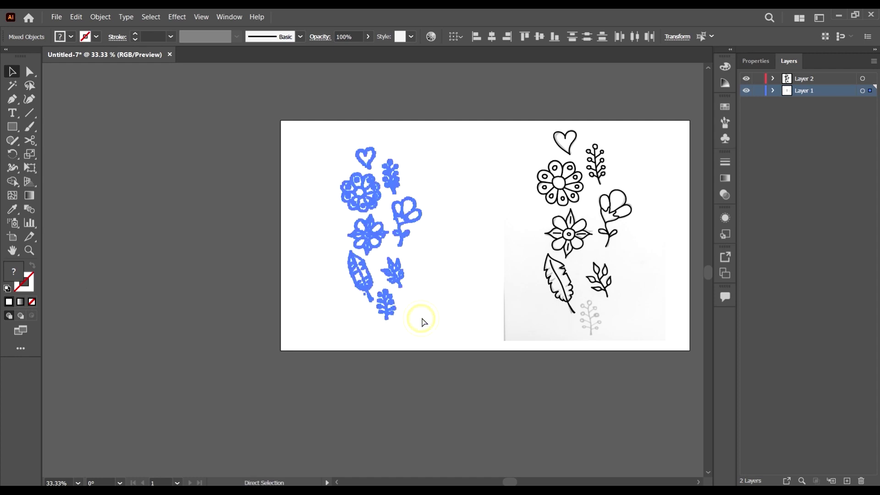
Step: Undo the accidental resize, cut the doodles from Layer 1, and target Layer 2
key(ctrl+z)
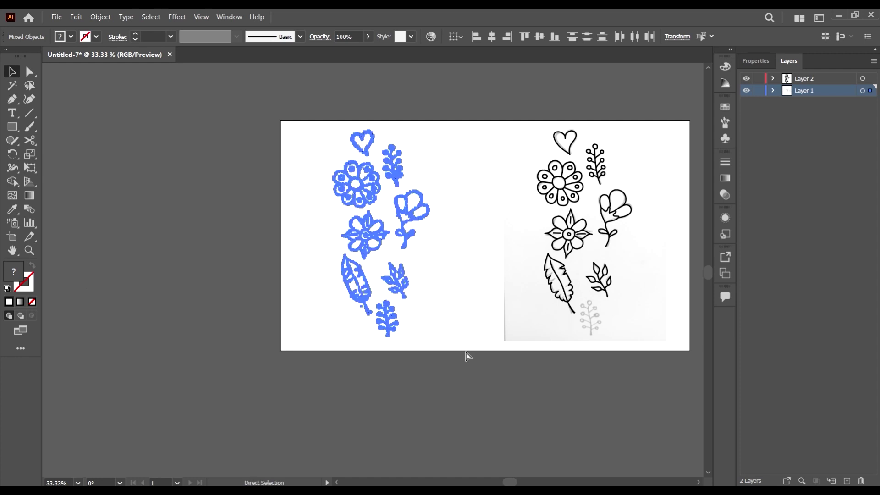
key(ctrl+z)
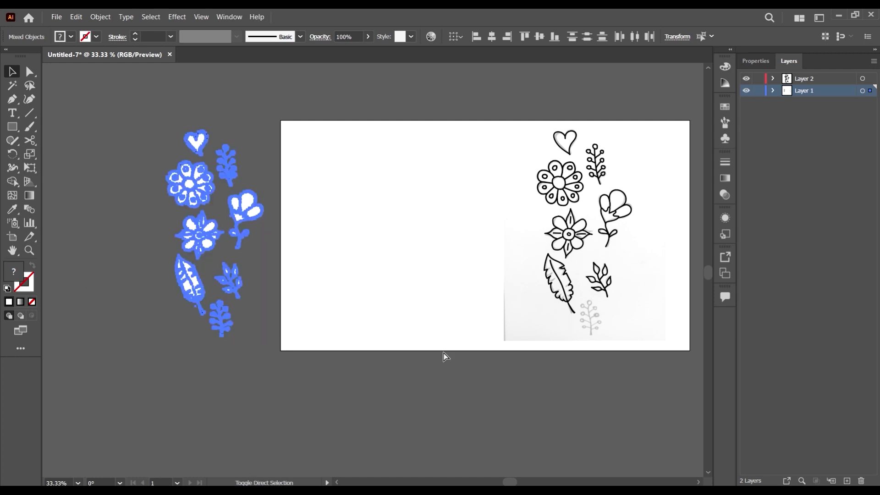
key(ctrl+shift+z)
key(Delete)
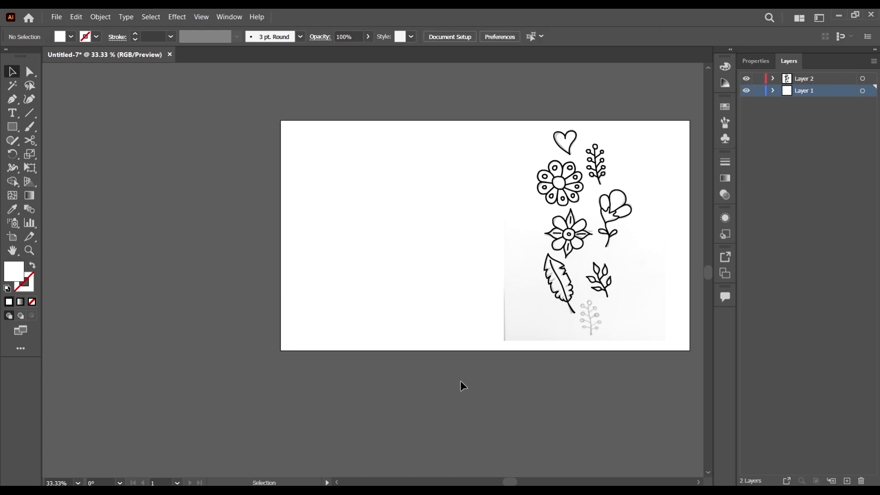
click(461, 380)
click(837, 75)
Step: Paste the doodles in place on Layer 2 on the artboard's left half
click(863, 79)
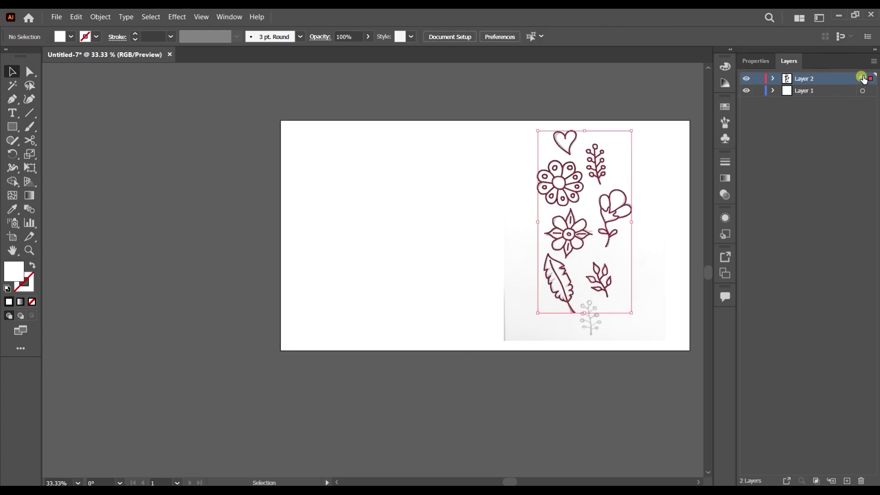
key(ctrl+z)
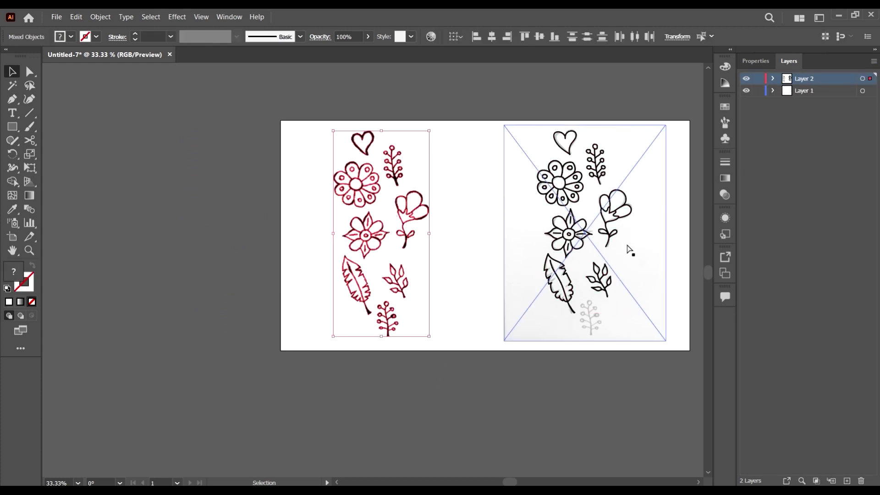
drag(629, 249, 603, 235)
click(665, 265)
Step: Delete the scanned doodle photo and remove Layer 1 with its artwork
click(622, 214)
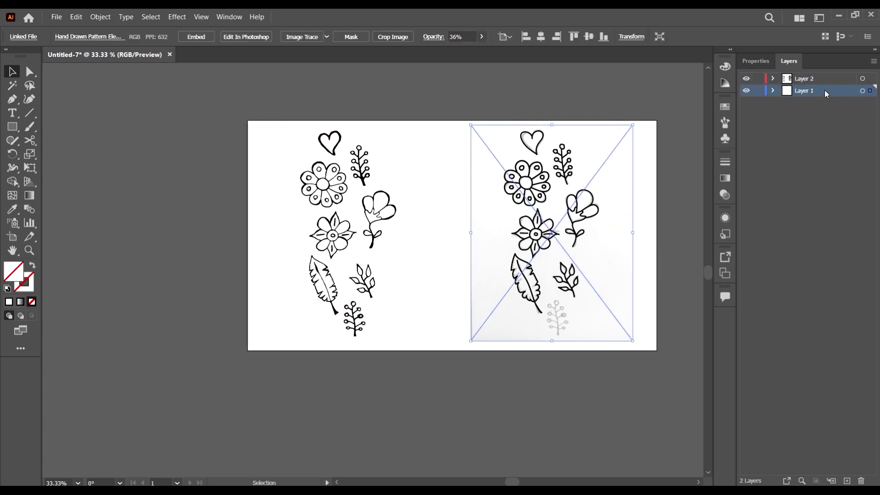
key(Delete)
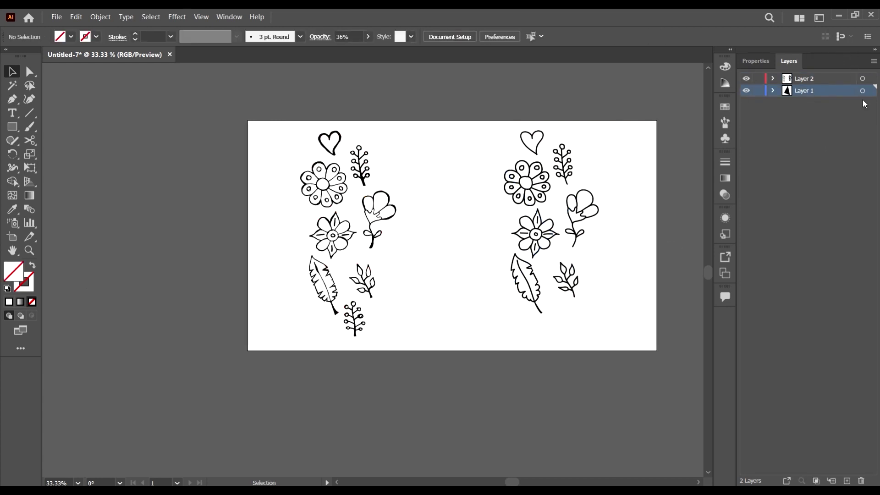
click(861, 480)
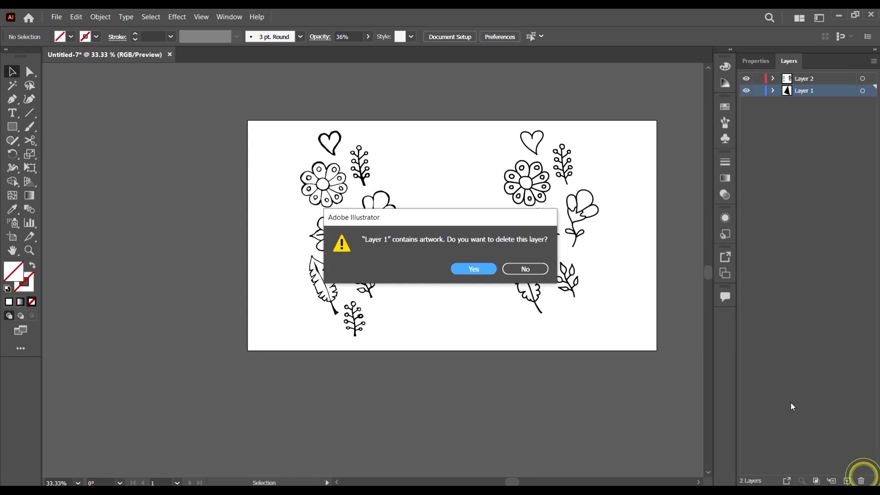
click(485, 269)
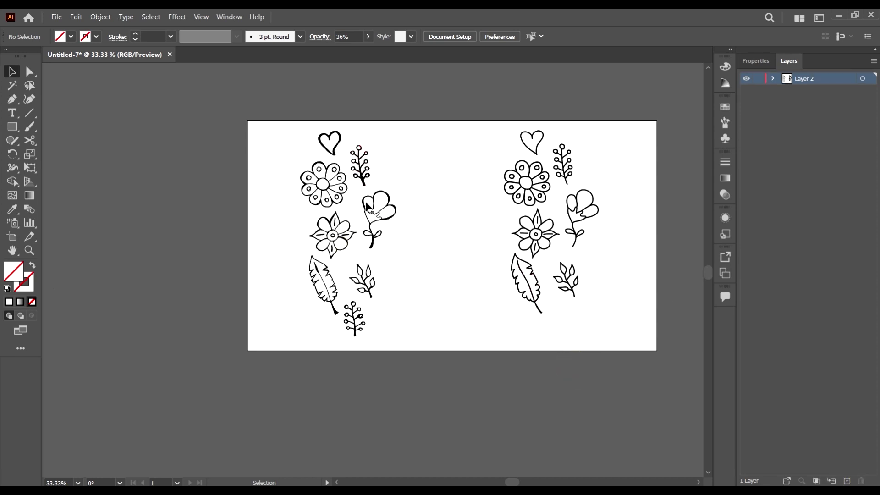
scroll(369, 205, up, 3)
scroll(367, 204, down, 3)
scroll(370, 197, up, 3)
scroll(370, 197, up, 5)
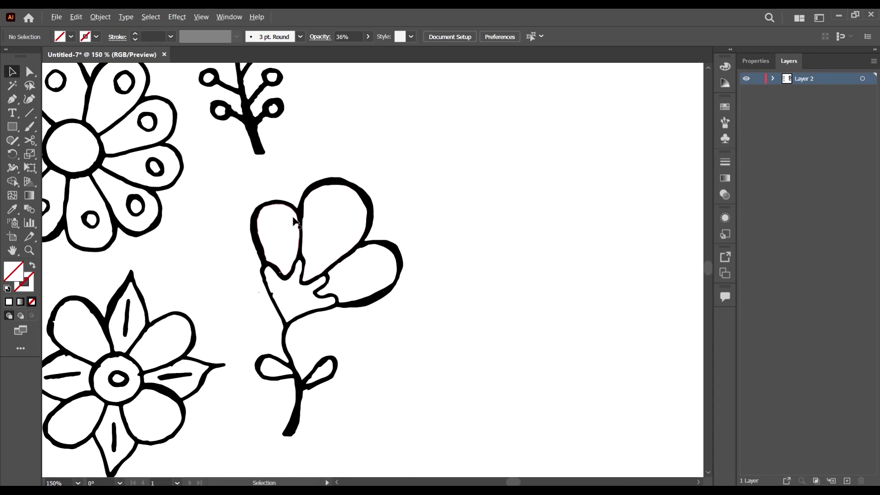
click(428, 248)
key(v)
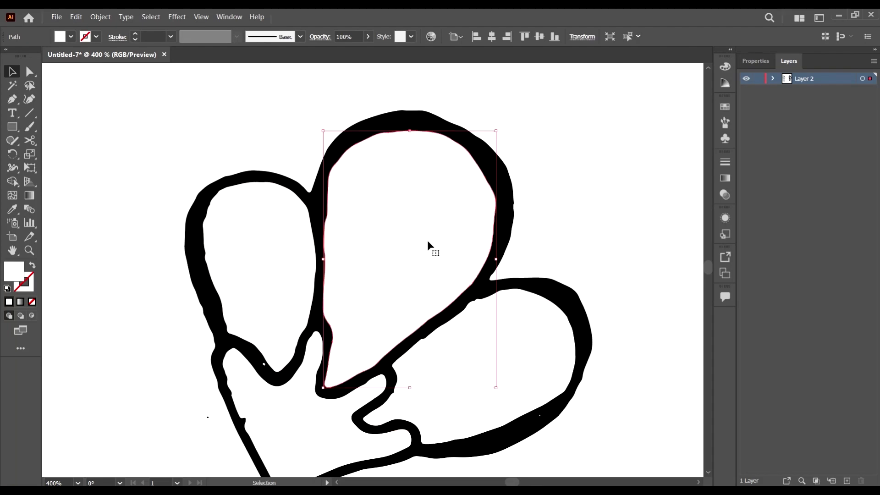
scroll(428, 240, down, 6)
drag(414, 210, 348, 251)
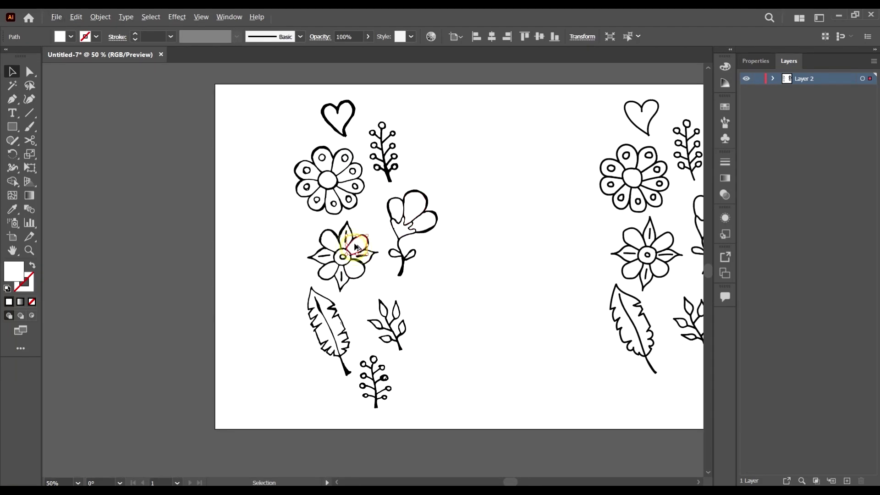
scroll(354, 243, up, 5)
scroll(354, 243, down, 7)
key(a)
key(v)
click(456, 309)
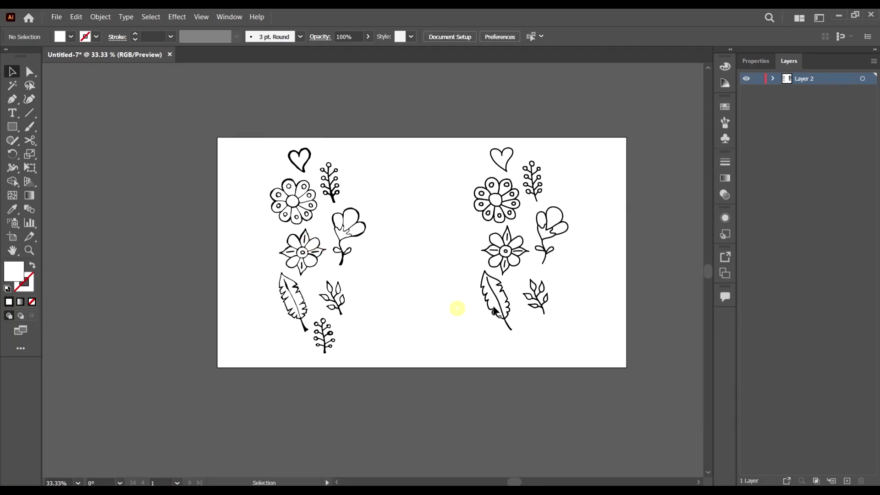
scroll(373, 334, right, 2)
scroll(387, 314, up, 1)
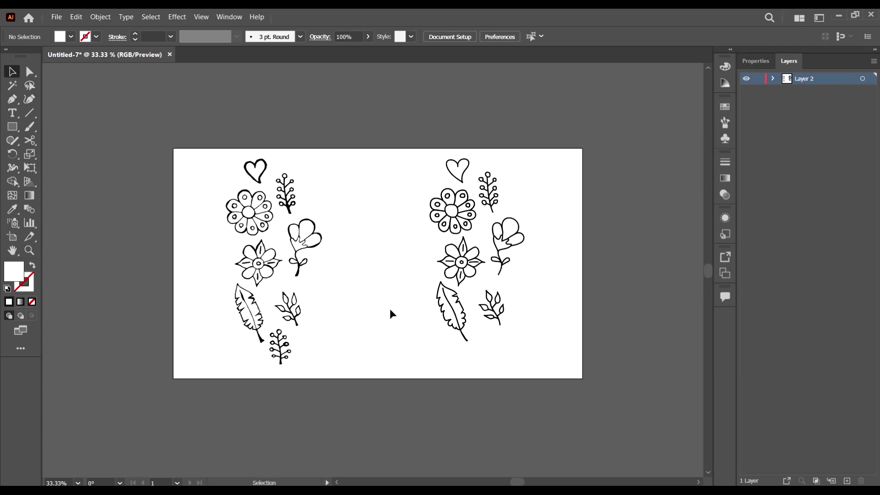